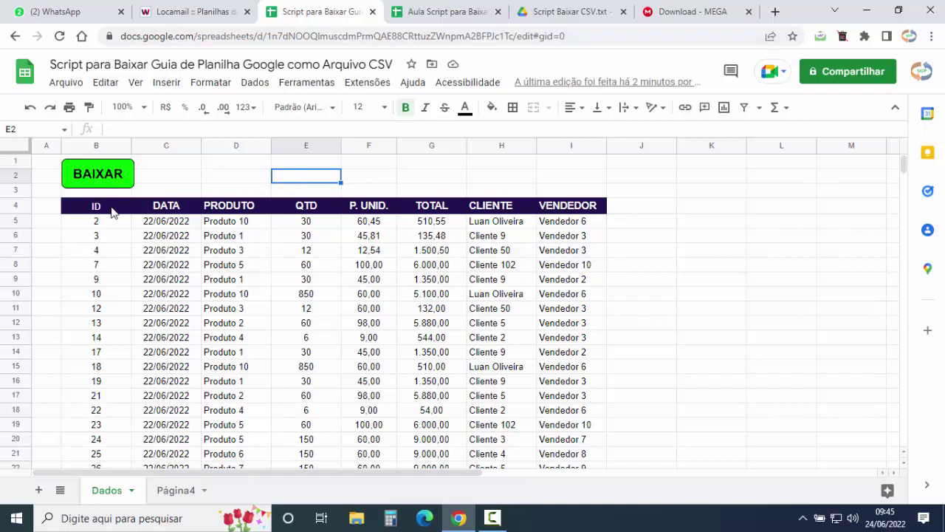
Run the BAIXAR export script, confirm success, and open the downloaded Dados CSV file
left_click(102, 183)
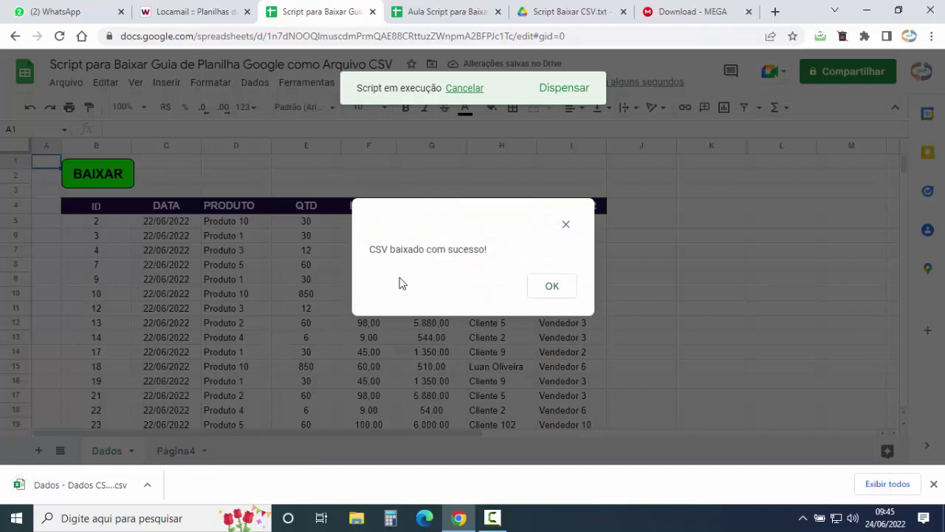
left_click(549, 294)
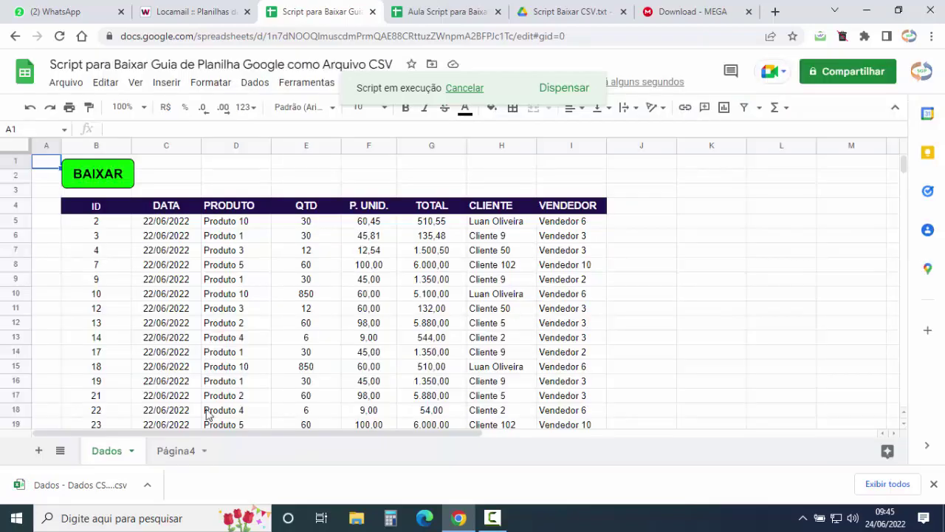
left_click(147, 485)
left_click(169, 397)
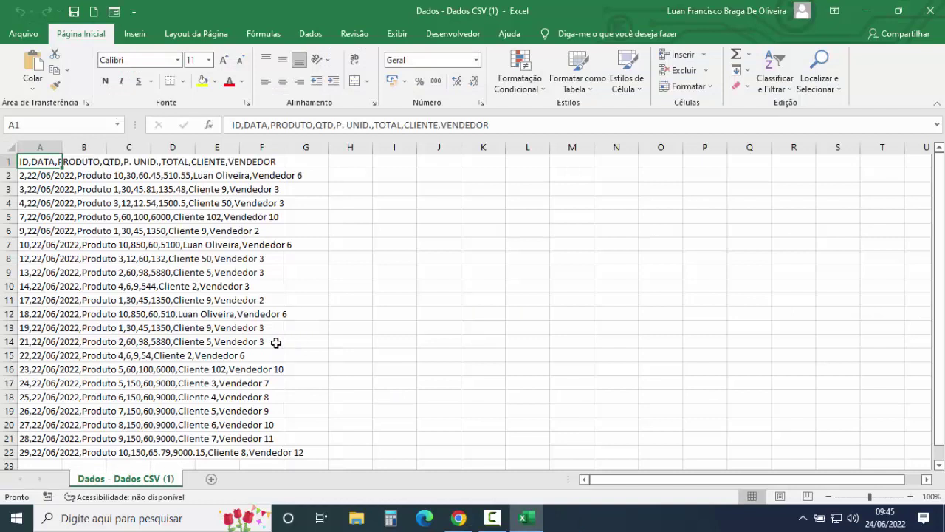
Autofit column A to check the dot-decimal values in A2, then close Excel without saving
double_click(62, 147)
left_click(40, 177)
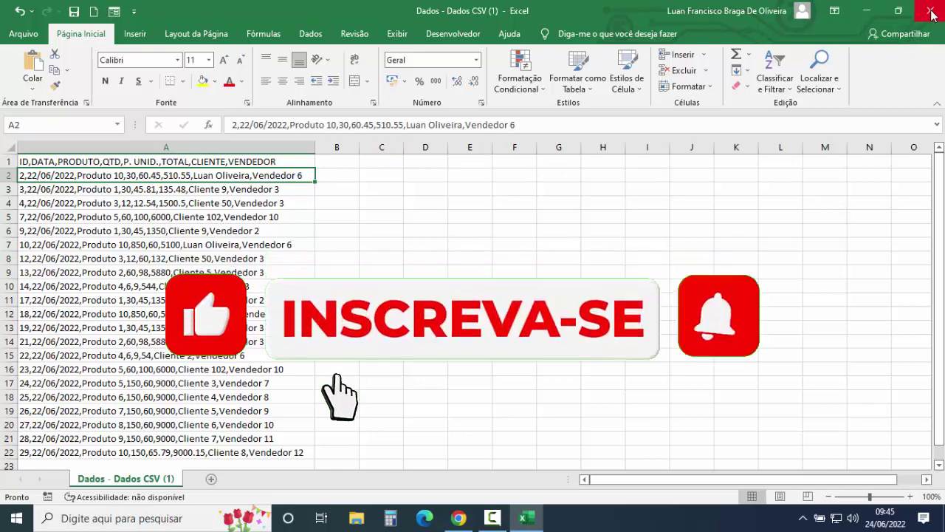
key("alt+F4")
left_click(613, 281)
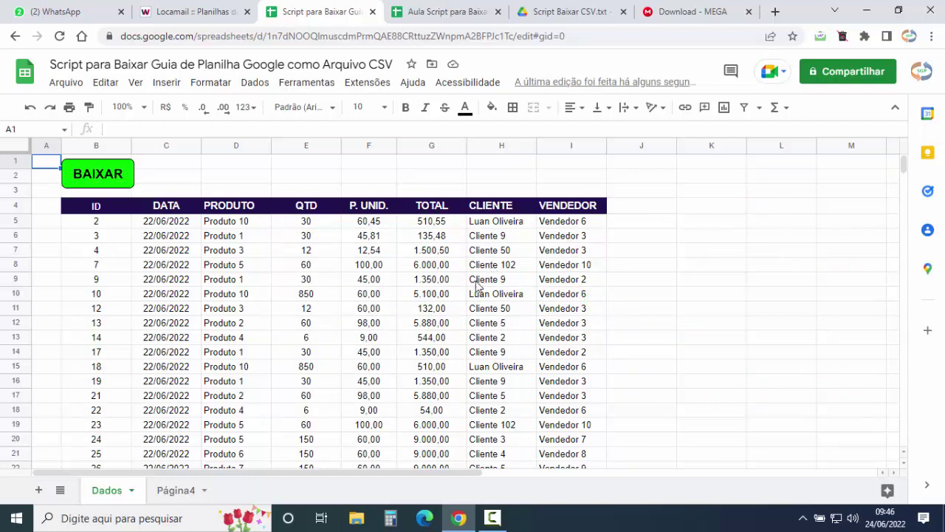
Download Script Baixar CSV.txt from its Google Drive preview tab
left_click(561, 12)
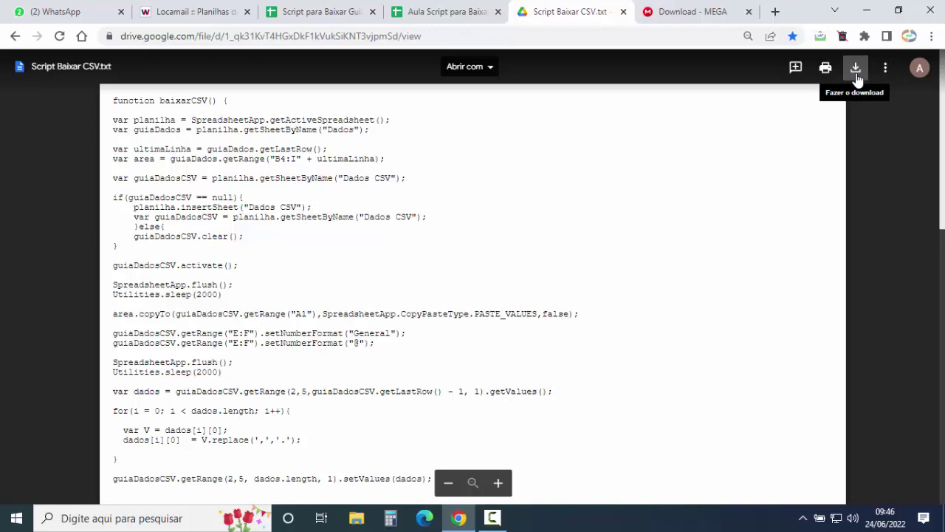
left_click(856, 78)
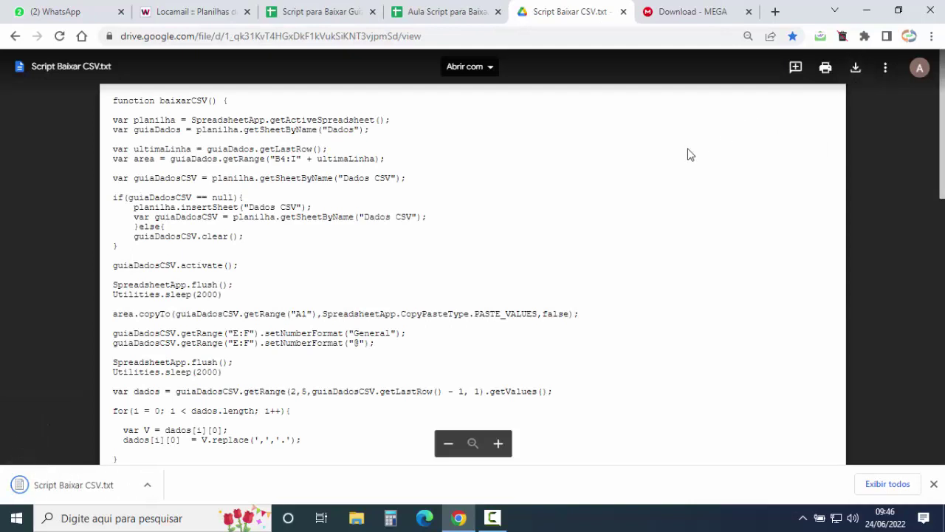
Select and copy all the baixarCSV code shown in the MEGA preview
left_click(681, 14)
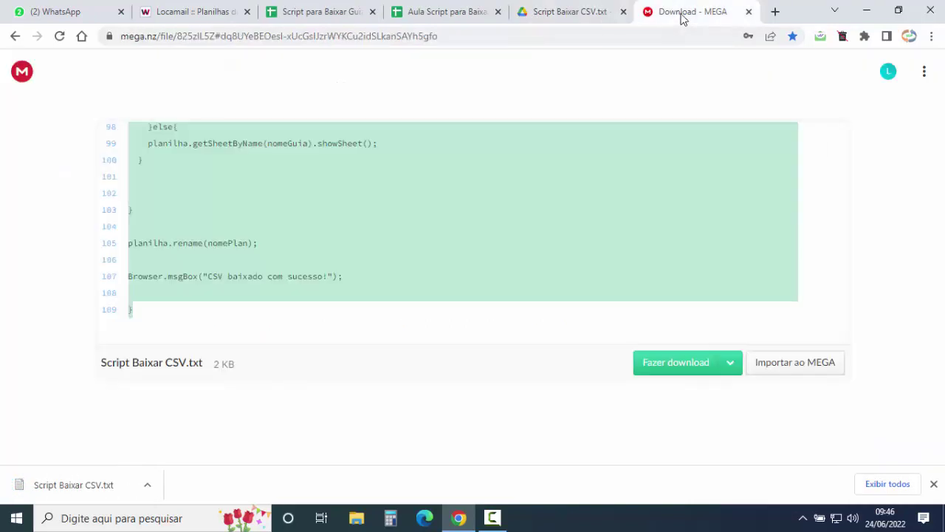
left_click(454, 216)
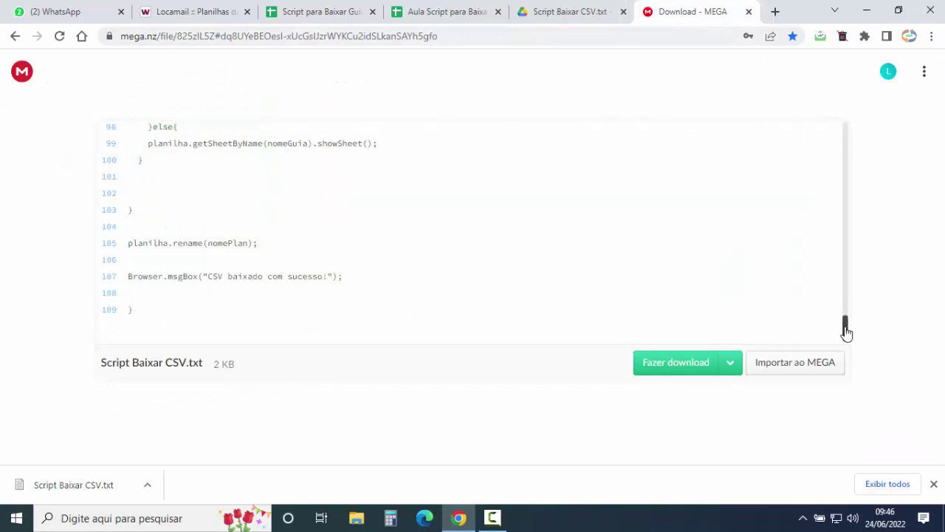
left_click_drag(846, 332, 847, 131)
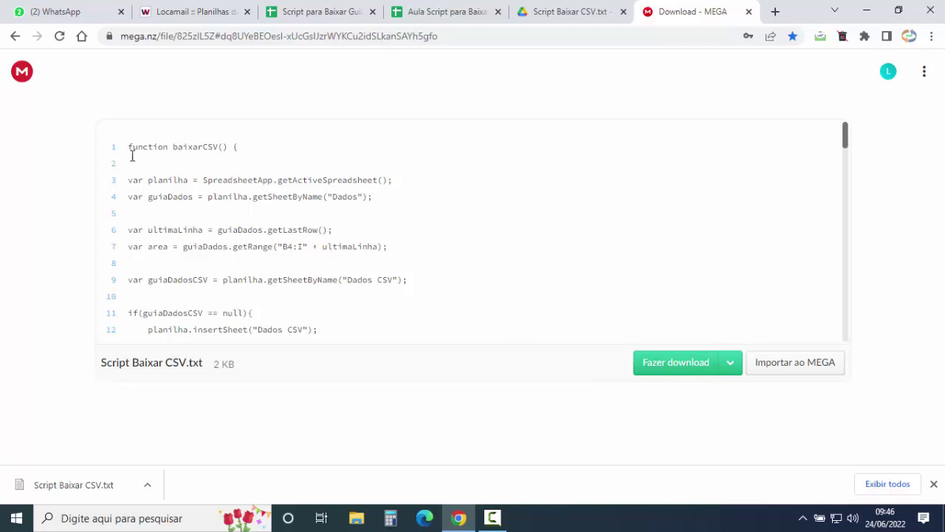
mouse_move(129, 146)
left_mouse_down()
mouse_move(181, 362)
mouse_move(199, 290)
left_mouse_up()
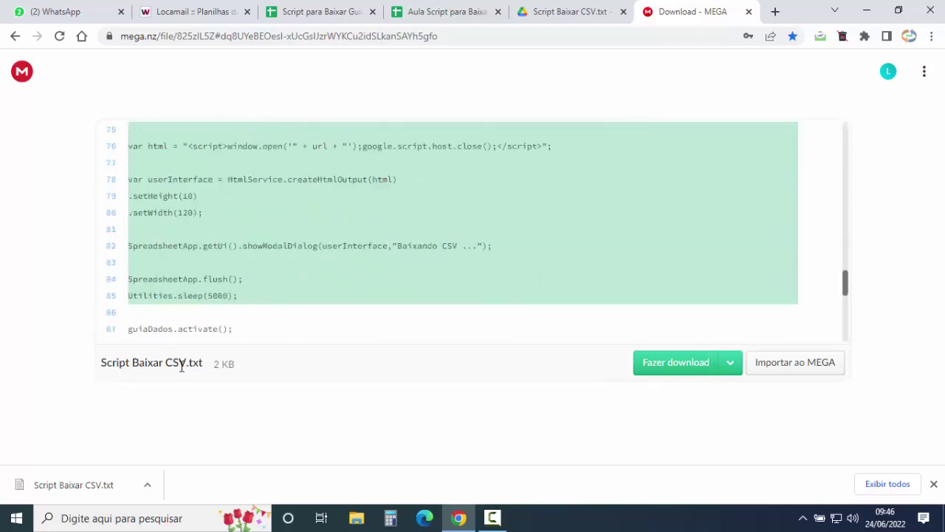
right_click(192, 238)
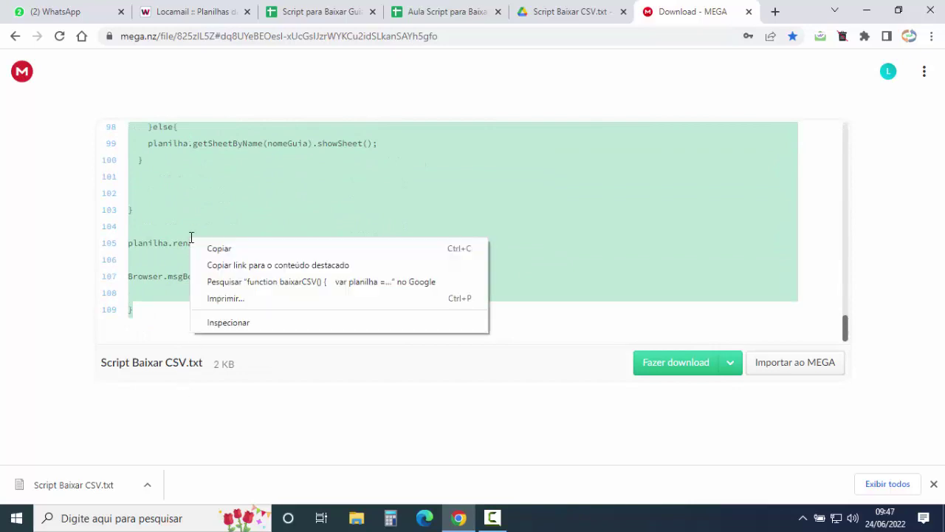
left_click(219, 249)
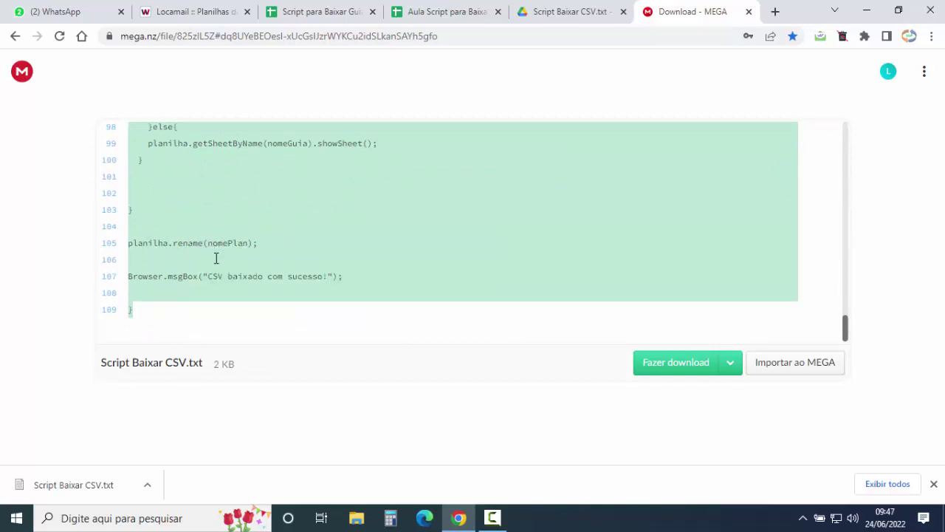
Open the downloaded Script Baixar CSV.txt in a maximized Notepad window
left_click(574, 13)
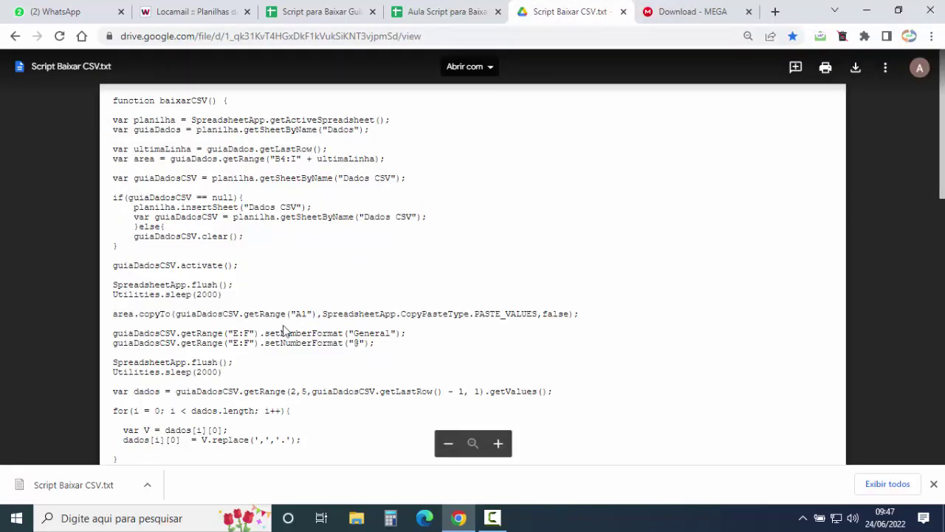
left_click(147, 485)
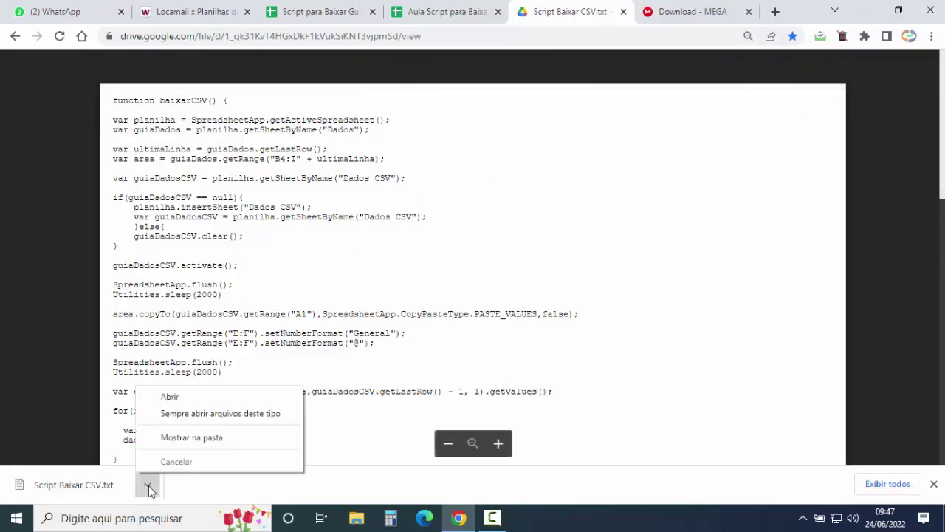
left_click(180, 398)
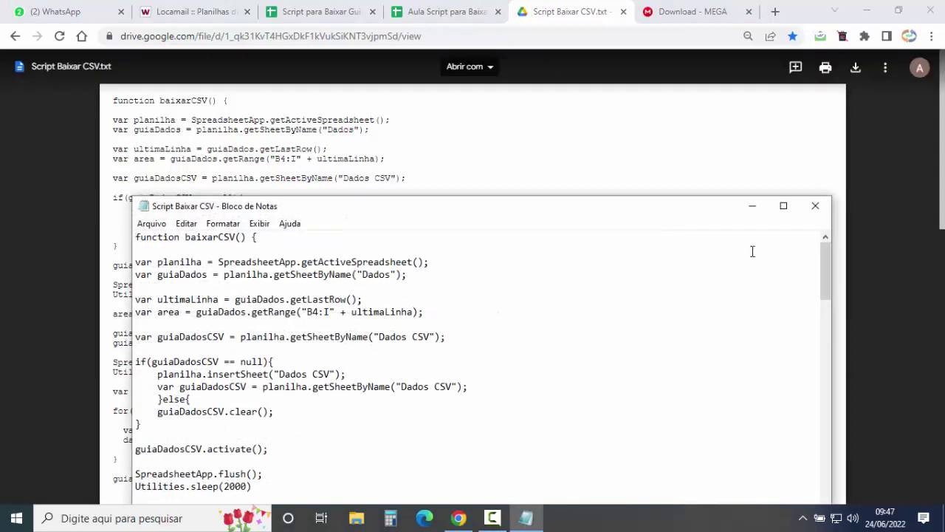
left_click(783, 205)
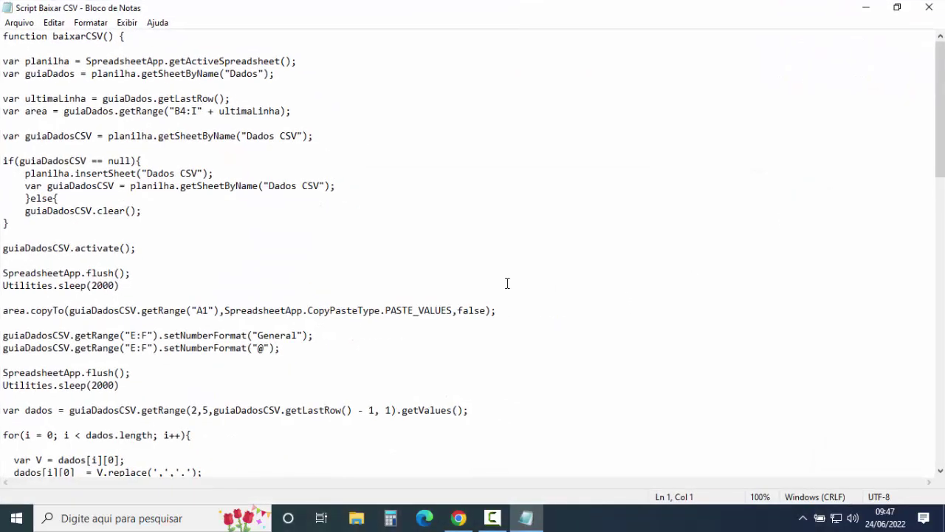
Select and copy the entire script in Notepad, then minimize Notepad
left_click(199, 150)
right_click(206, 151)
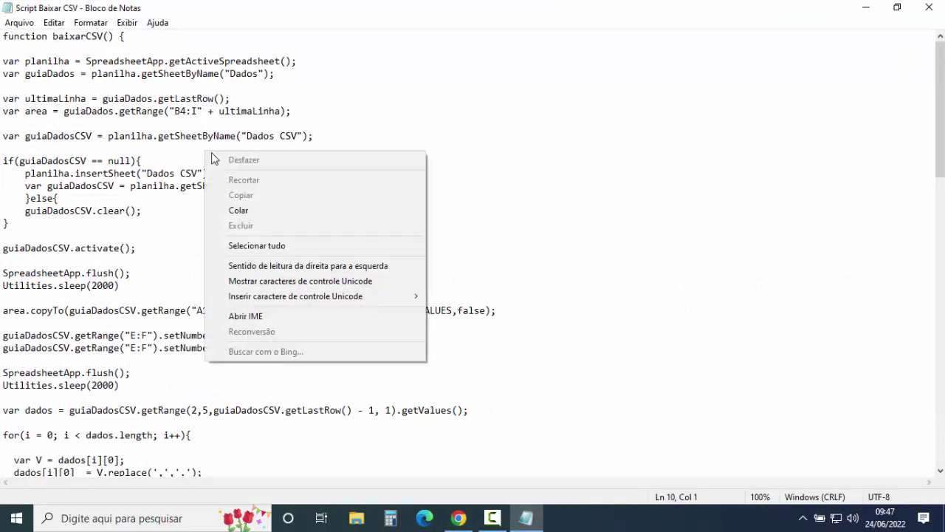
left_click(268, 243)
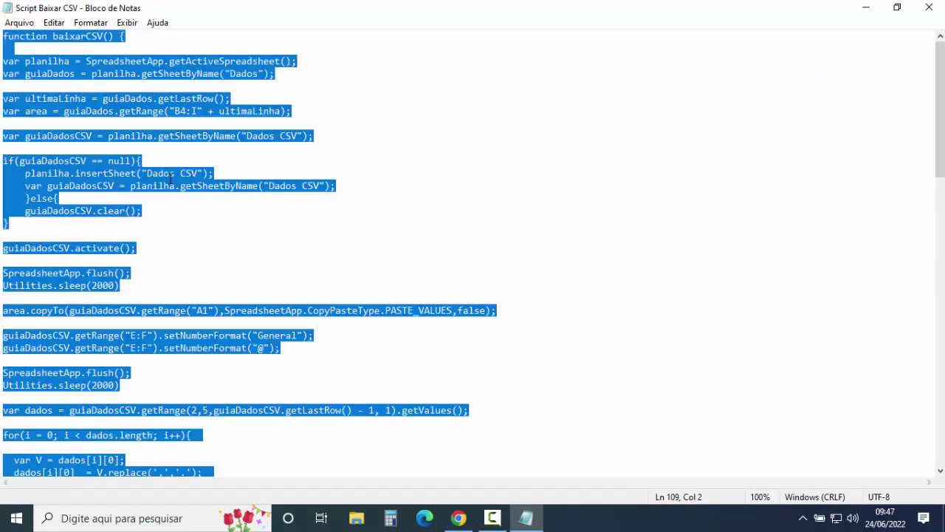
right_click(171, 176)
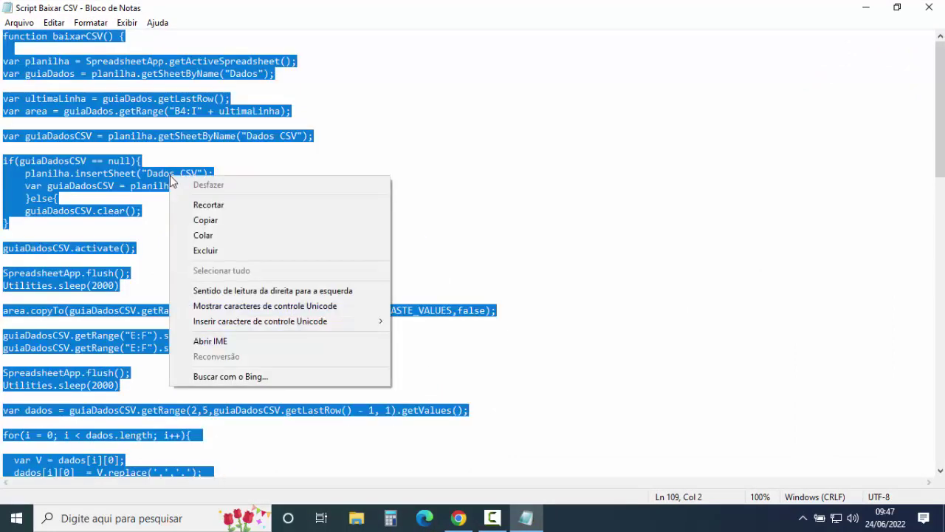
left_click(213, 220)
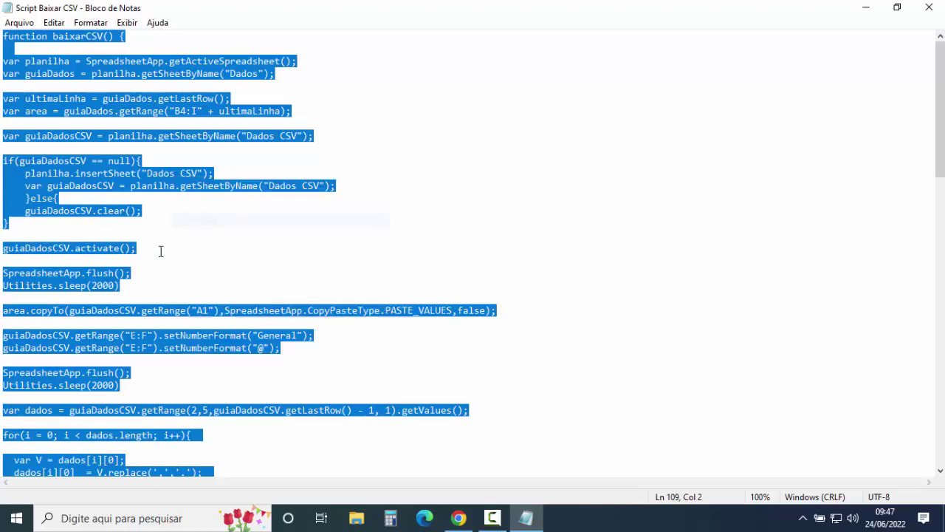
left_click(862, 11)
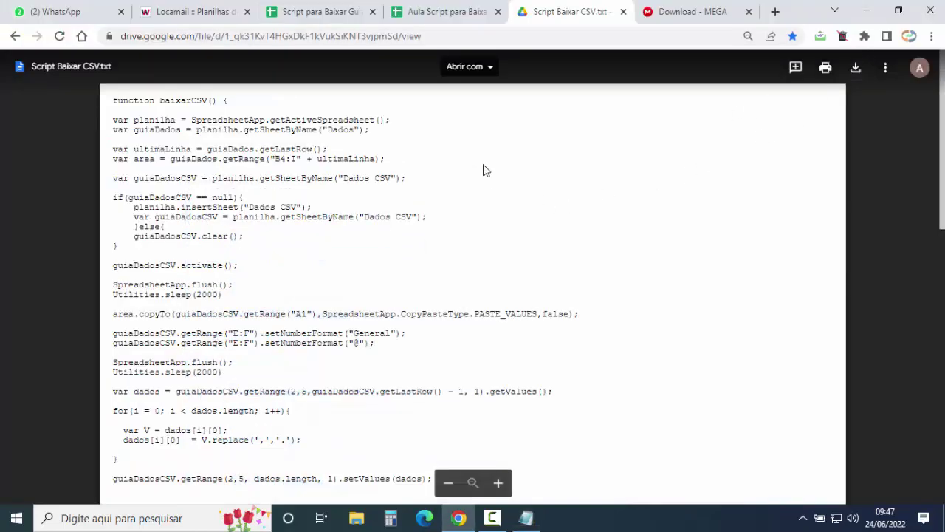
Launch Apps Script from the Aula Script spreadsheet's Extensões menu
left_click(440, 16)
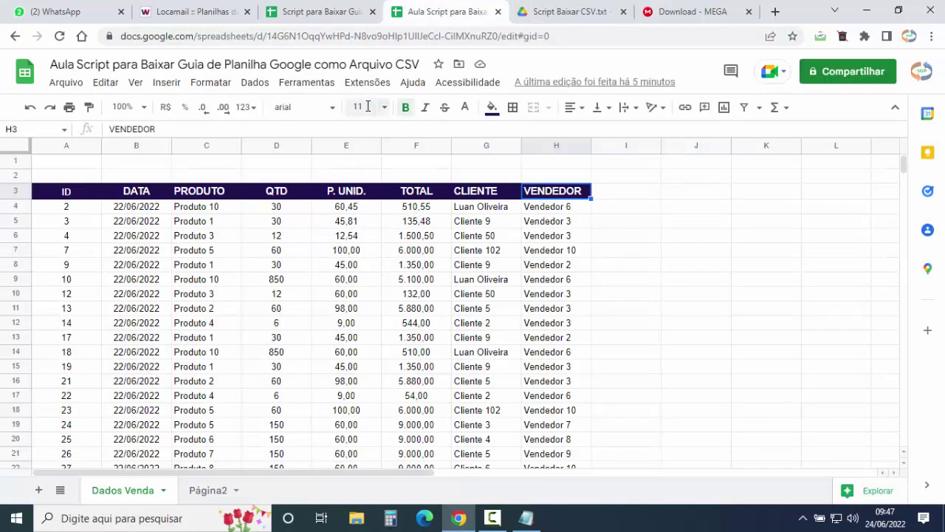
left_click(367, 83)
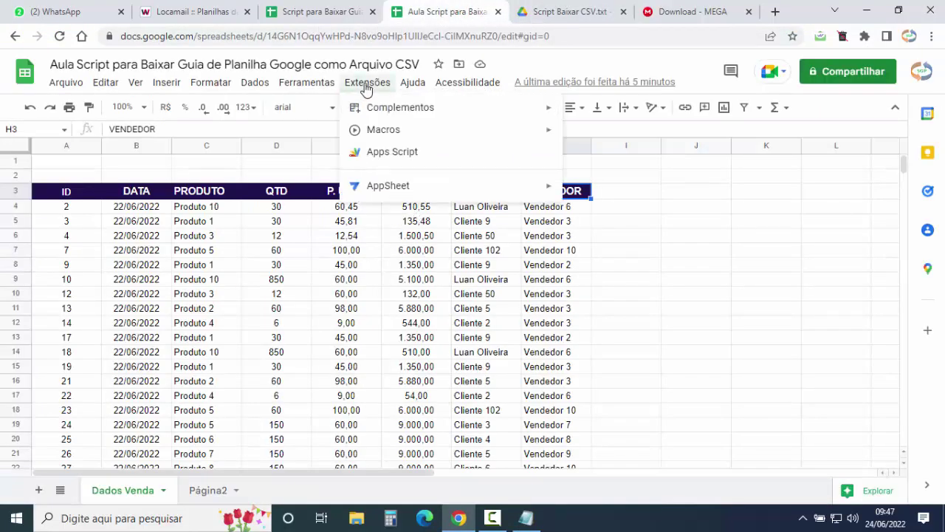
left_click(389, 155)
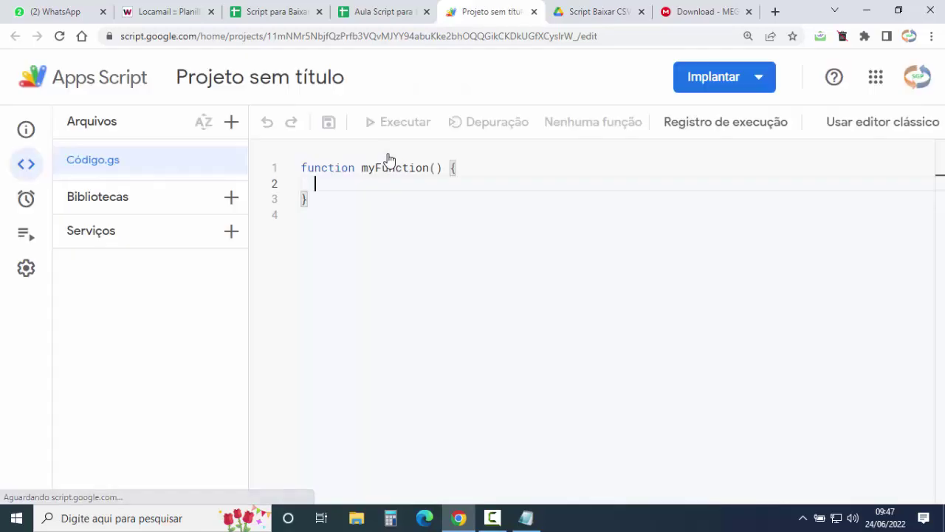
Rename the untitled Apps Script project to Macros
left_click(265, 81)
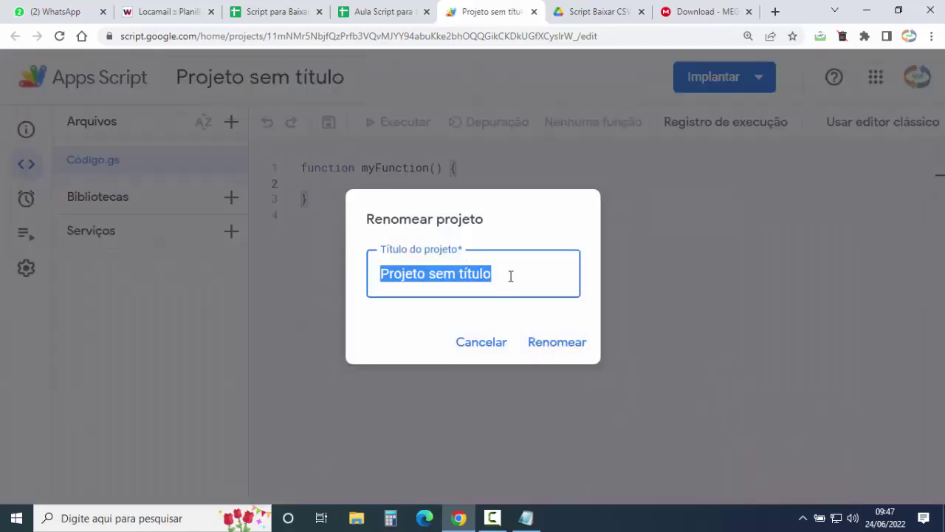
type("Macro")
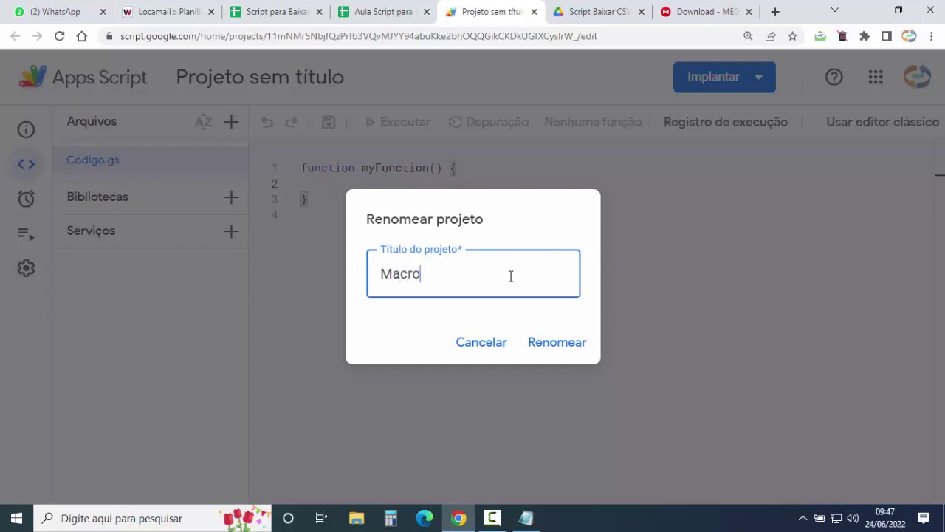
type("s")
left_click(557, 345)
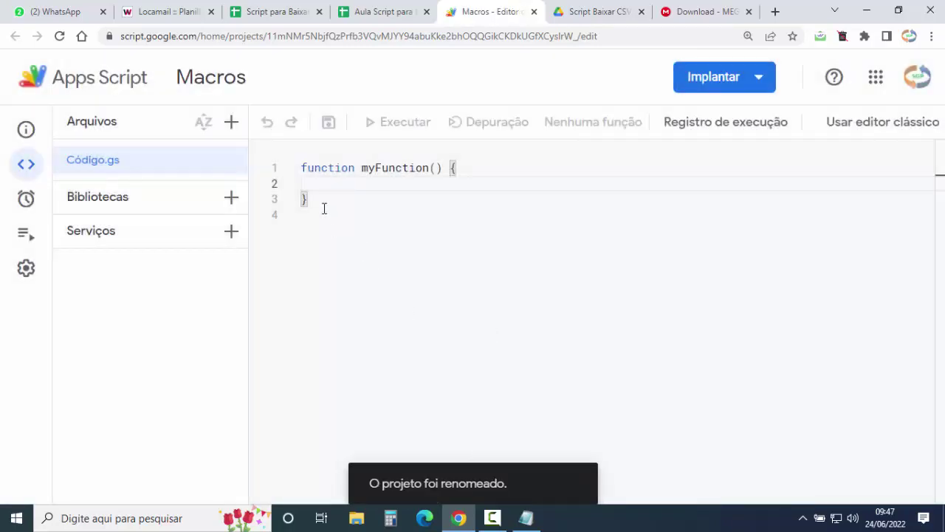
Replace the default myFunction code with the pasted baixarCSV script and save the project
left_click_drag(306, 198, 298, 174)
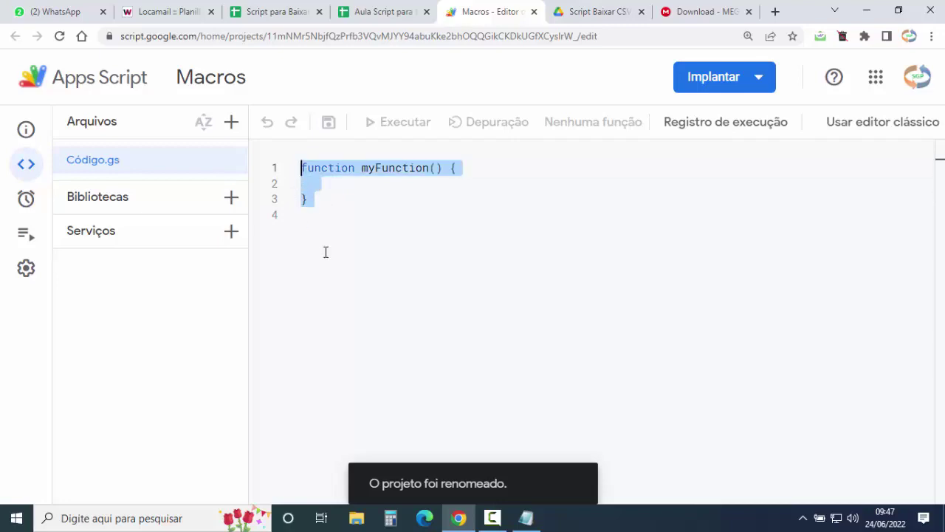
key("Delete")
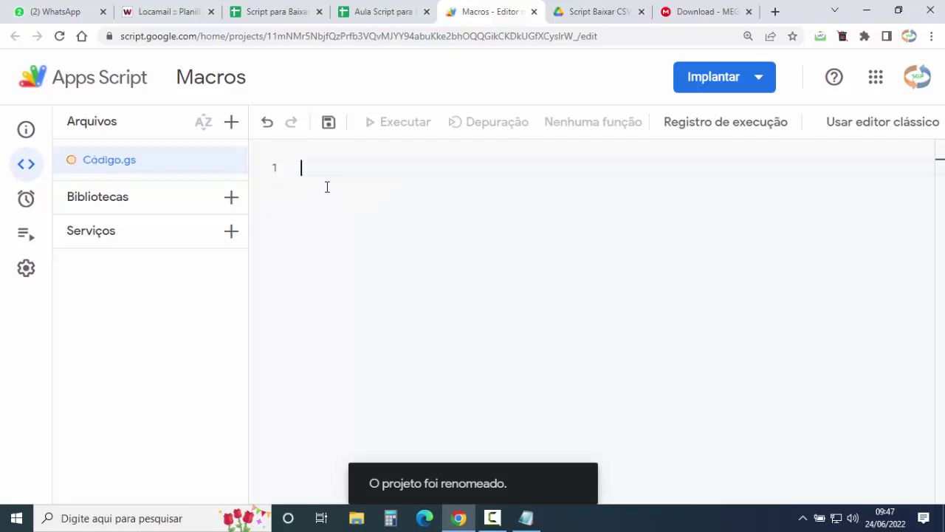
key("ctrl+v")
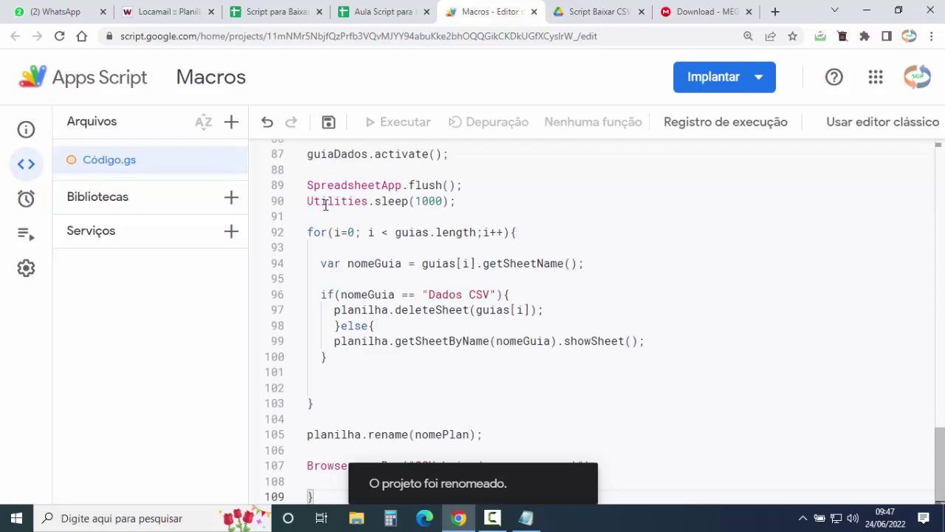
scroll(380, 338, "up", 2)
scroll(380, 338, "up", 4)
scroll(380, 337, "up", 4)
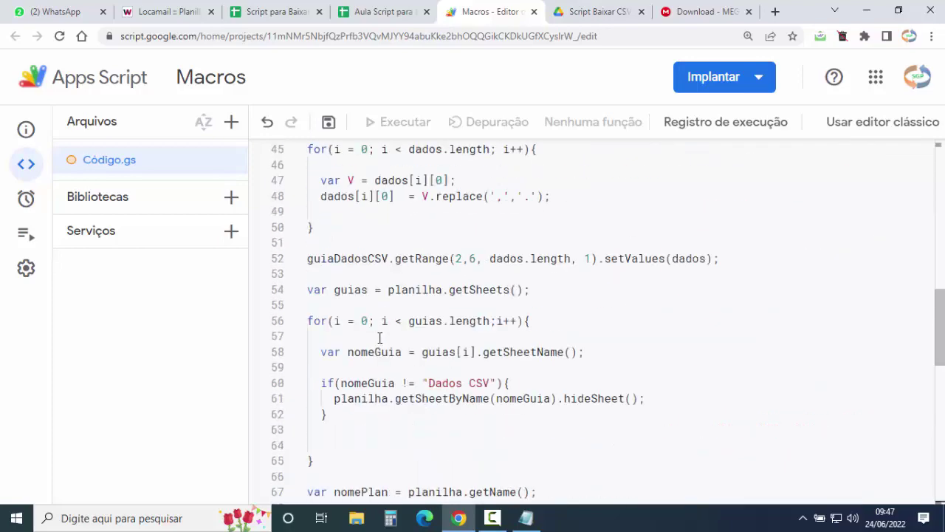
scroll(379, 337, "up", 3)
scroll(380, 338, "up", 3)
scroll(380, 337, "up", 4)
scroll(380, 335, "up", 2)
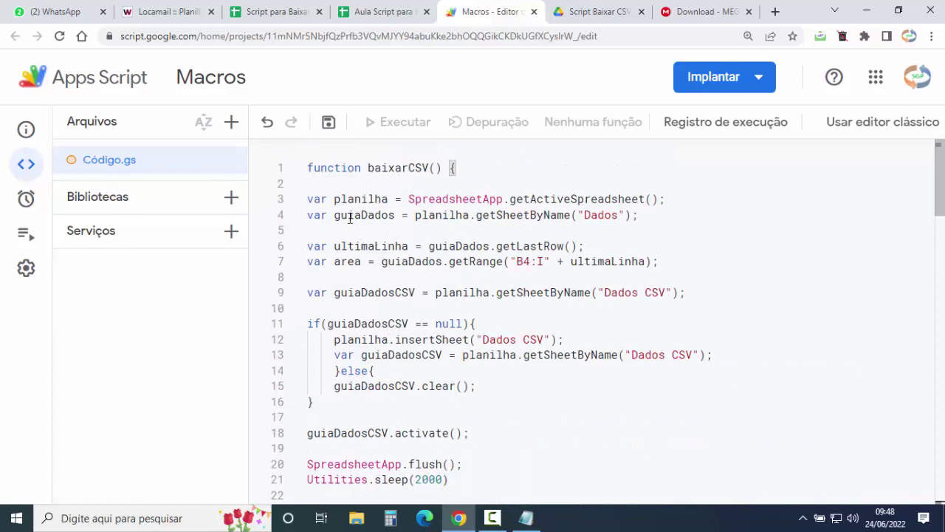
left_click(329, 122)
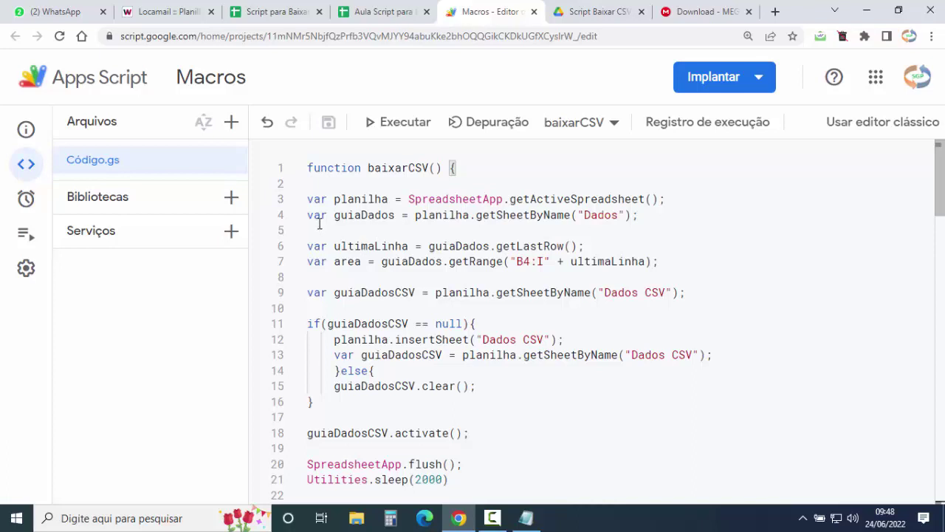
Check line 4's source sheet name, then bring up the sales spreadsheet
left_click_drag(310, 216, 639, 215)
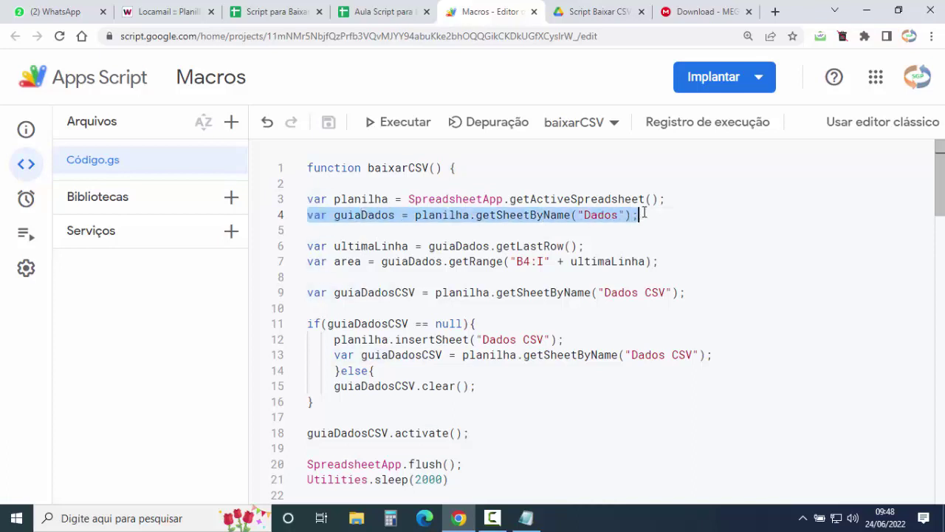
left_click(441, 230)
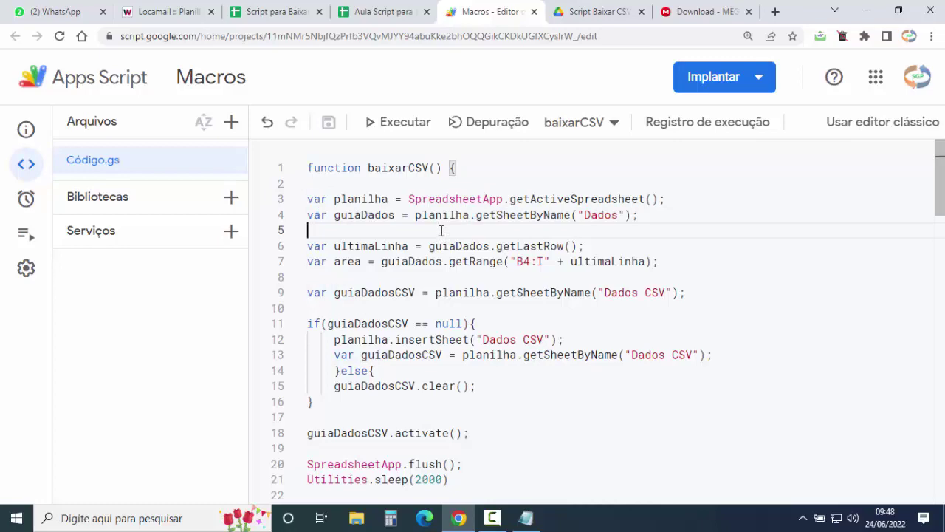
left_click(373, 12)
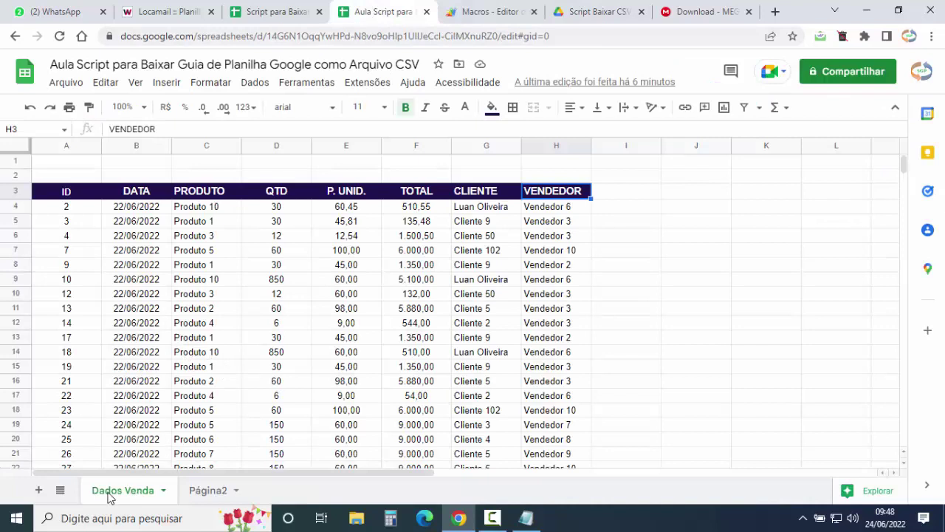
Change line 4's getSheetByName target from "Dados" to "Dados Venda"
left_click(164, 498)
left_click(131, 317)
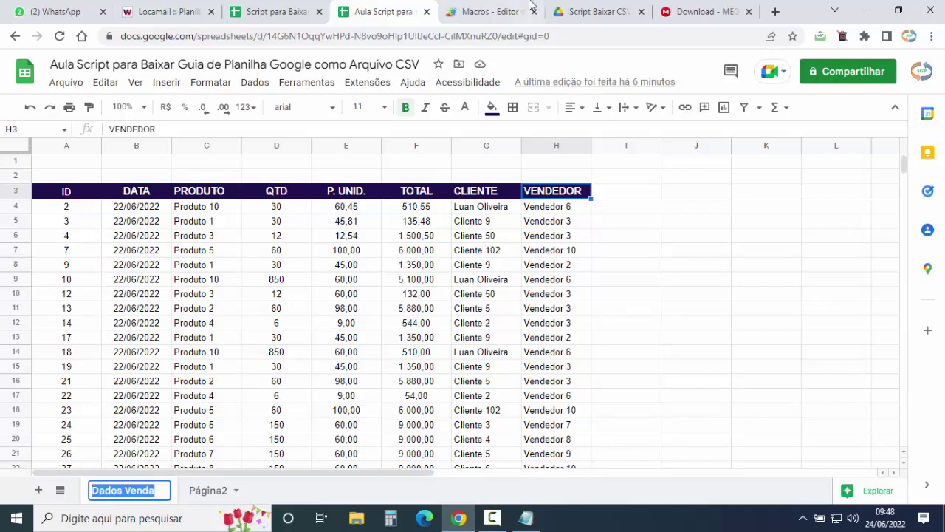
left_click(480, 11)
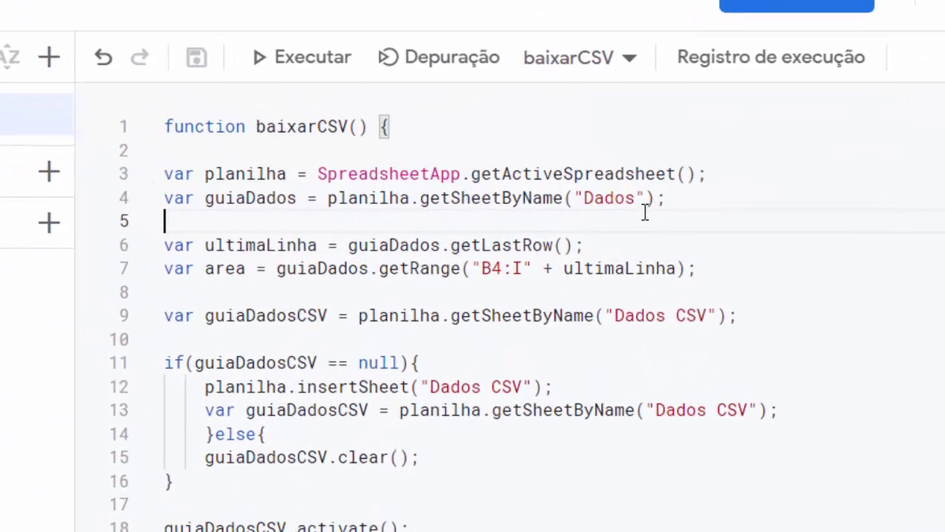
left_click(624, 210)
key("BackSpace")
key("BackSpace")
key("BackSpace")
key("BackSpace")
key("BackSpace")
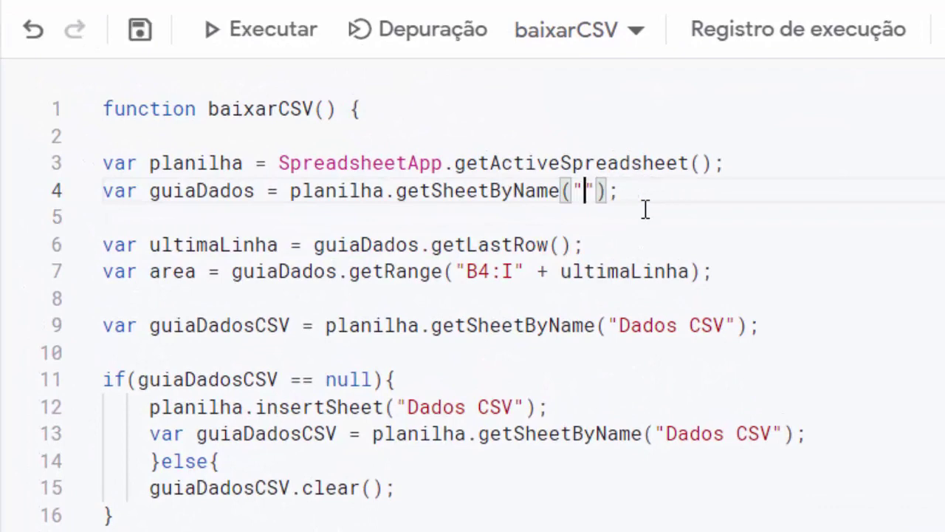
type("Dados Venda")
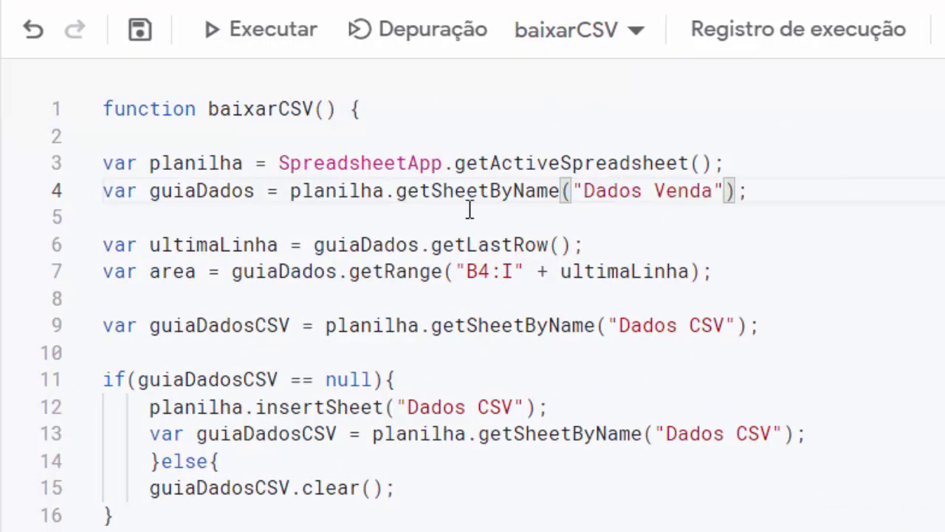
left_click(359, 218)
Scroll down and highlight the B4:I range text on line 7
scroll(377, 212, "down", 1)
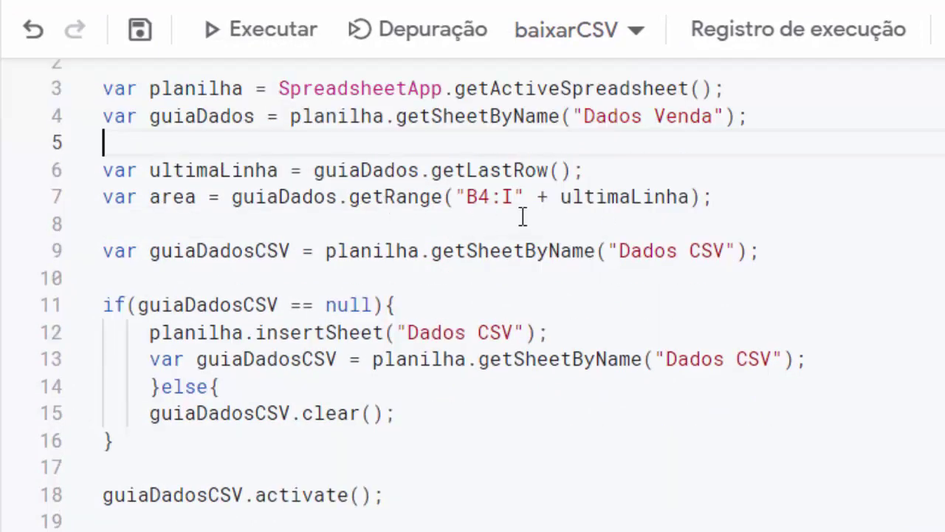
left_click_drag(524, 198, 467, 196)
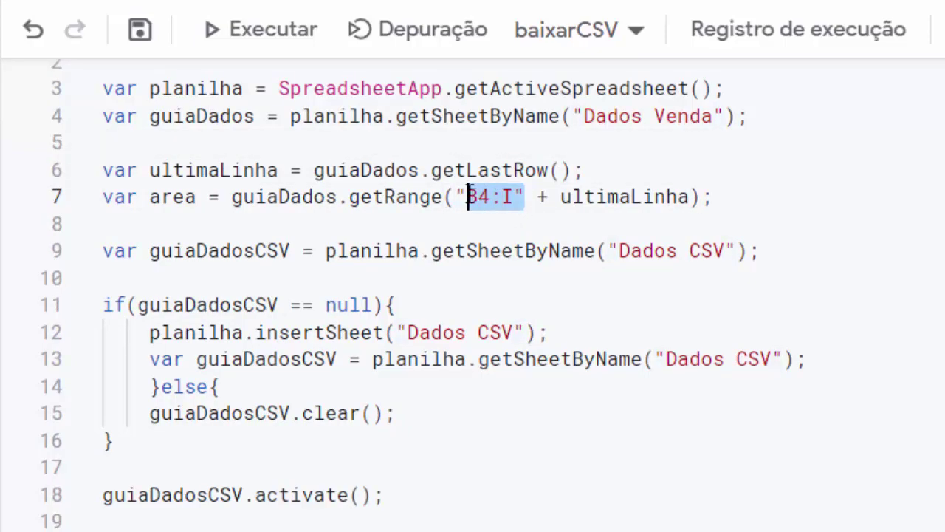
left_click(481, 220)
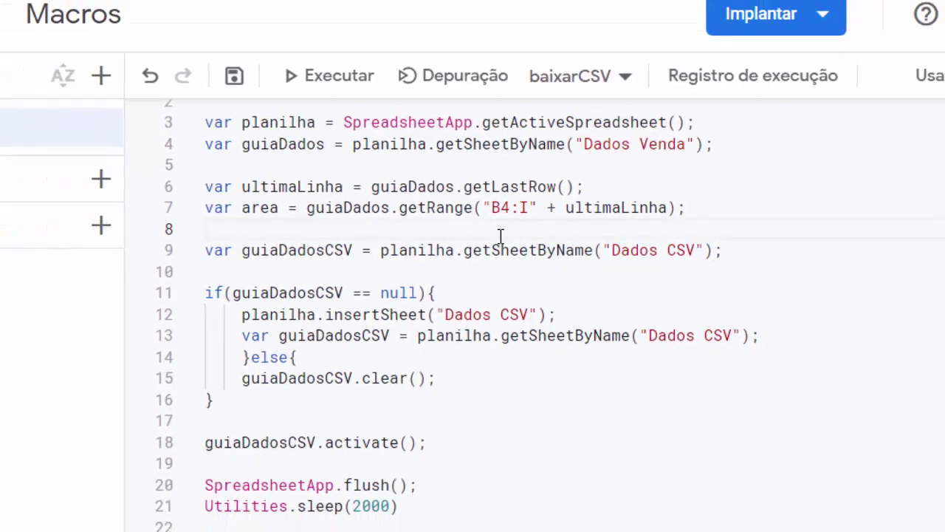
left_click(376, 9)
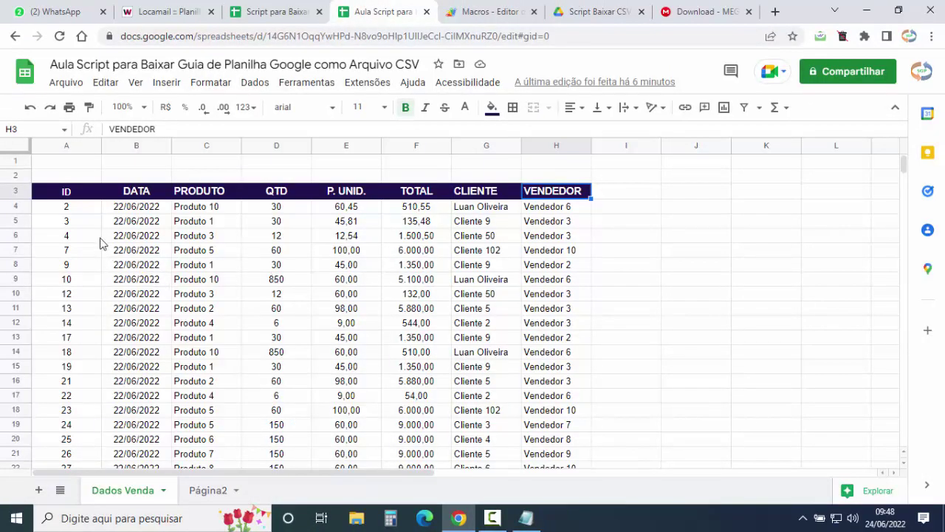
left_click(77, 196)
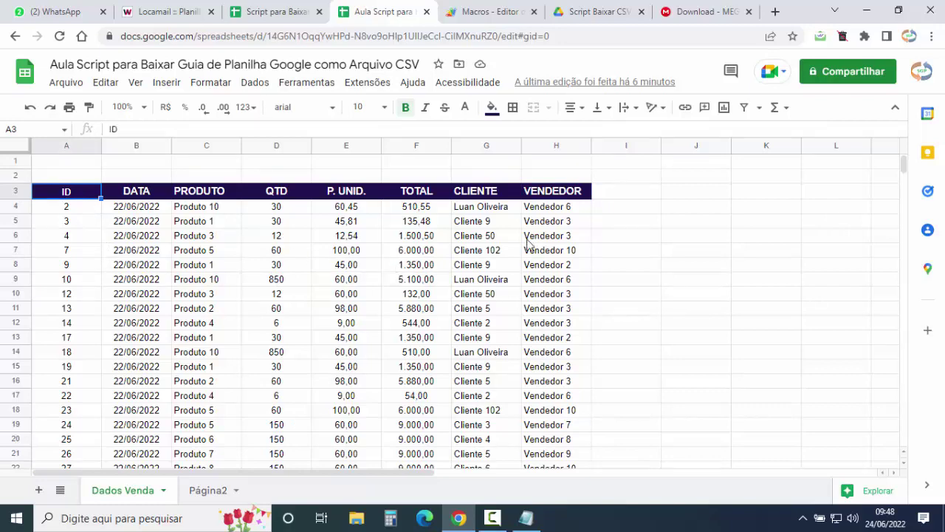
left_click(561, 196)
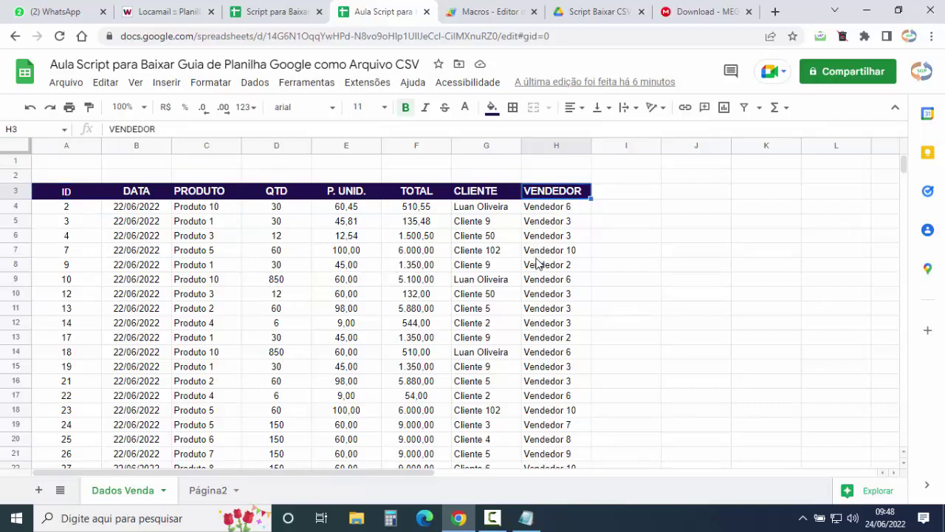
left_click(480, 13)
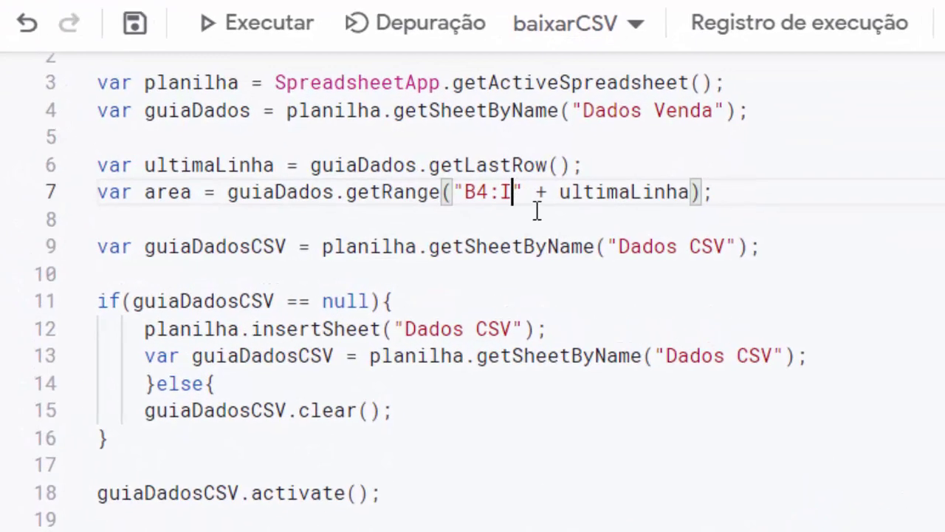
Replace B4:I with A3:H in line 7's getRange call
key("BackSpace")
key("BackSpace")
key("BackSpace")
key("BackSpace")
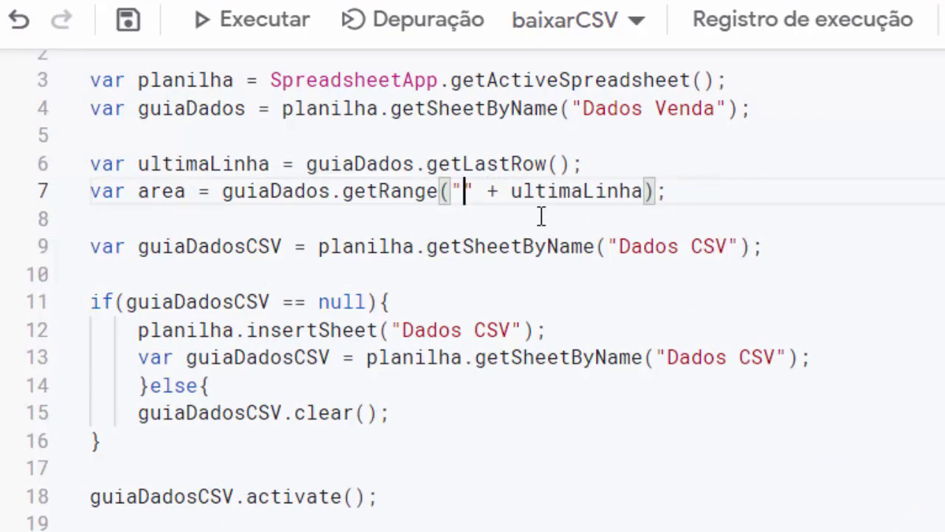
type("A")
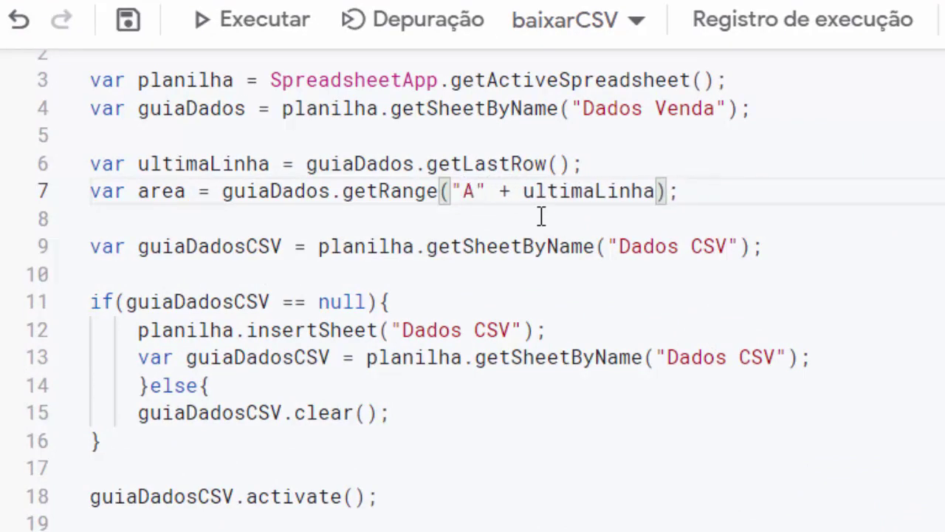
type("3")
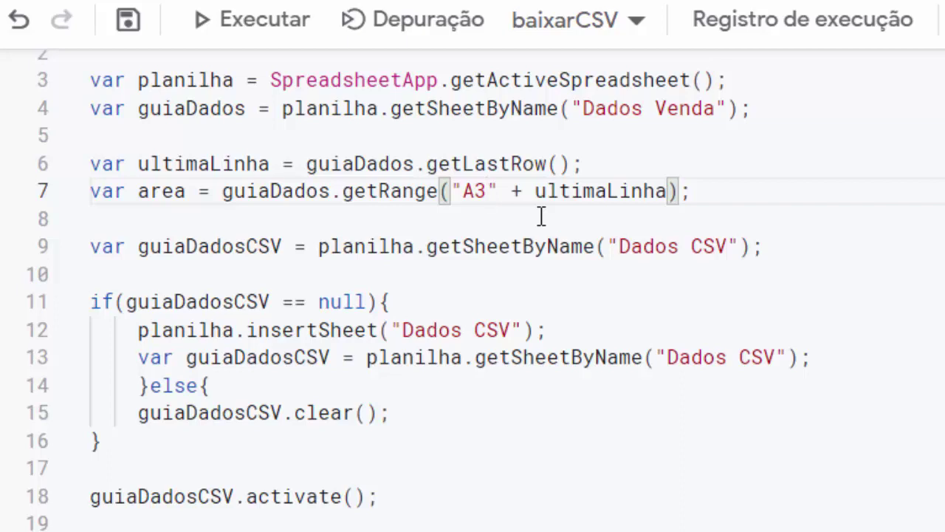
type(":")
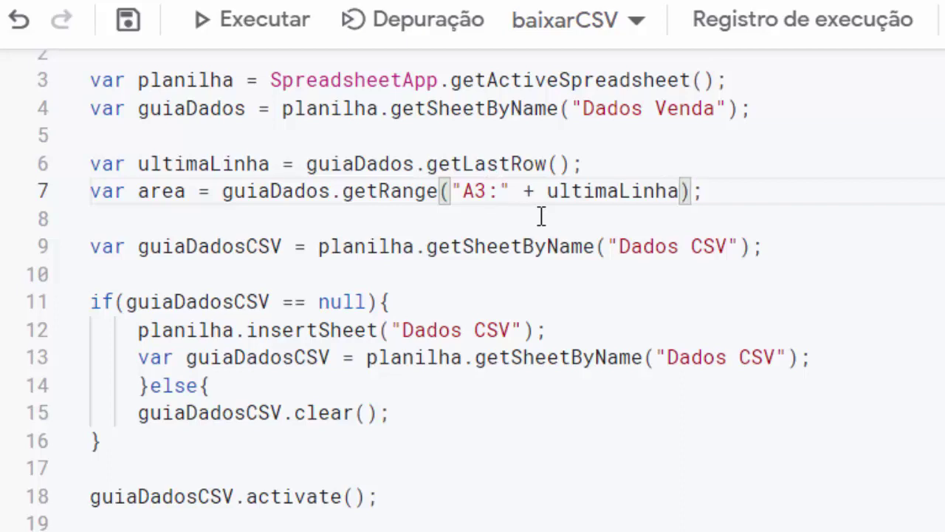
type("H")
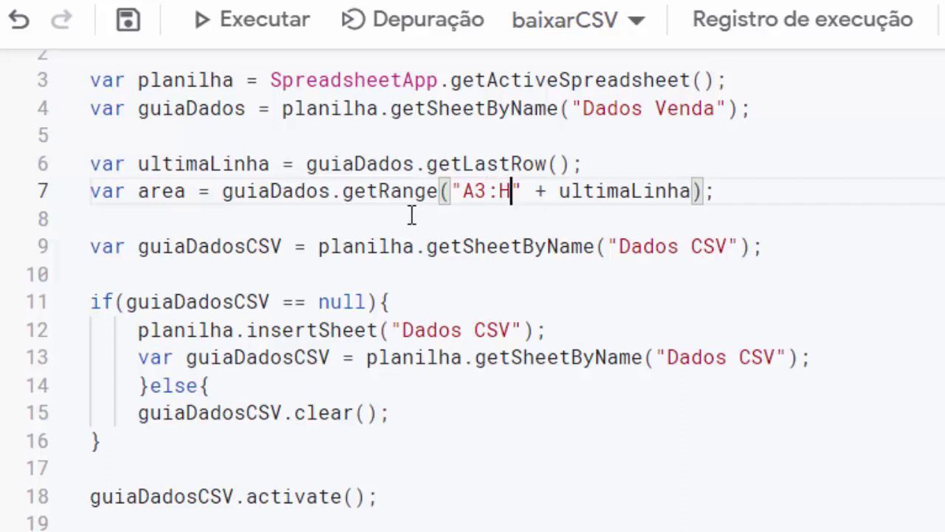
left_click(411, 215)
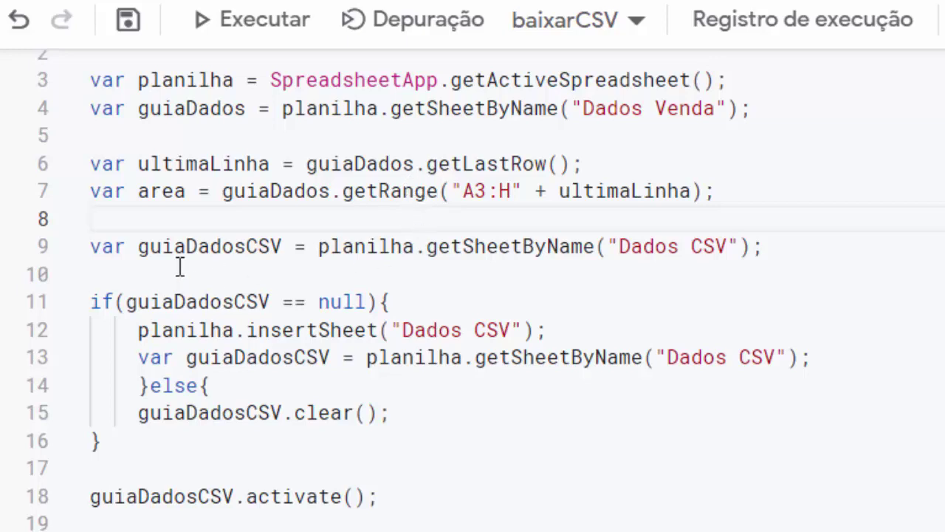
scroll(180, 268, "down", 1)
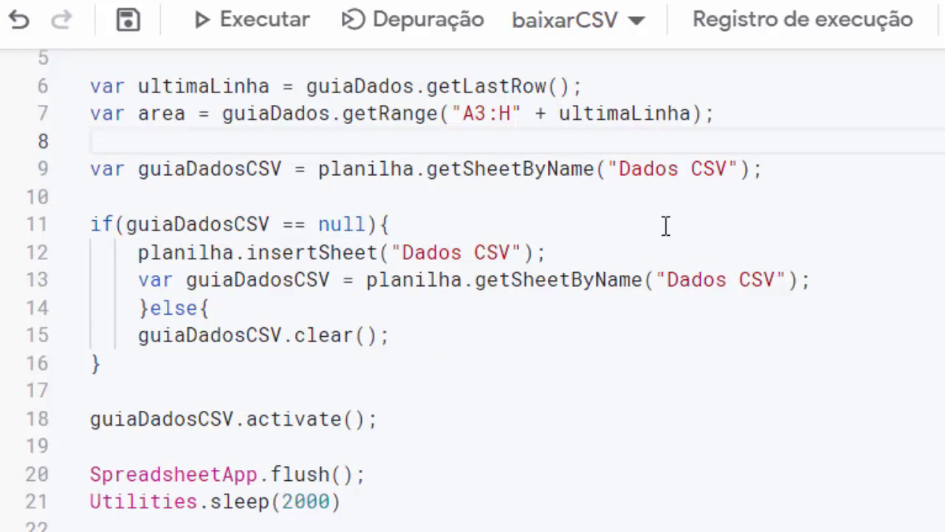
Review the Dados CSV name and insertSheet statements on lines 9–13
left_click_drag(727, 169, 626, 168)
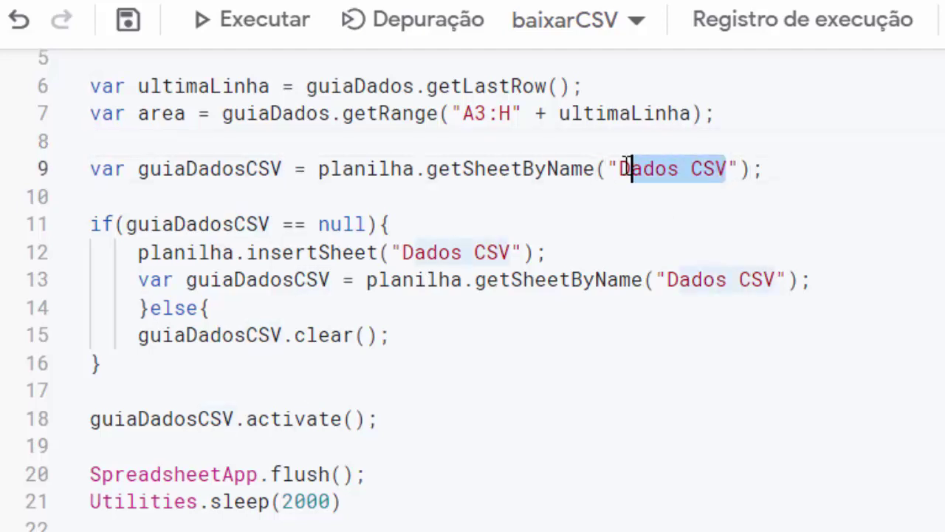
left_click(464, 206)
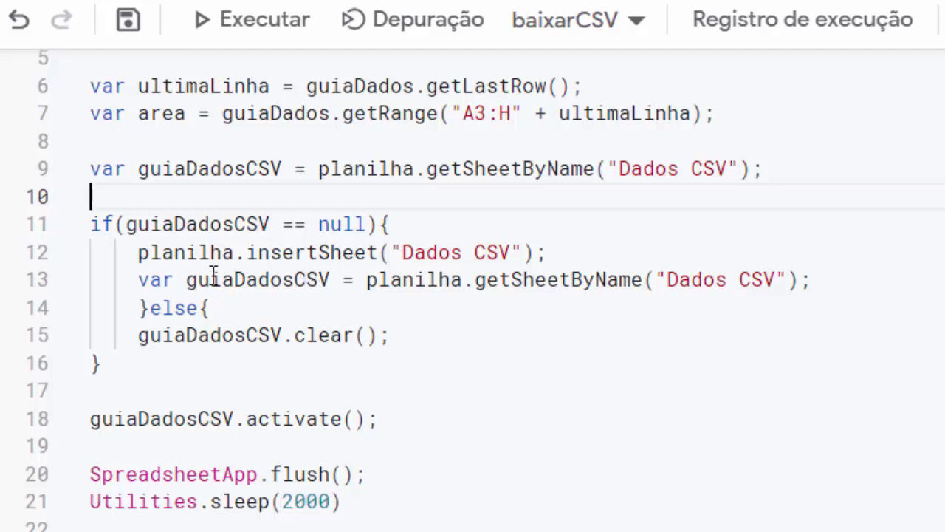
left_click(139, 253)
left_click_drag(194, 254, 548, 252)
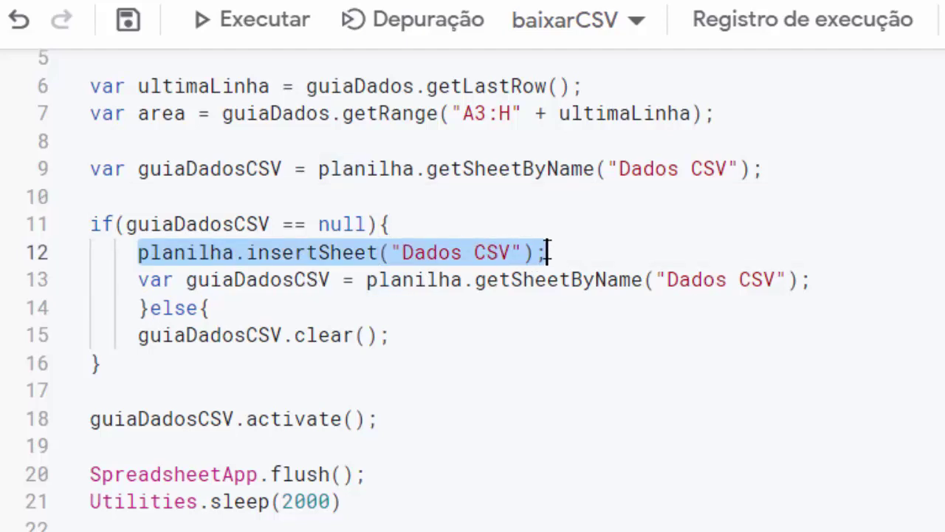
left_click(477, 364)
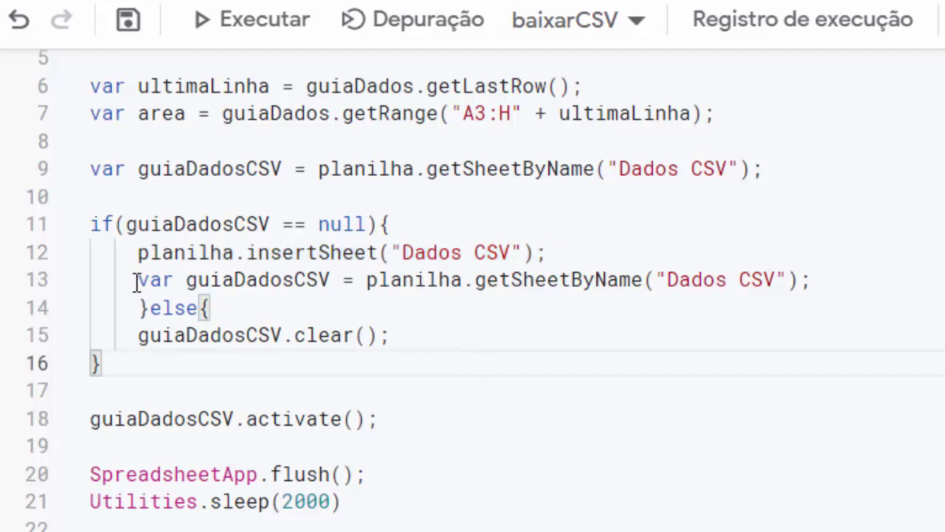
left_click_drag(140, 282, 819, 280)
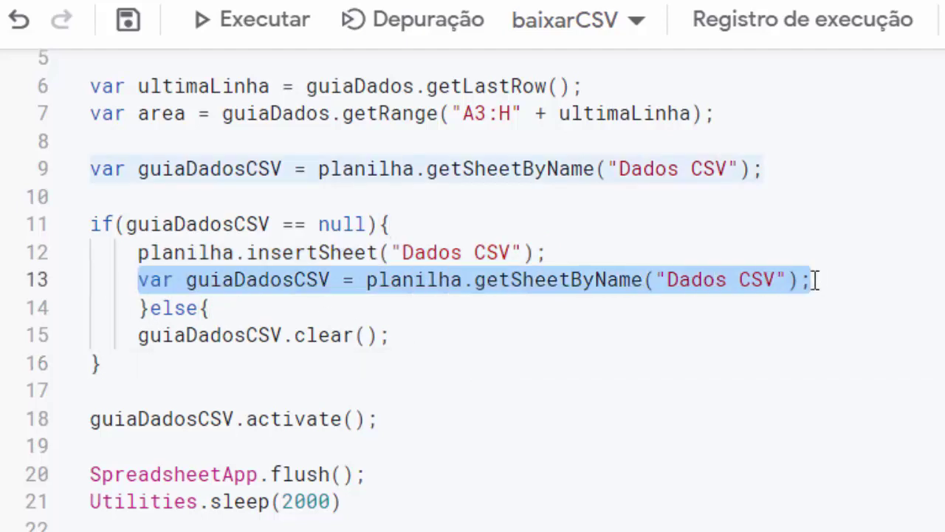
left_click(608, 336)
left_click(511, 356)
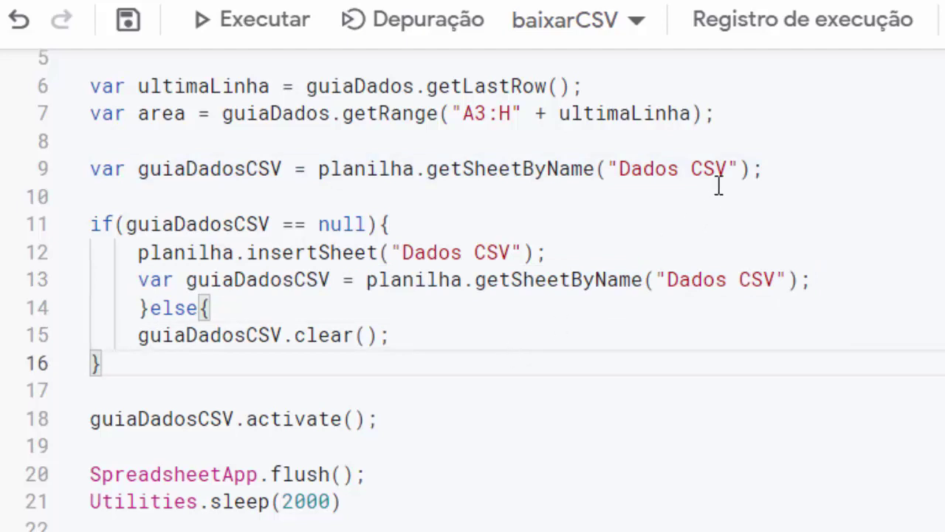
left_click_drag(727, 168, 619, 168)
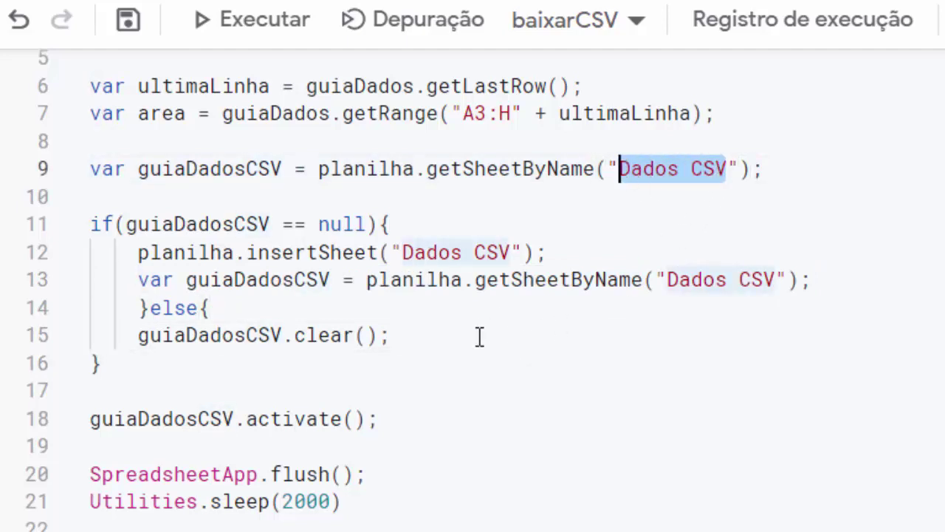
Inspect the activate and SpreadsheetApp.flush() statements further down the script
scroll(480, 329, "down", 3)
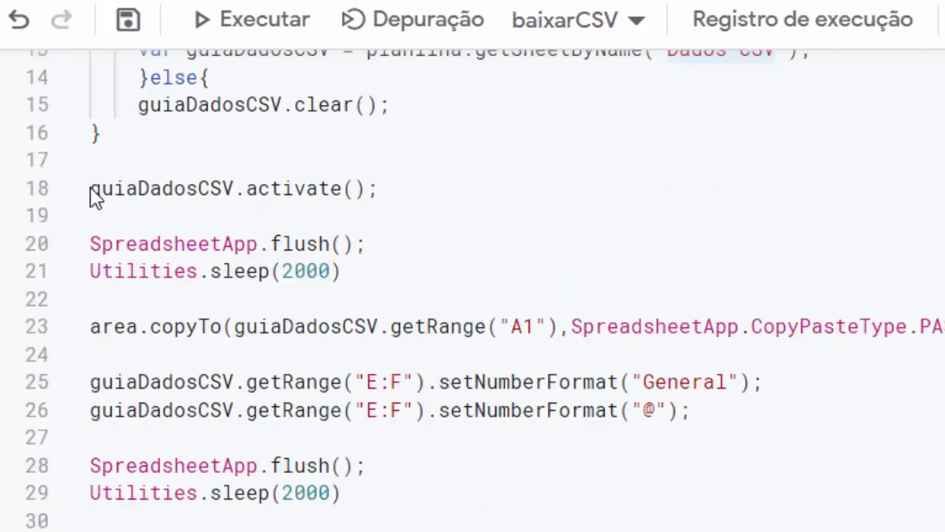
left_click_drag(91, 190, 407, 192)
left_click(418, 250)
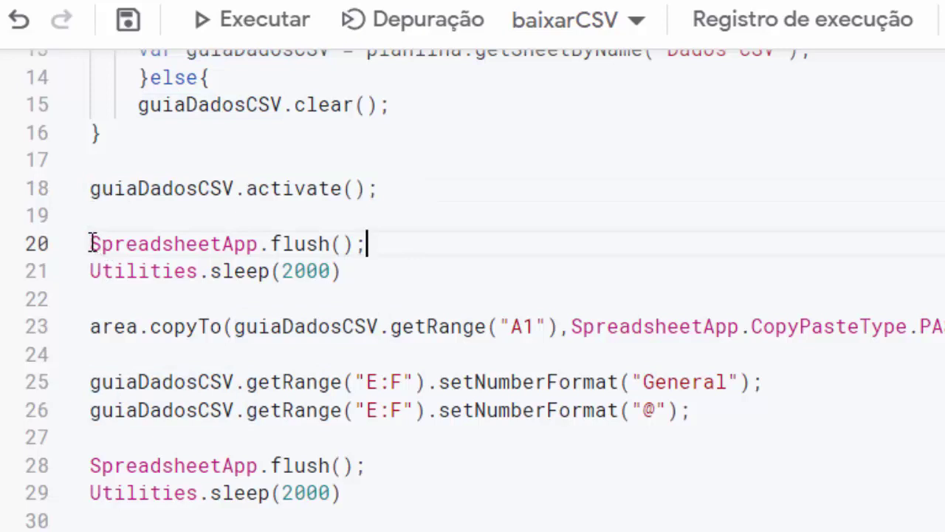
left_click_drag(91, 243, 369, 244)
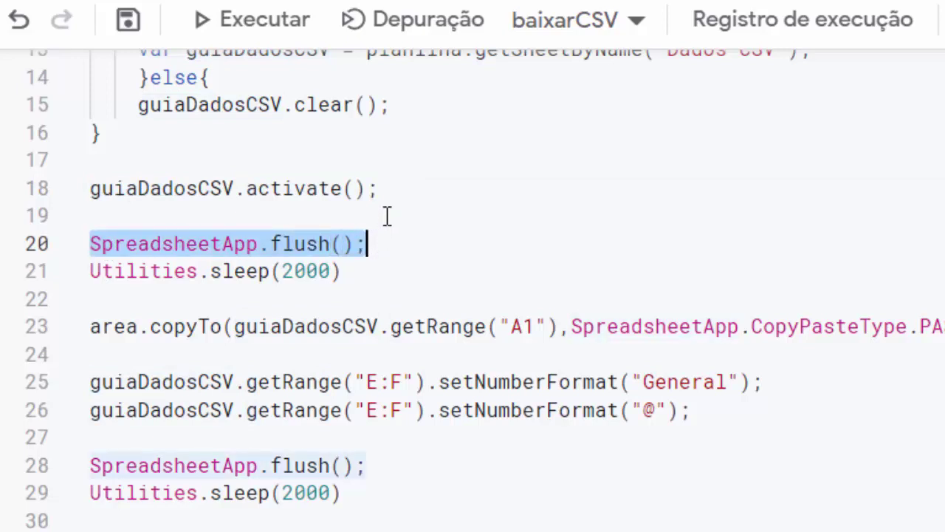
left_click(269, 297)
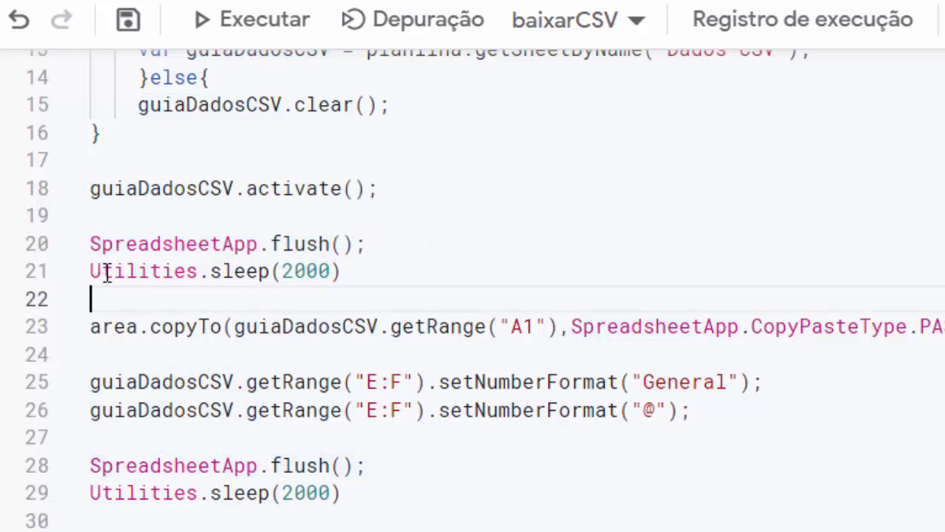
left_click_drag(91, 271, 362, 270)
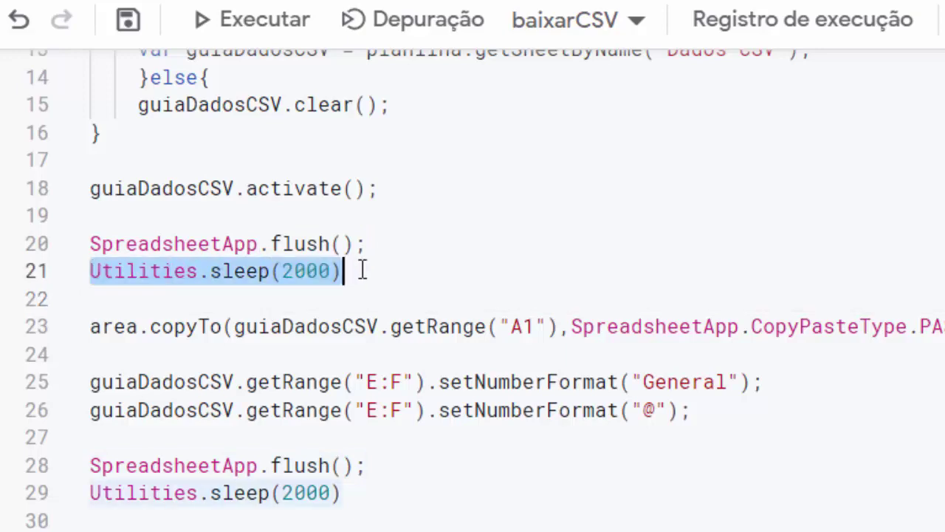
scroll(446, 203, "down", 2)
scroll(448, 199, "up", 2)
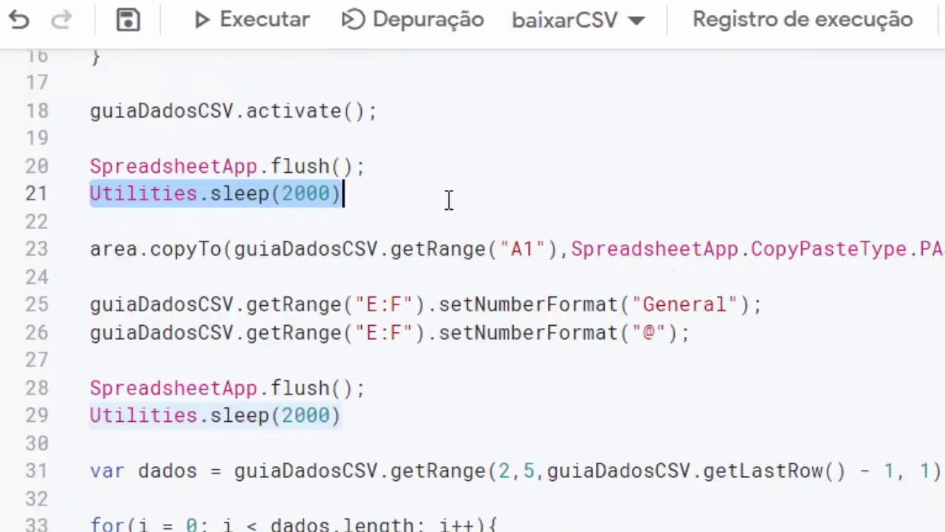
Add the missing semicolon after Utilities.sleep(2000) on line 21
left_click(365, 196)
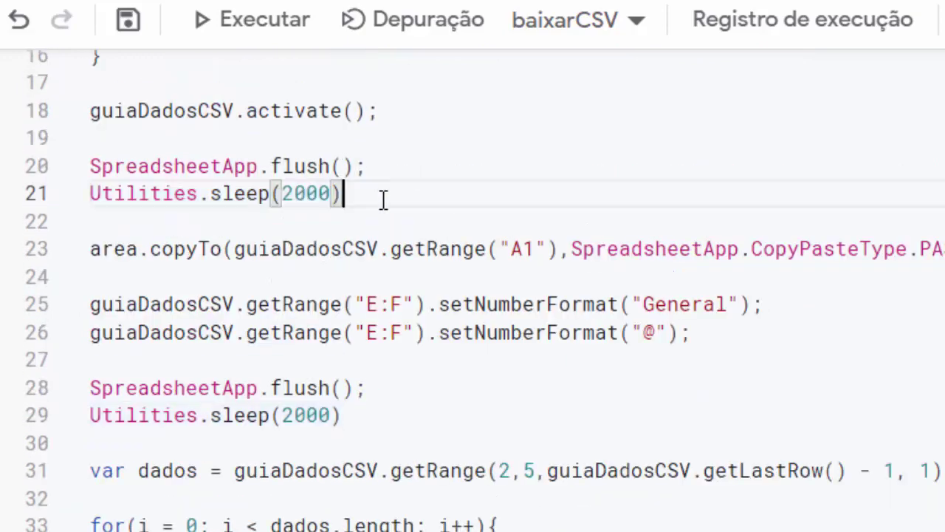
type(";")
left_click(332, 227)
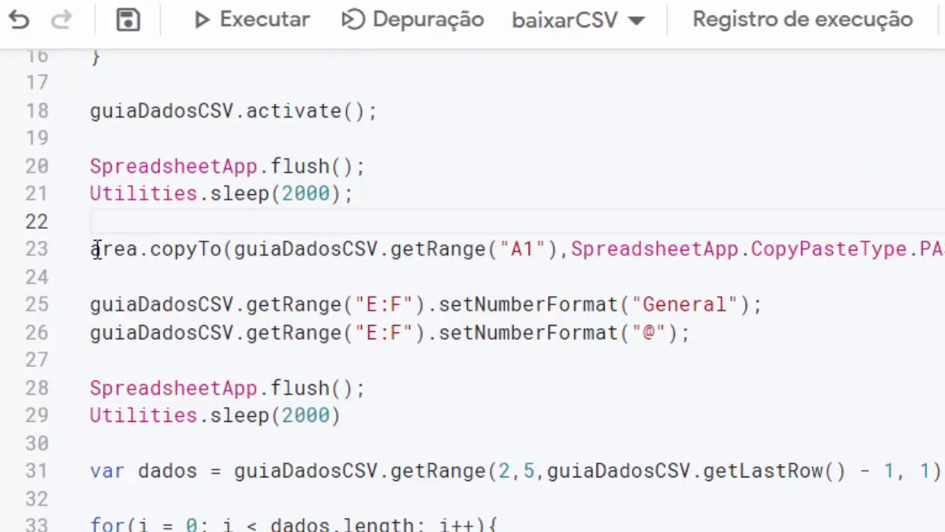
left_click_drag(307, 251, 909, 251)
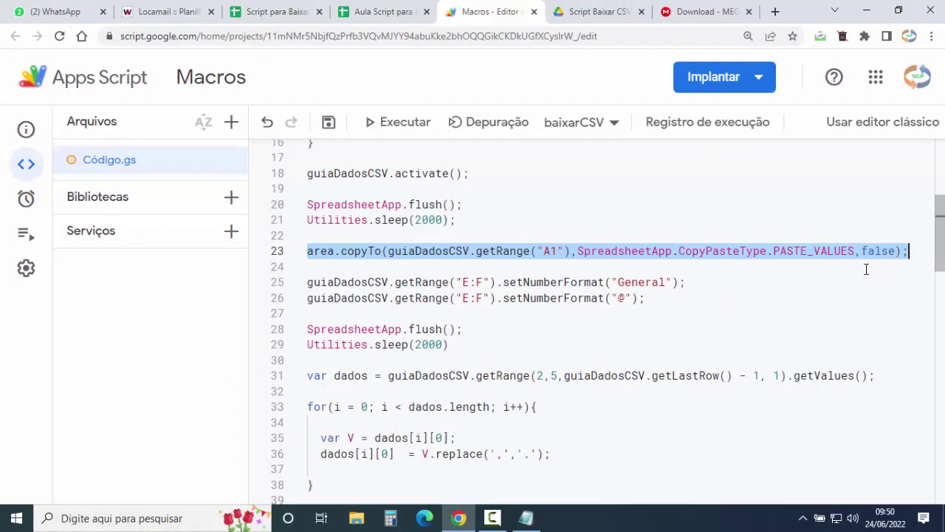
Insert a blank line below the copyTo statement and highlight the E:F General number-format line
scroll(812, 270, "down", 1)
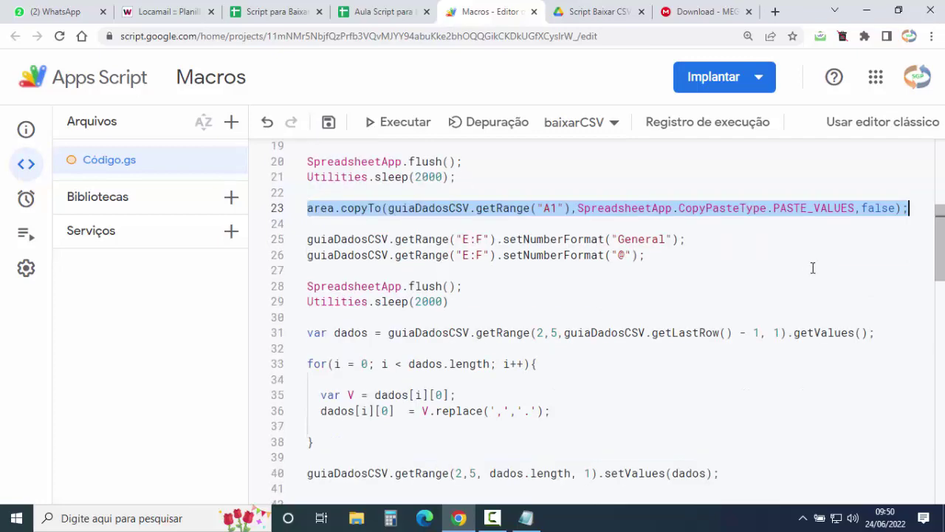
scroll(791, 259, "down", 1)
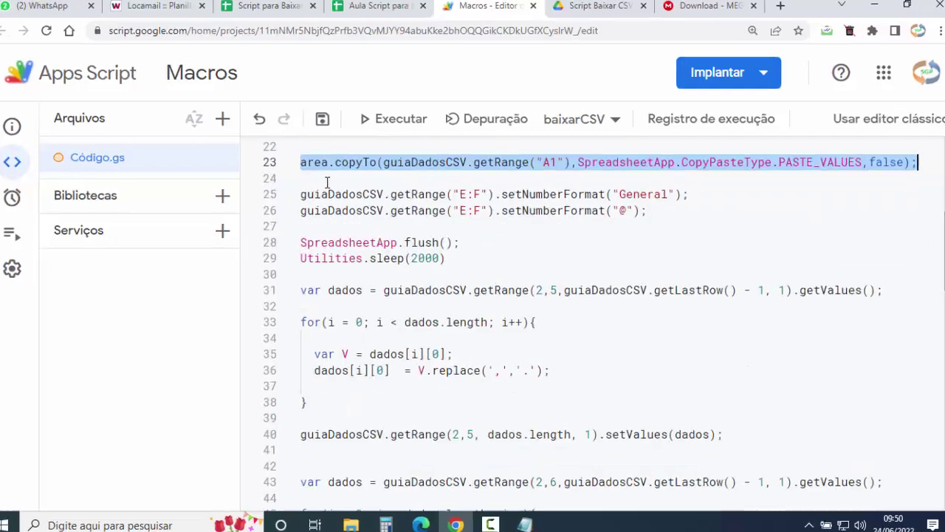
left_click(339, 181)
key("Return")
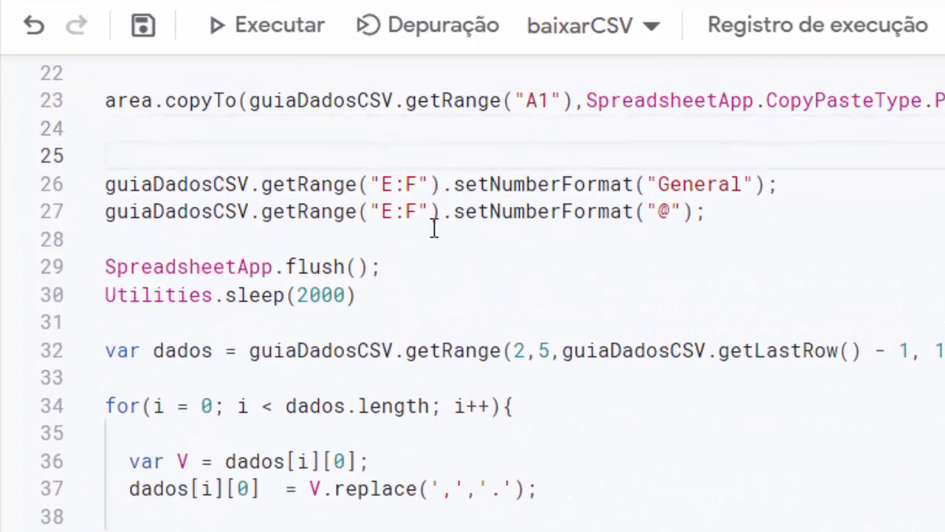
left_click(106, 184)
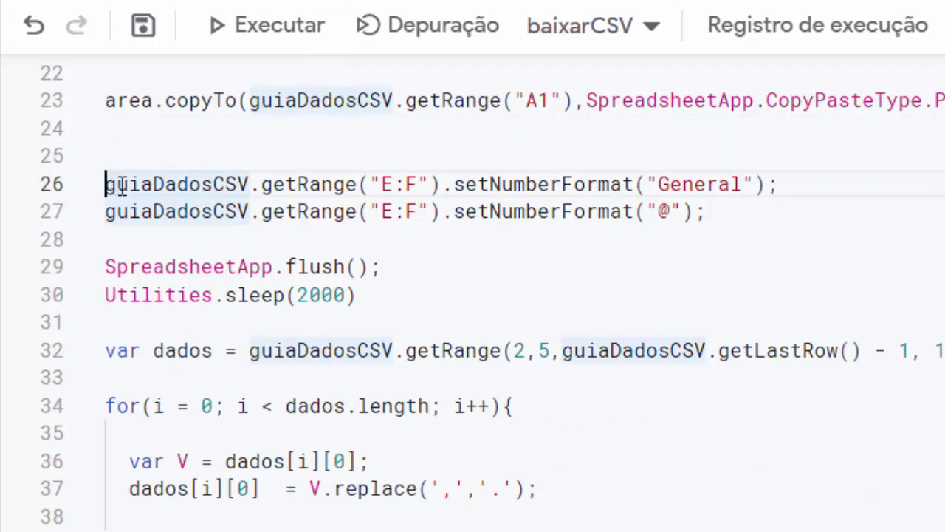
left_click_drag(105, 184, 781, 184)
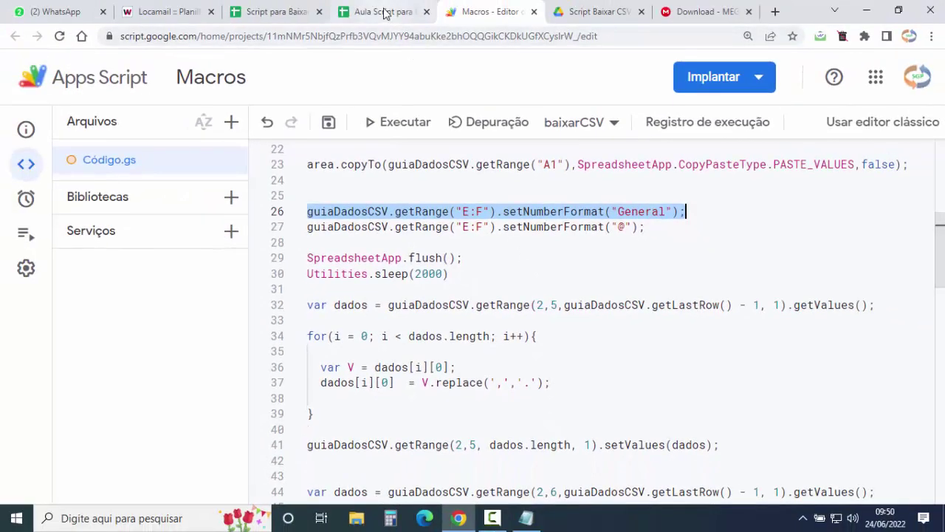
In the Dados Venda sheet, select columns E and F to check the comma-decimal prices
left_click(389, 11)
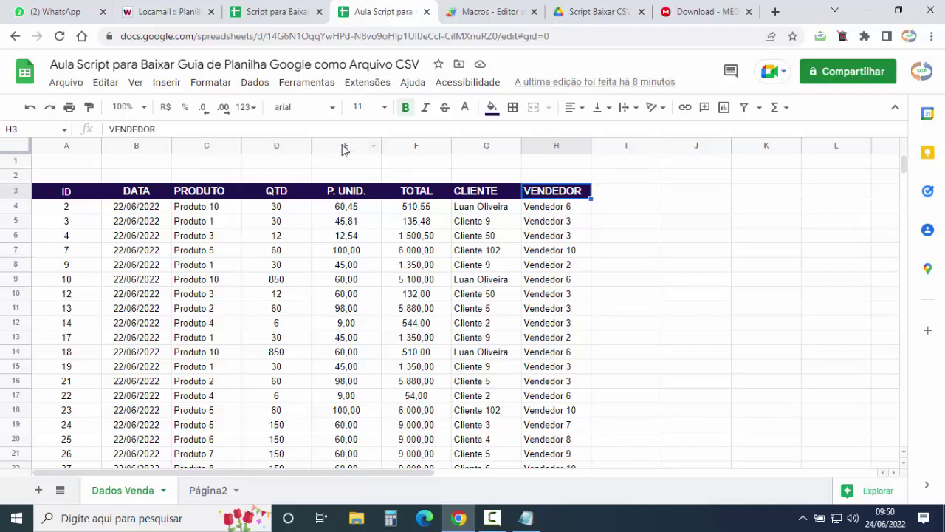
left_click_drag(342, 146, 402, 145)
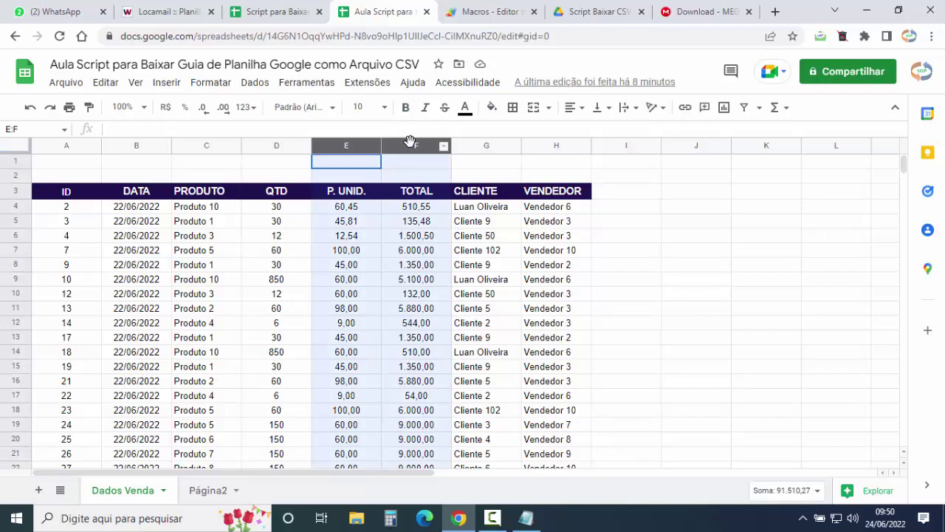
left_click(293, 266)
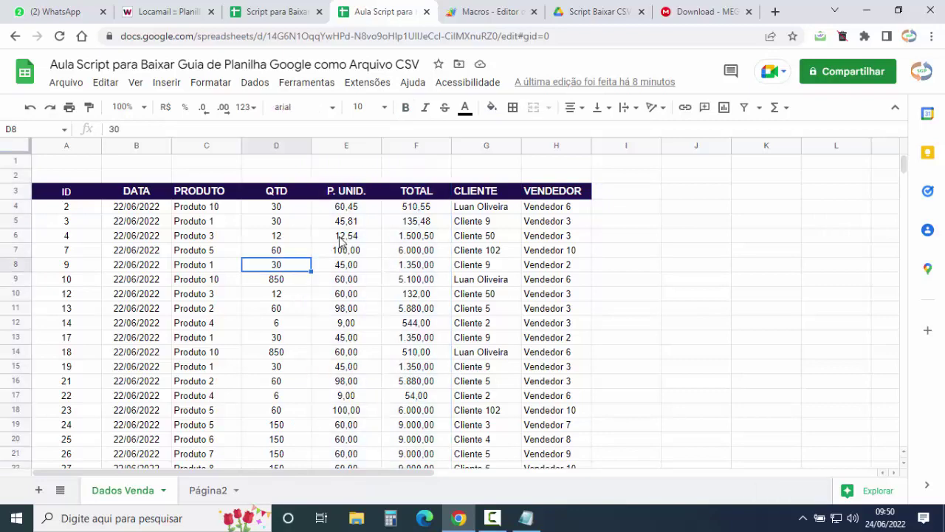
Add two blank lines, write return; on line 26 right after the copy, and save the project
left_click(484, 11)
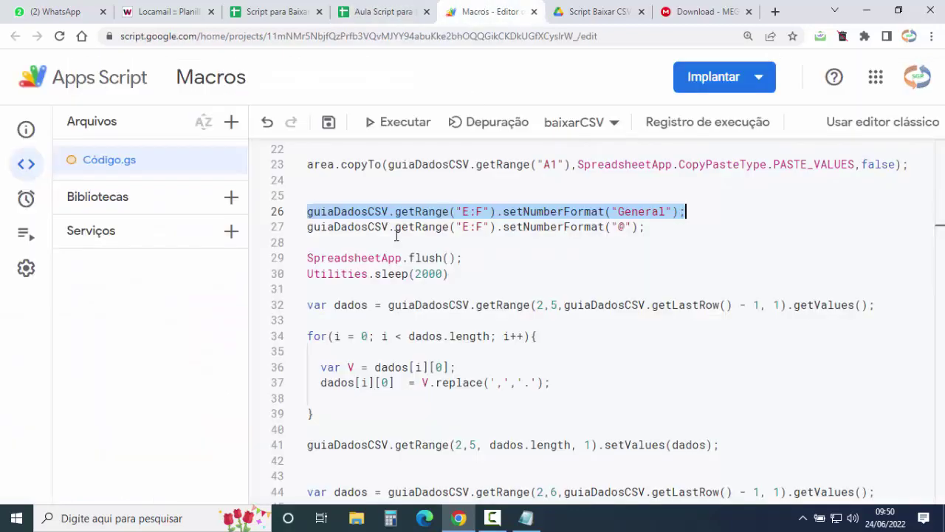
left_click(325, 190)
key("Return")
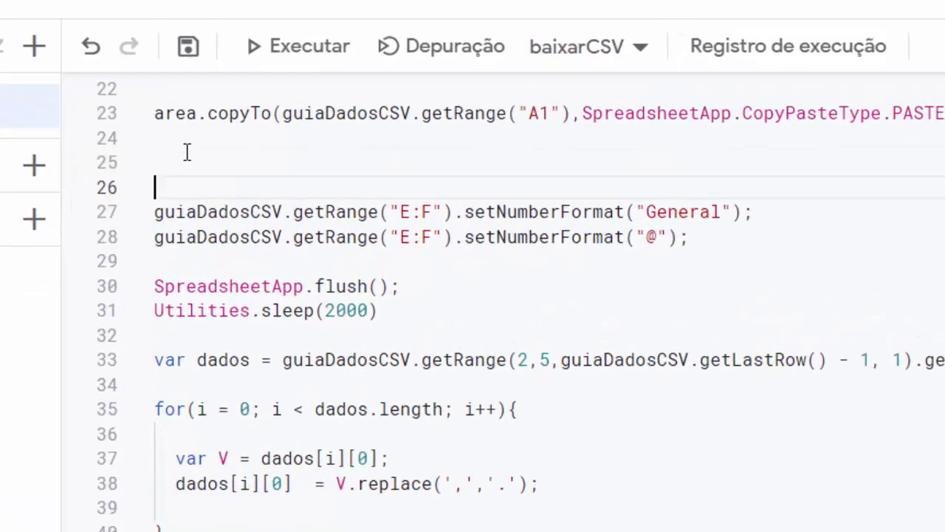
key("Return")
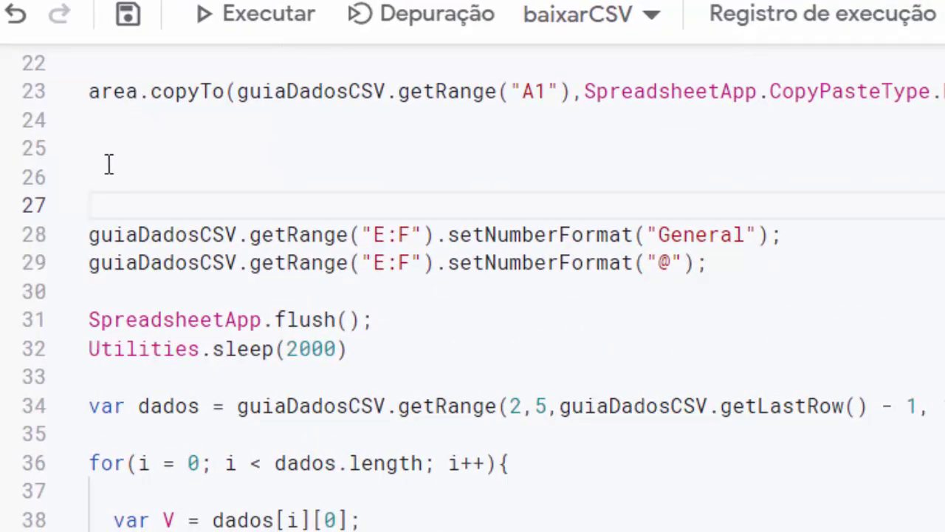
left_click(140, 164)
type("R")
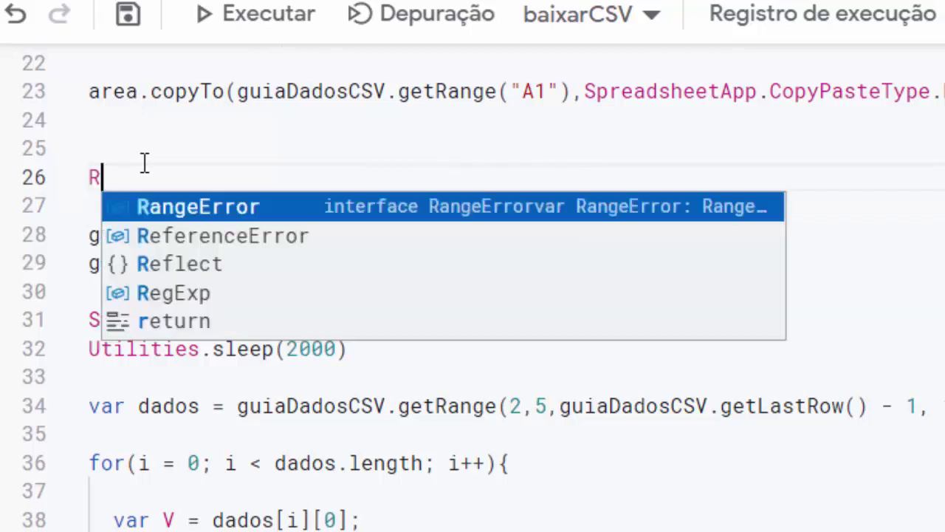
type("E")
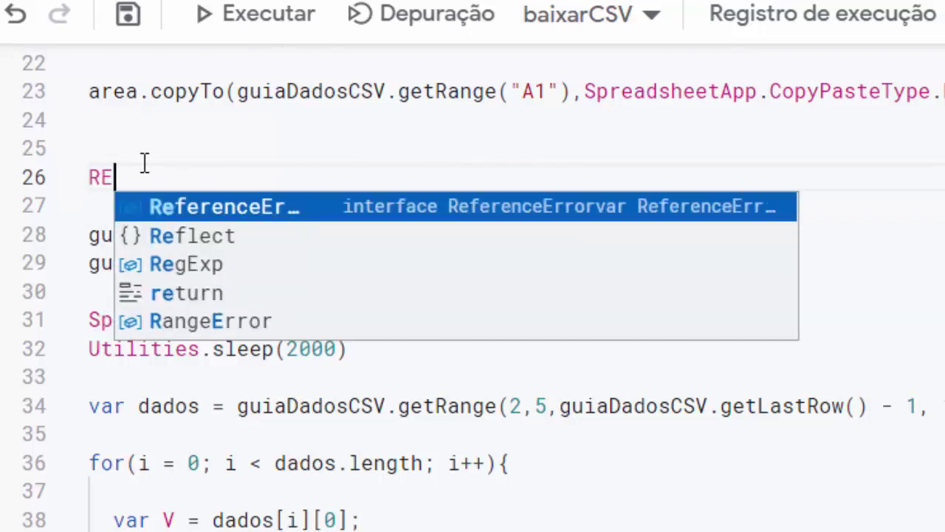
left_click(194, 293)
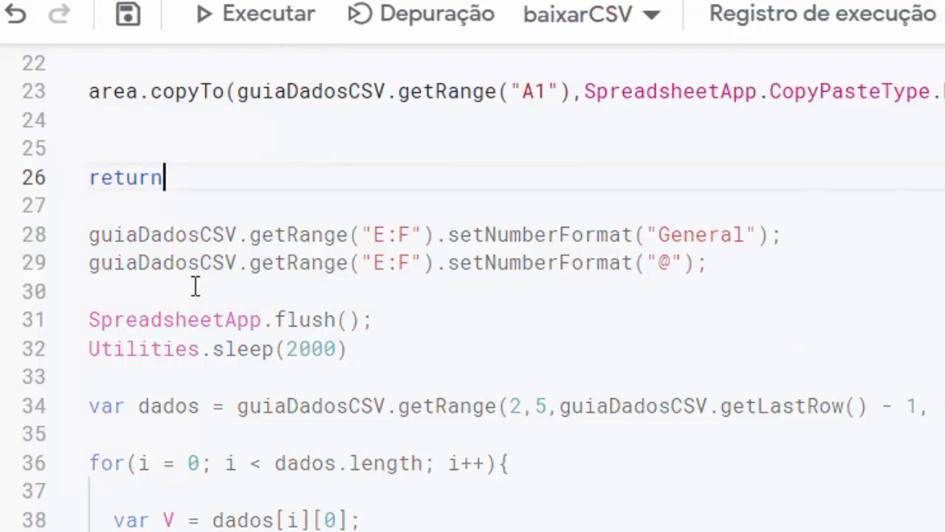
type(";")
left_click(128, 14)
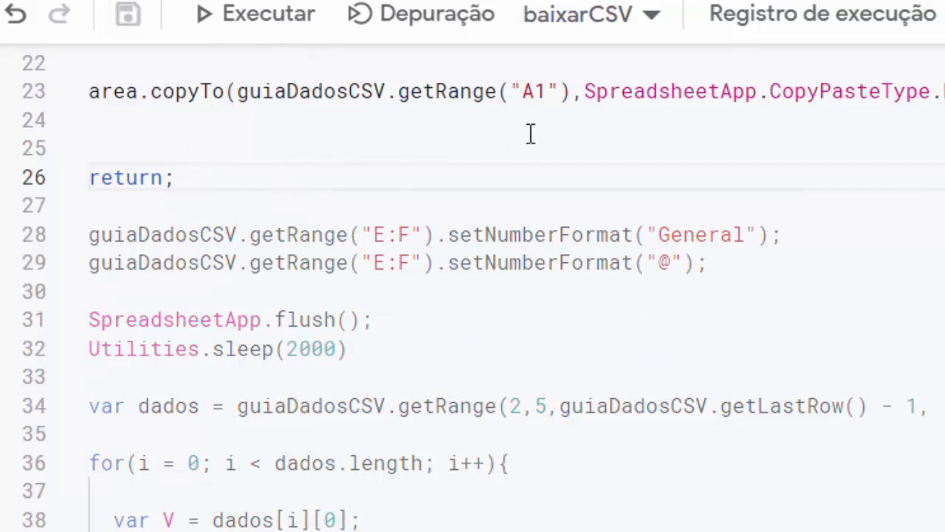
Choose baixarCSV in the function list and run it with Executar
left_click(652, 16)
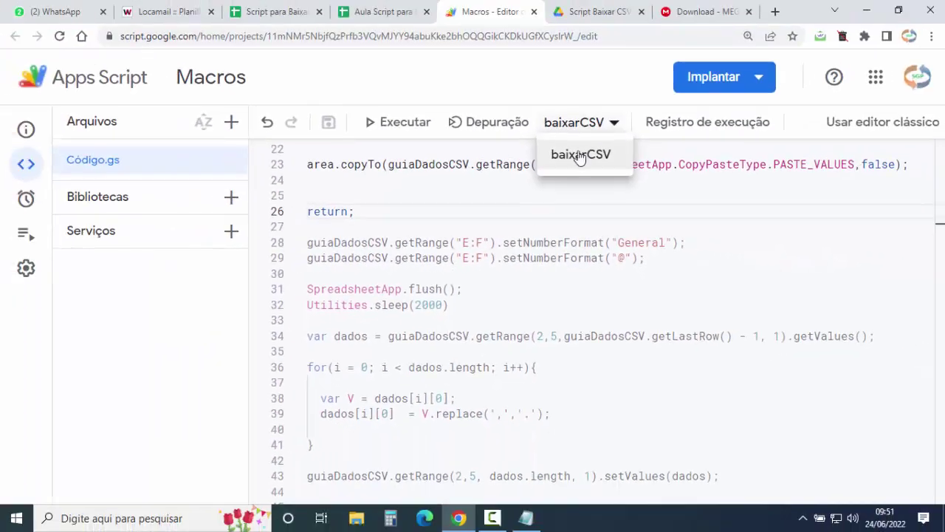
left_click(615, 173)
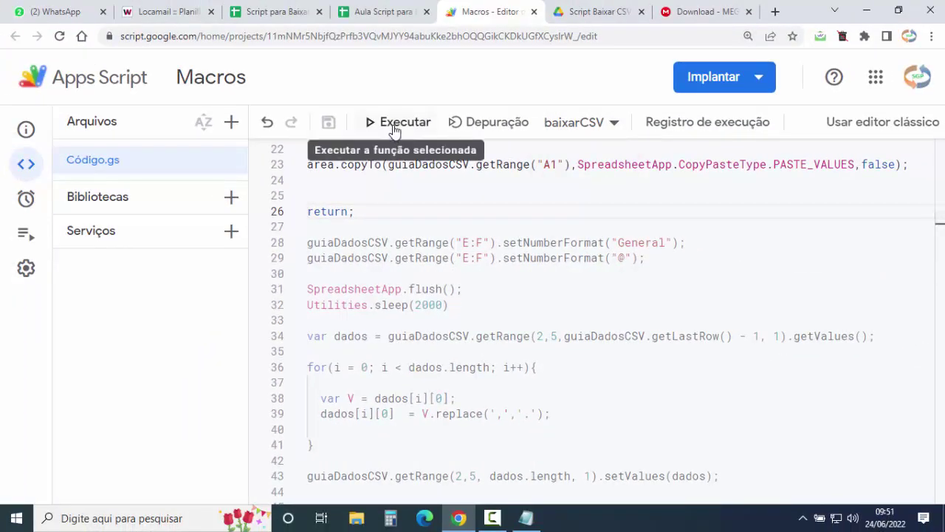
left_click(393, 125)
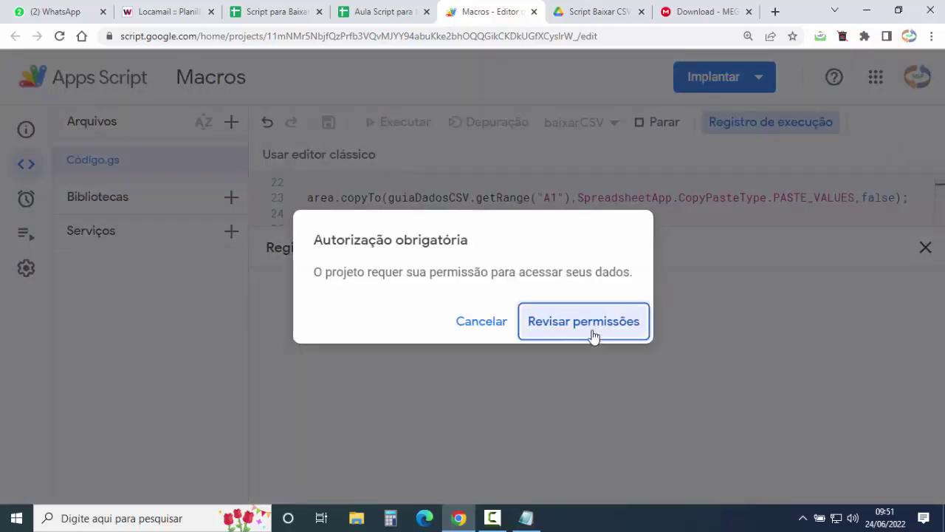
Authorise the unverified Macros project with your Google account to access Google Sheets
left_click(594, 336)
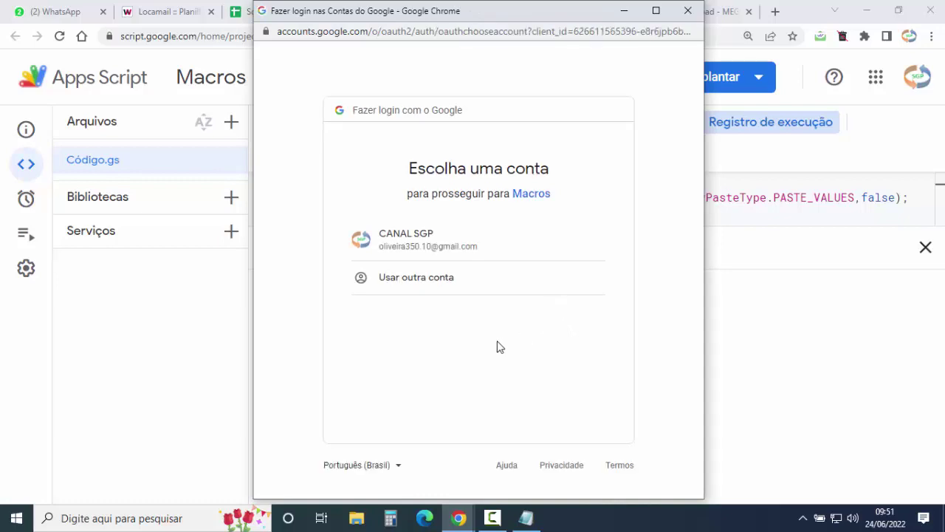
left_click(447, 250)
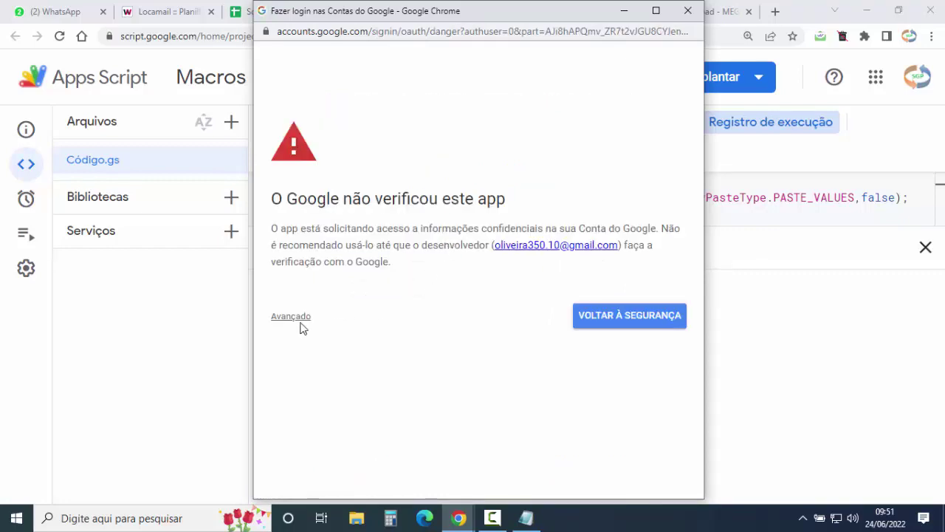
left_click(295, 319)
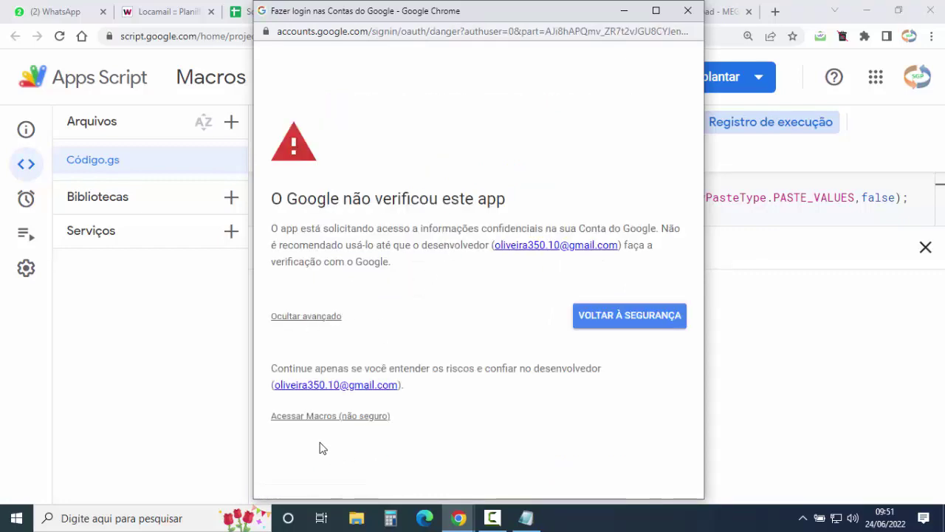
left_click(306, 417)
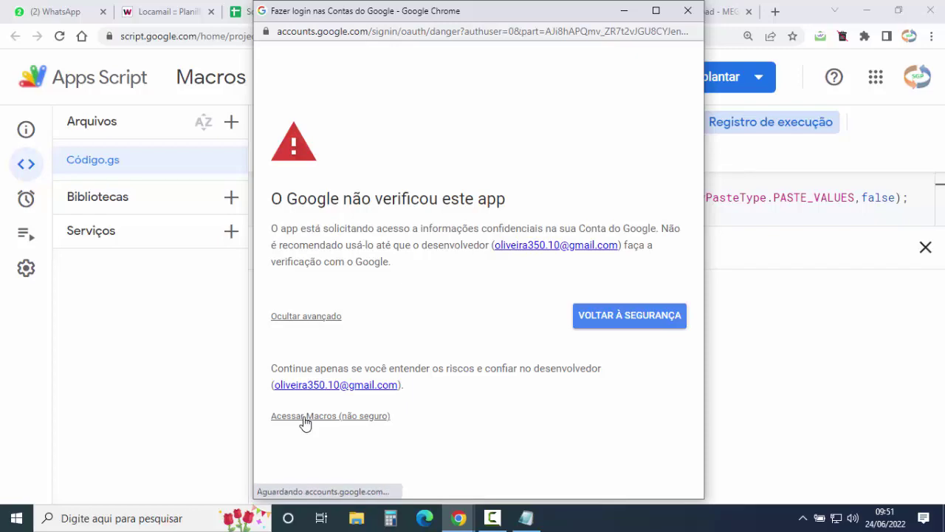
scroll(559, 226, "down", 2)
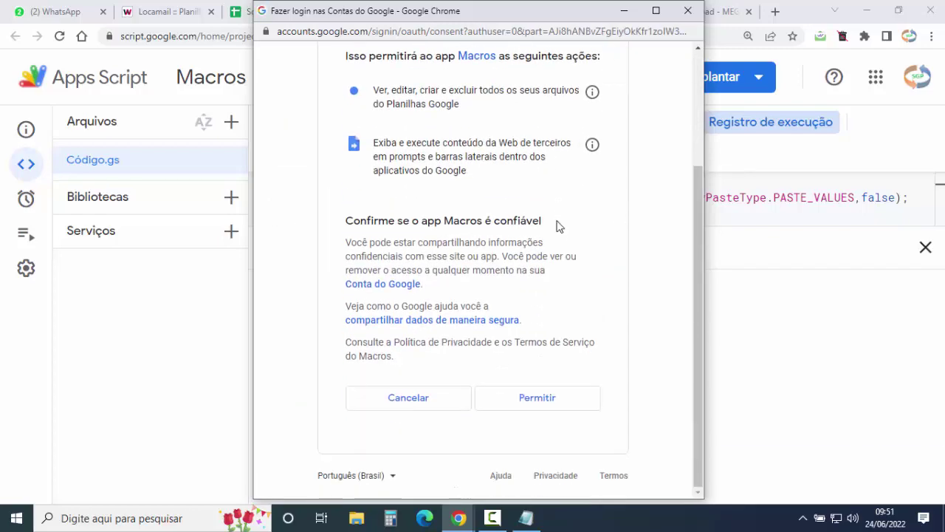
left_click(559, 398)
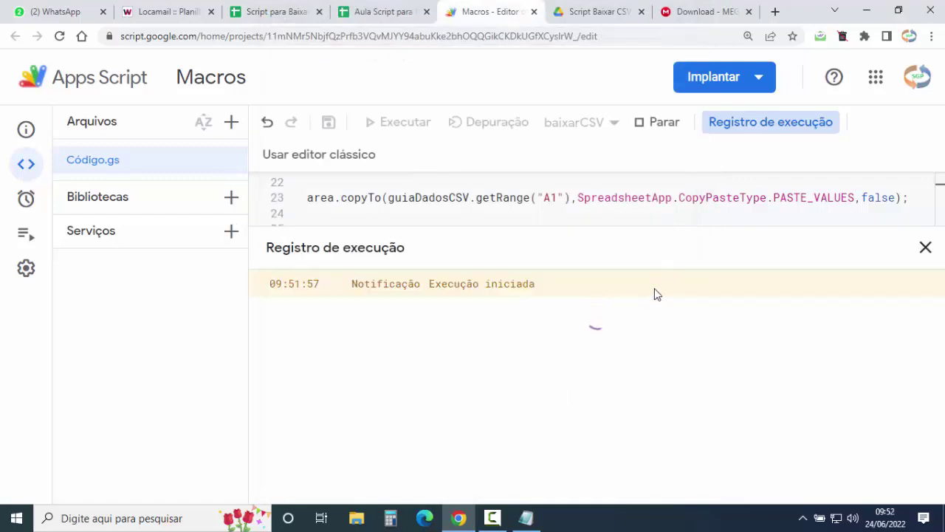
Close the execution log, select return; on line 26, and open the spreadsheet's Dados CSV sheet
left_click(926, 247)
left_click_drag(378, 212, 306, 212)
key("ctrl+c")
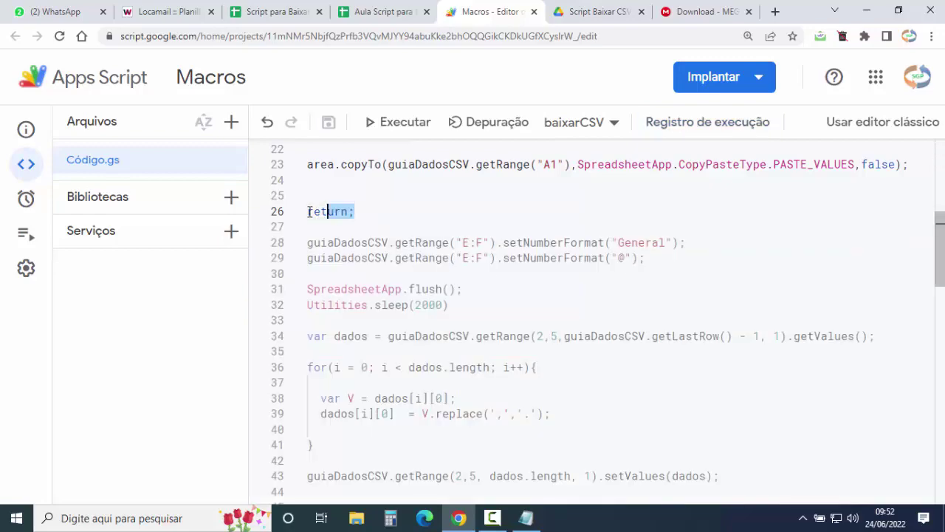
left_click(372, 10)
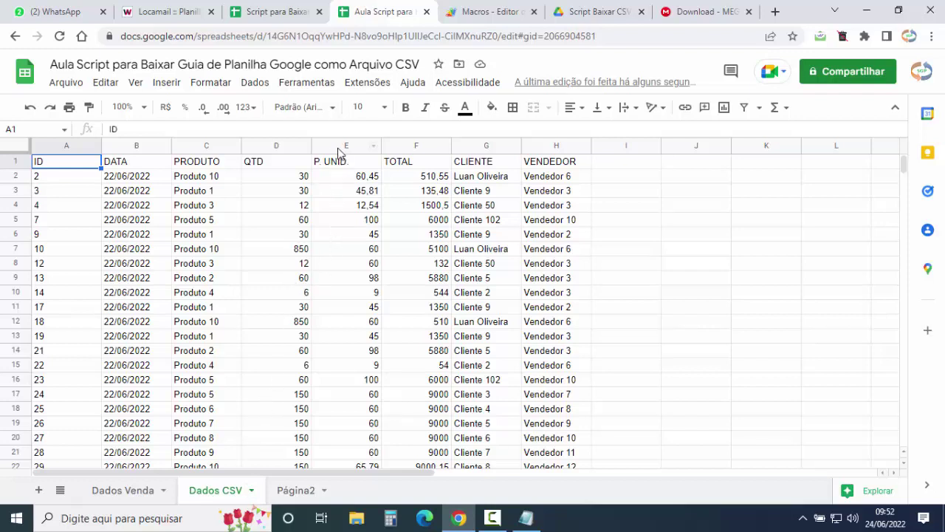
In Dados CSV, check the value in E5 and select the QTD, P. UNID. and TOTAL columns (D:F)
left_click_drag(339, 151, 416, 146)
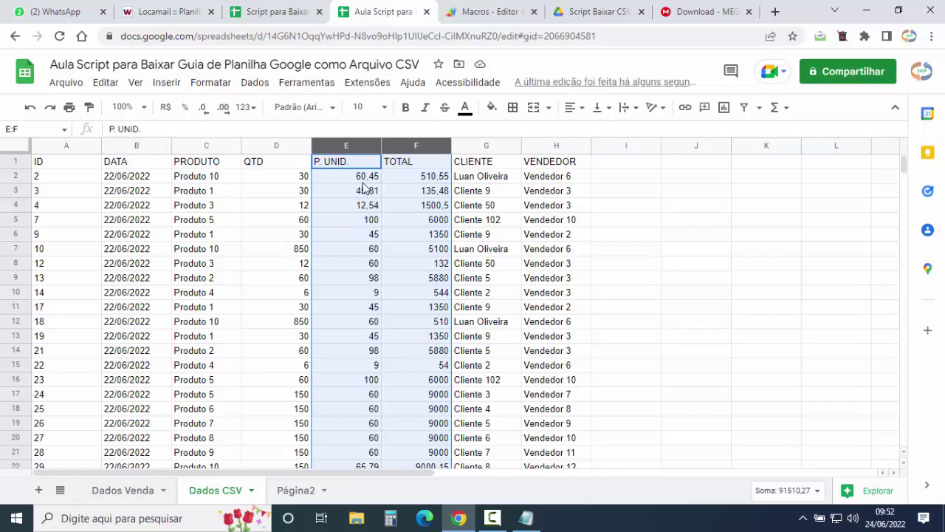
left_click(276, 148)
left_click(345, 220)
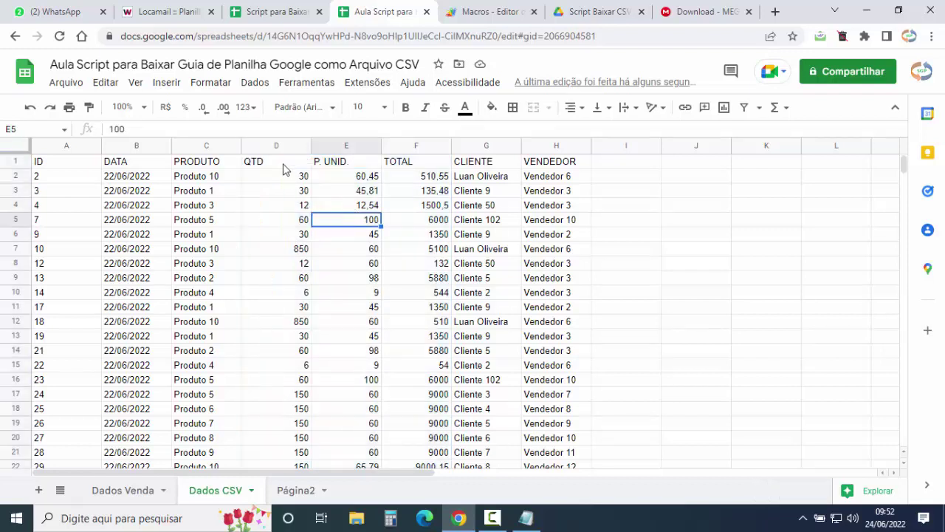
left_click_drag(273, 145, 414, 145)
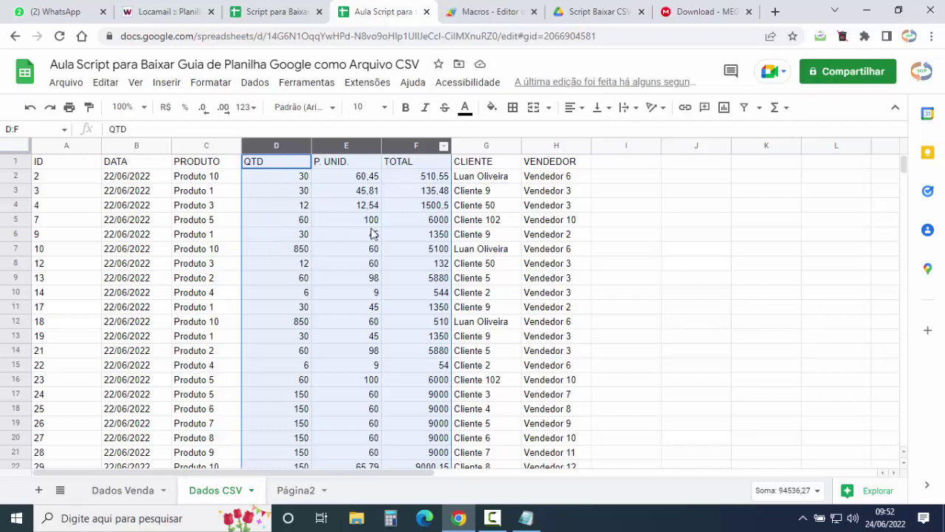
Open Formatar > Número for D:F to see the Automático format, then return to the editor
left_click(479, 17)
left_click(382, 15)
left_click(214, 86)
mouse_move(226, 139)
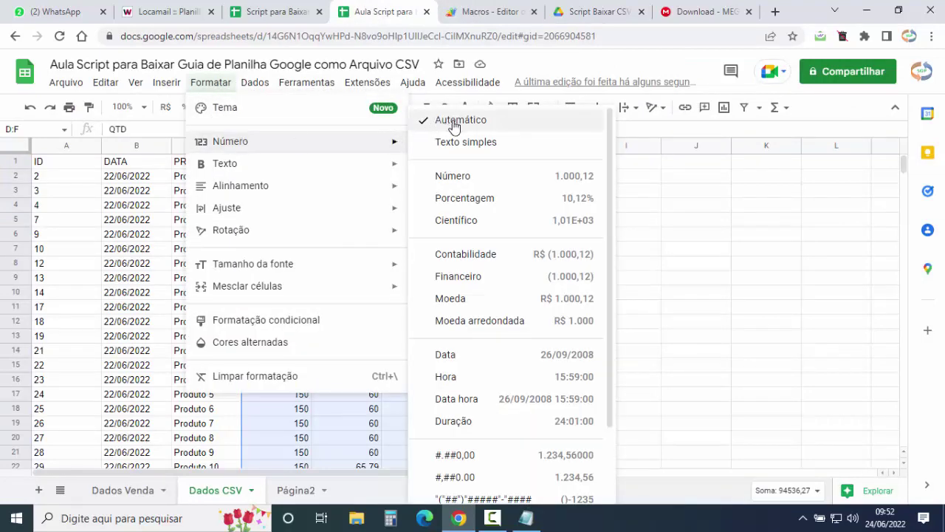
left_click(484, 12)
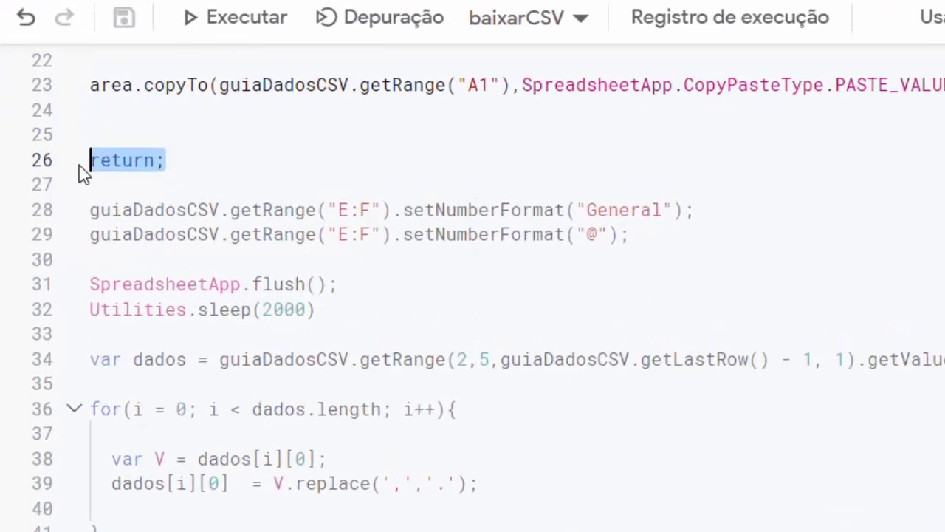
Move return; from line 26 to below the setNumberFormat lines and delete the extra blank lines
key("BackSpace")
left_click(118, 255)
key("Return")
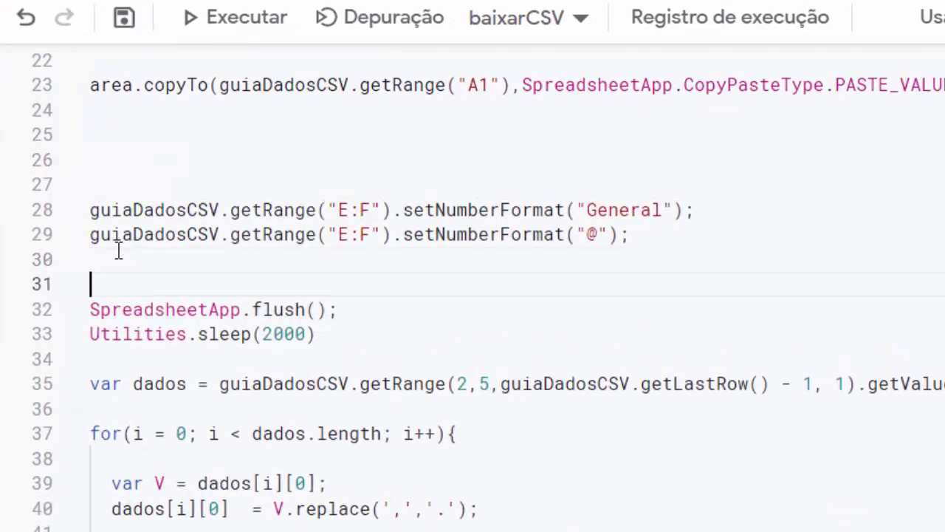
key("ctrl+v")
key("Return")
left_click(106, 129)
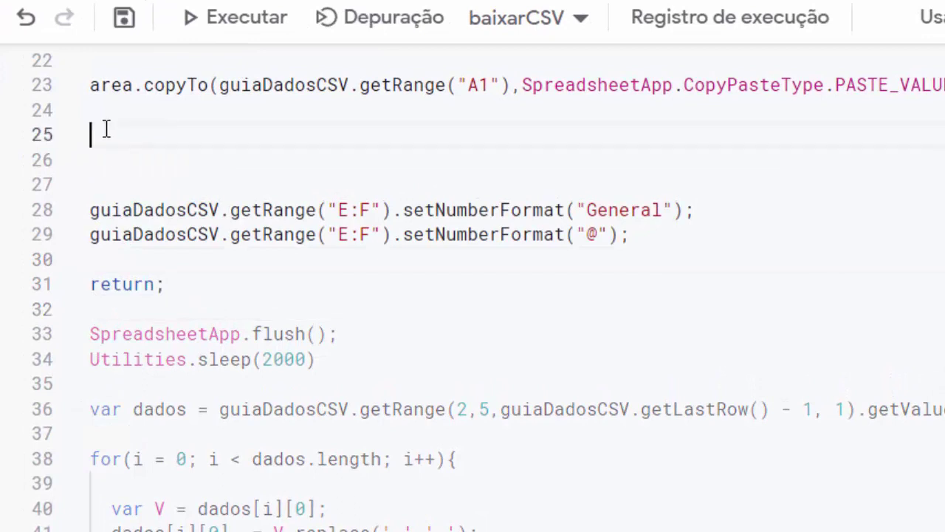
key("Delete")
key("Delete")
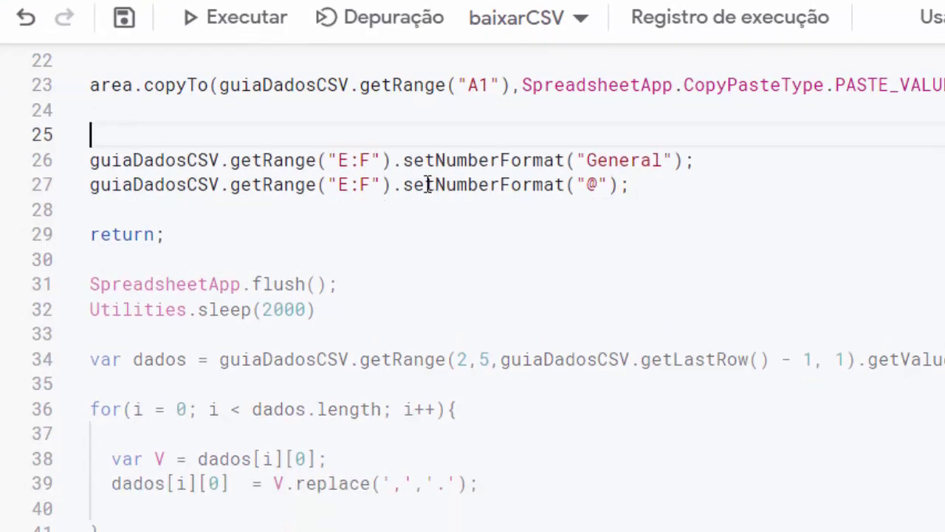
Change the General format range from E:F to D:F, then check the ID column in the sheet
left_click(344, 161)
key("BackSpace")
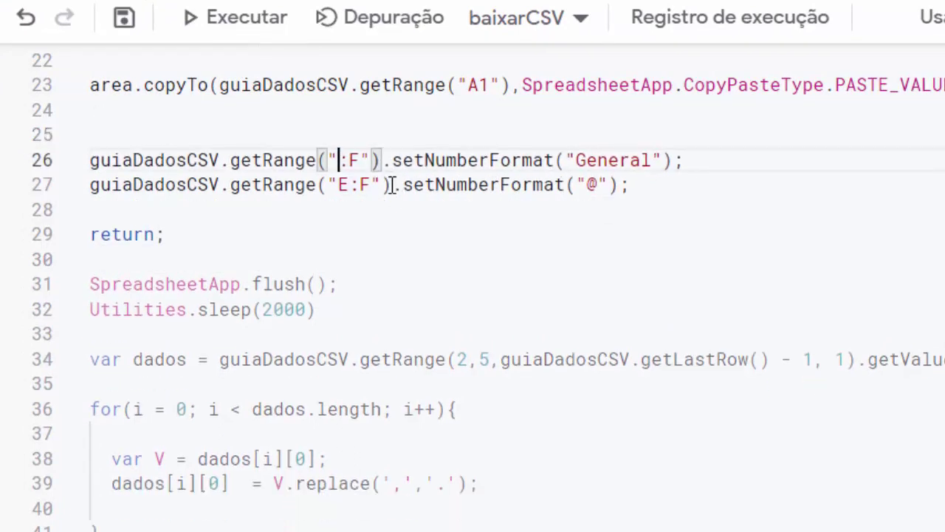
type("D")
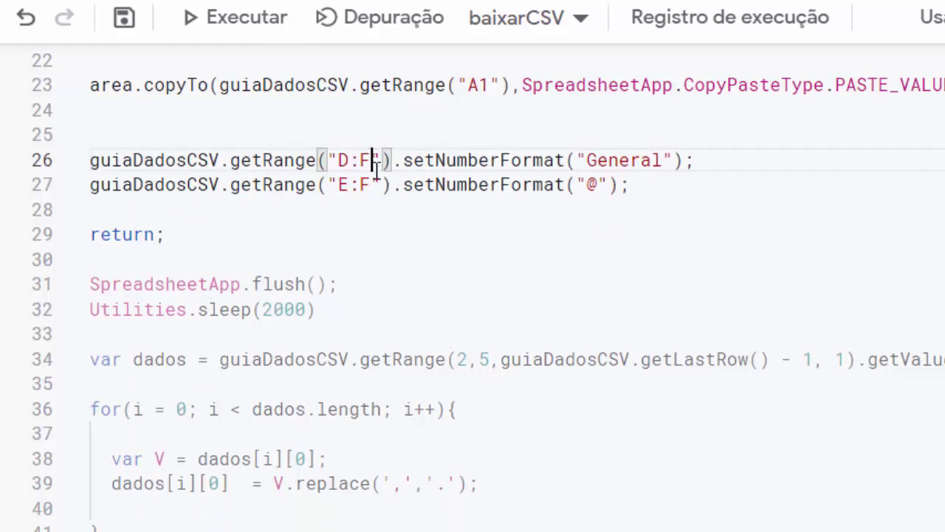
left_click(653, 160)
left_click_drag(662, 160, 586, 160)
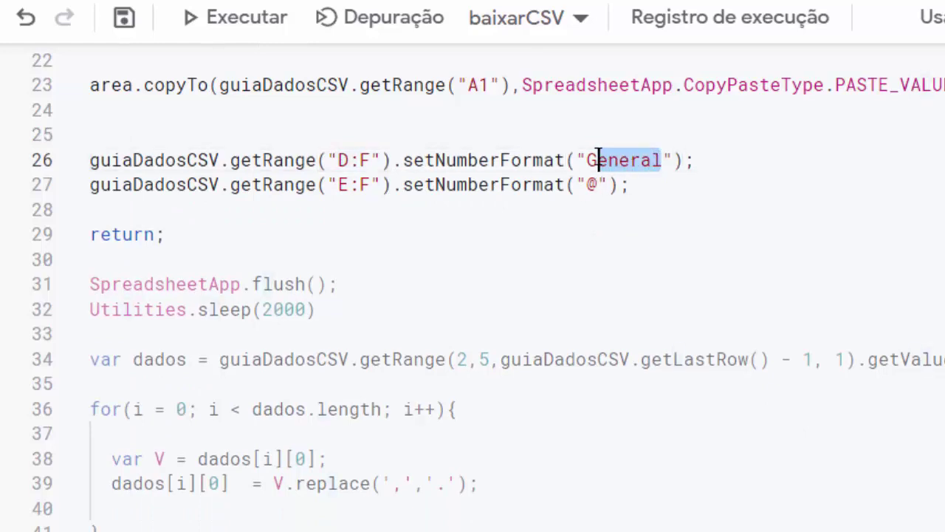
left_click(709, 162)
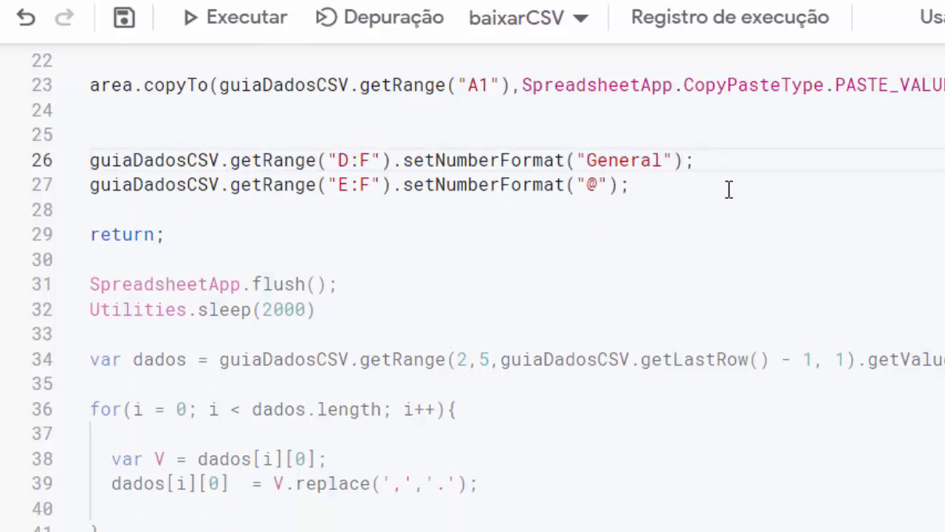
key("Return")
key("Return")
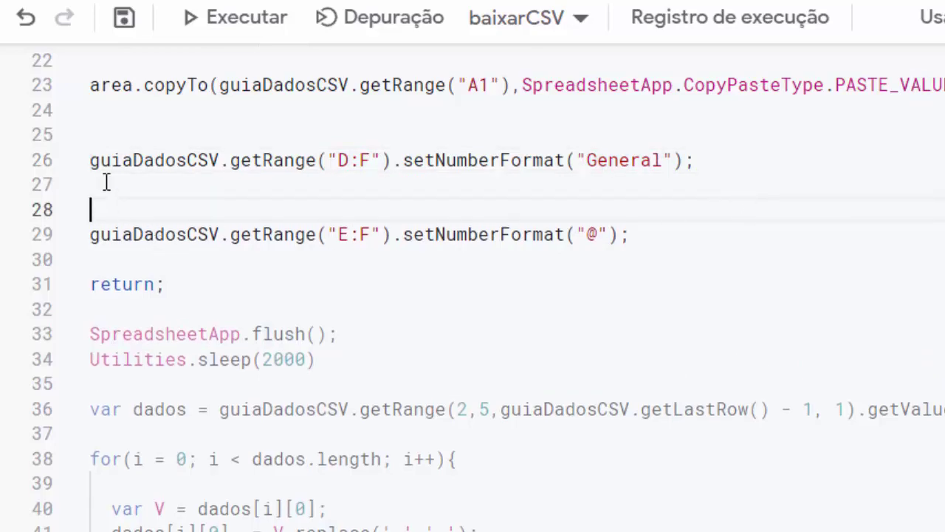
left_click(105, 185)
left_click(380, 12)
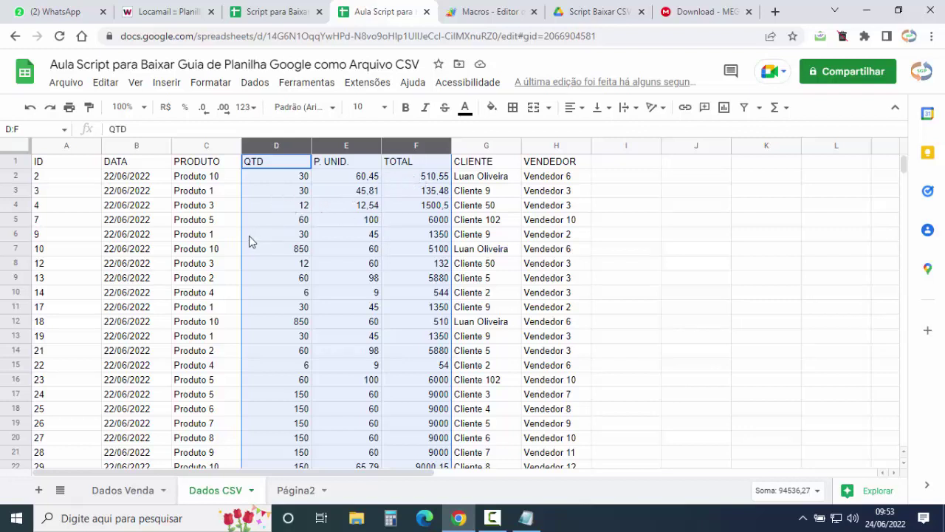
left_click(53, 147)
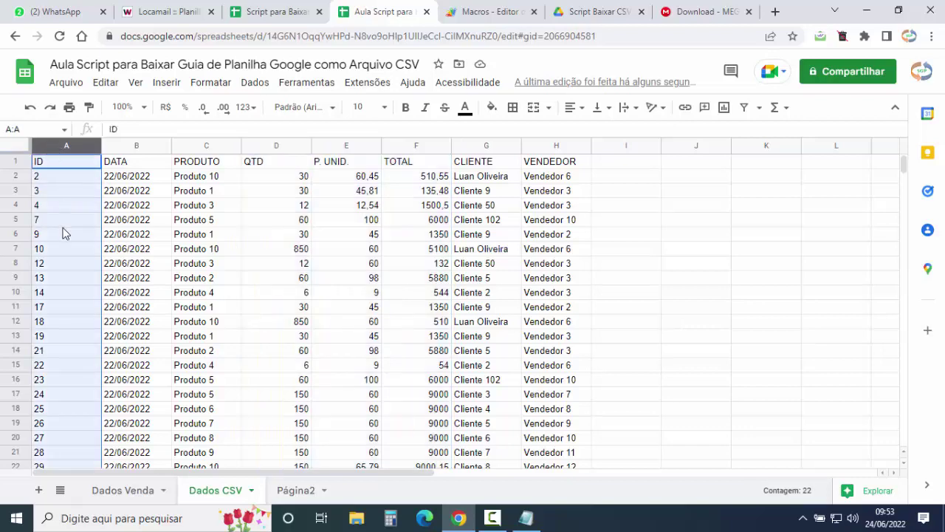
Duplicate the D:F General format line and change the copy's range to A:A
left_click(478, 13)
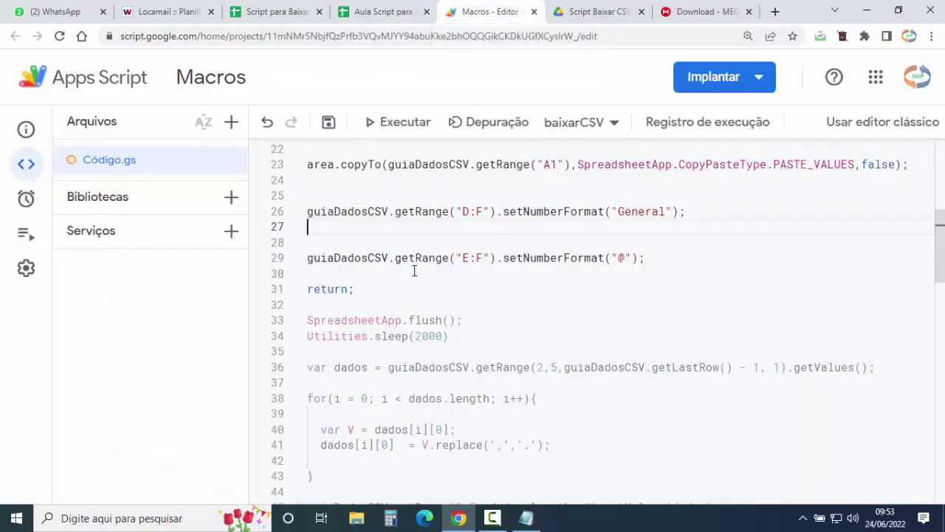
left_click_drag(308, 212, 739, 215)
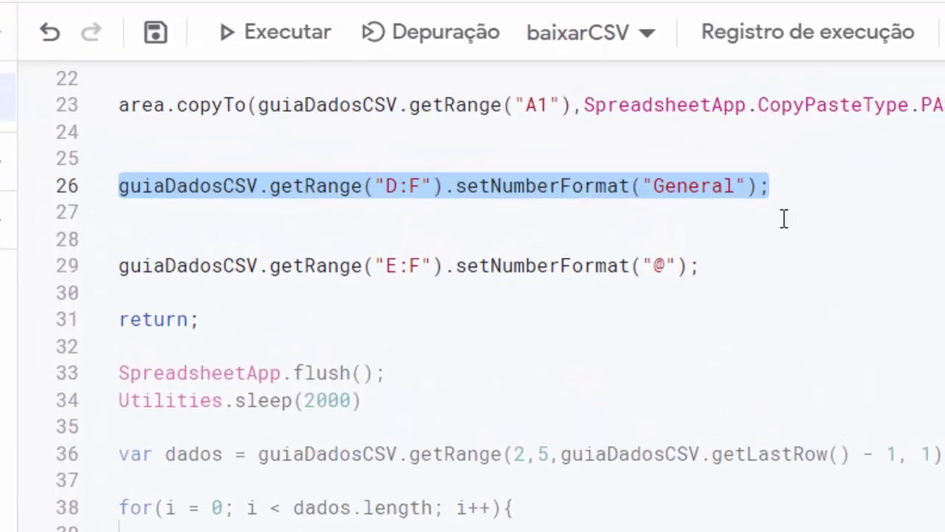
key("ctrl+c")
left_click(124, 216)
key("ctrl+v")
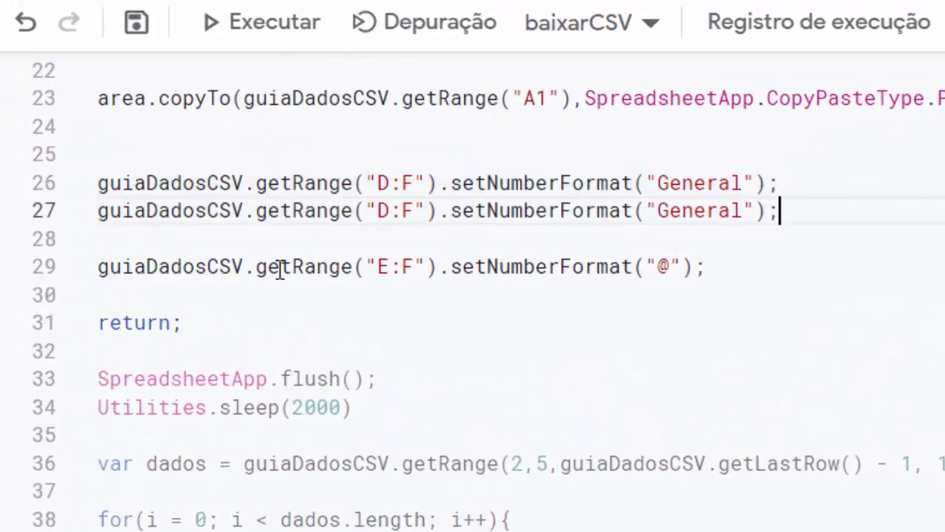
left_click(390, 212)
key("BackSpace")
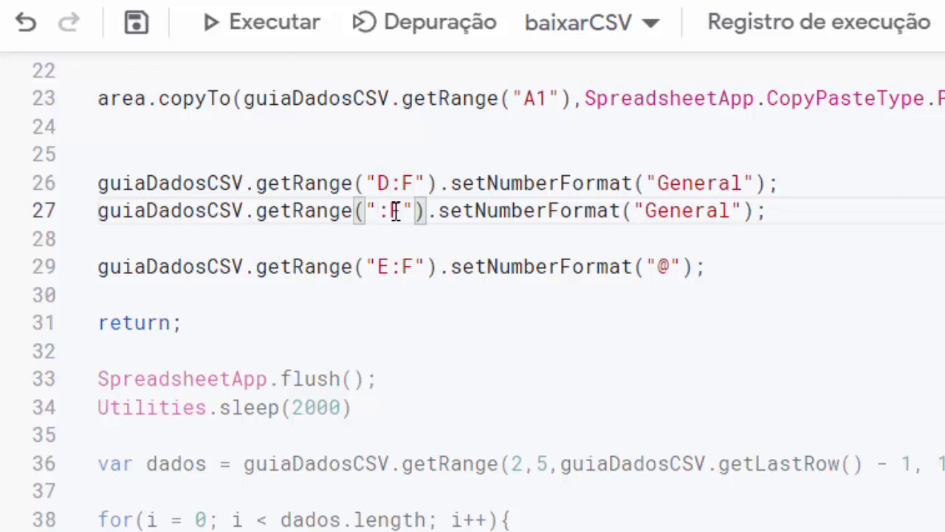
type("A")
left_click(416, 212)
key("BackSpace")
type("A")
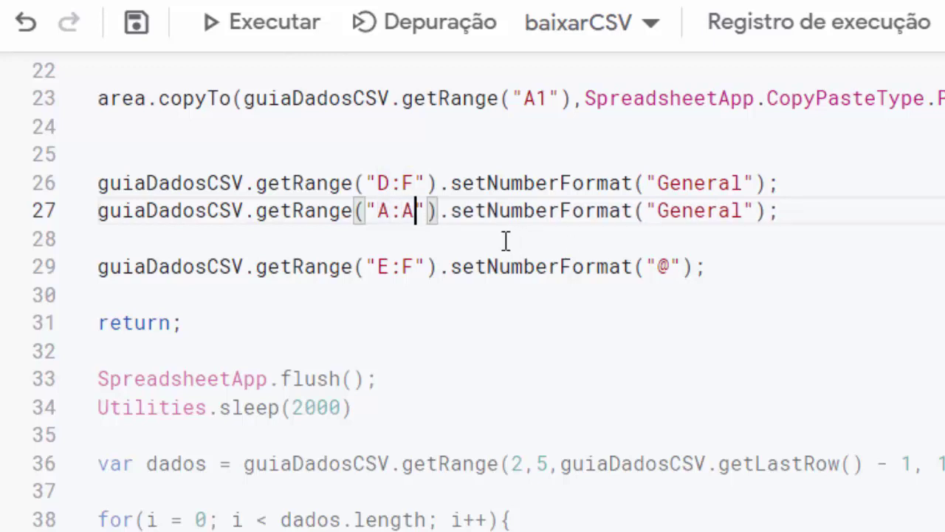
left_click(415, 242)
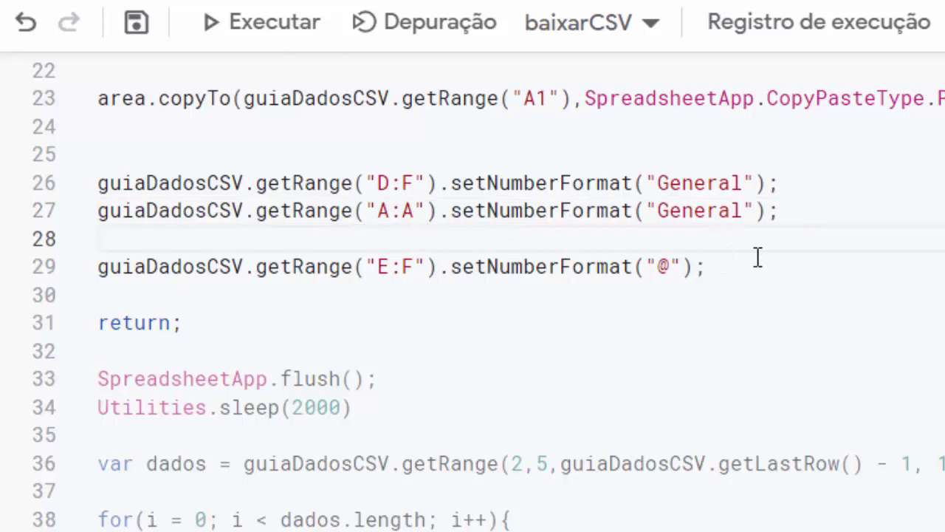
Delete the A:A General line, keep the D:F one, and remove the blank line after copyTo
left_click_drag(803, 212, 158, 151)
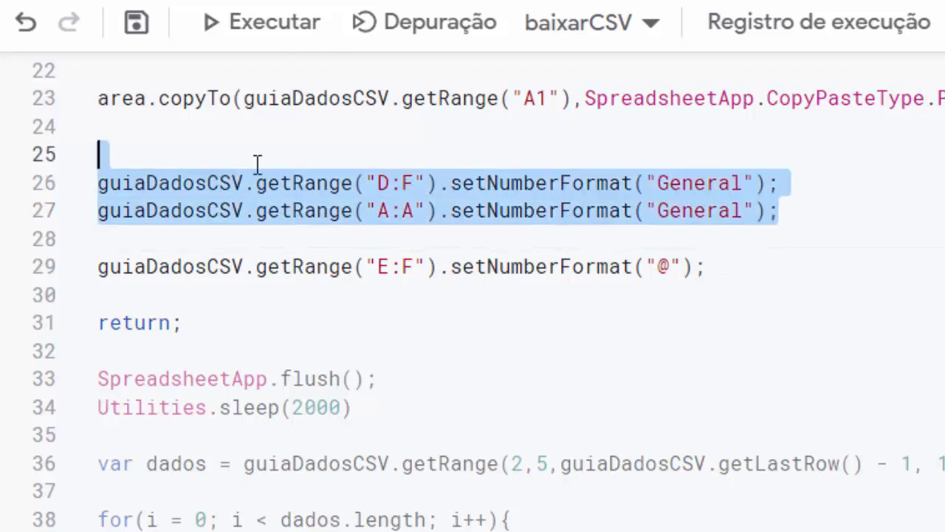
key("Delete")
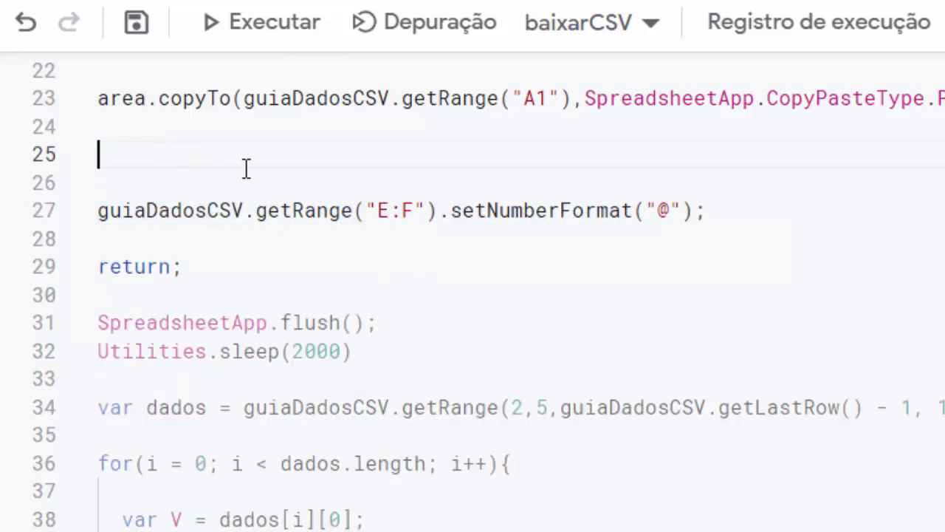
key("ctrl+z")
left_click(211, 238)
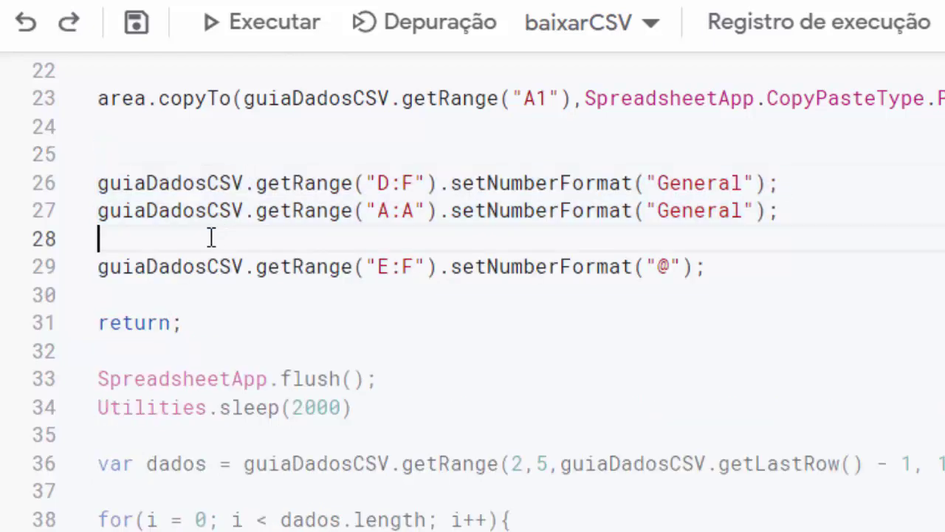
left_click_drag(98, 210, 796, 213)
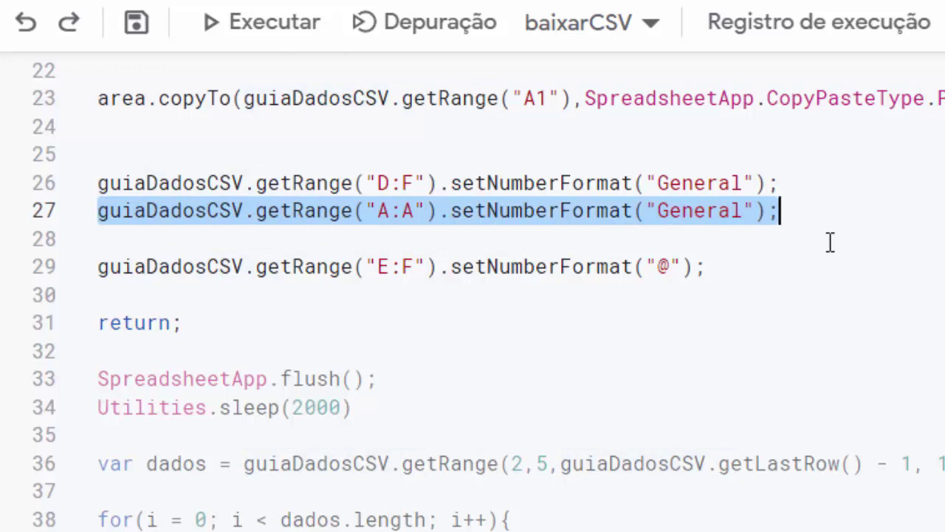
key("Delete")
key("Delete")
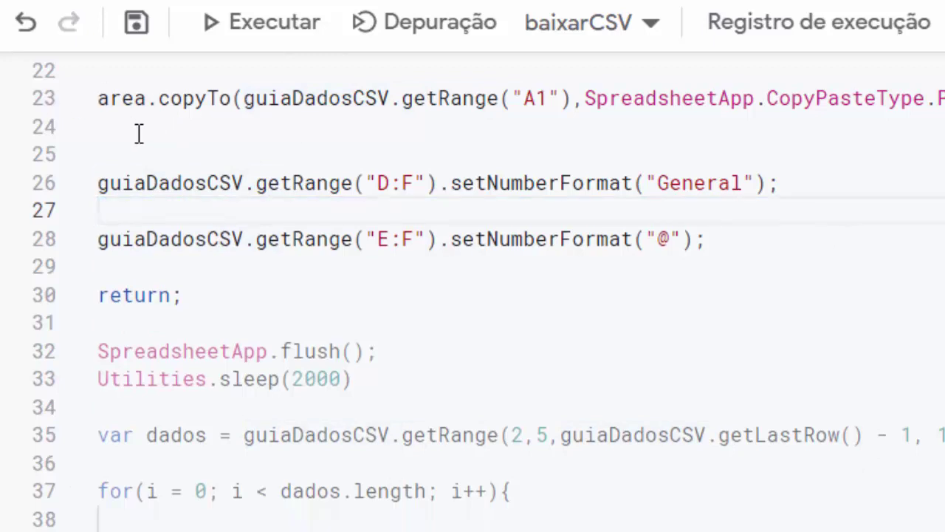
left_click(141, 133)
key("Delete")
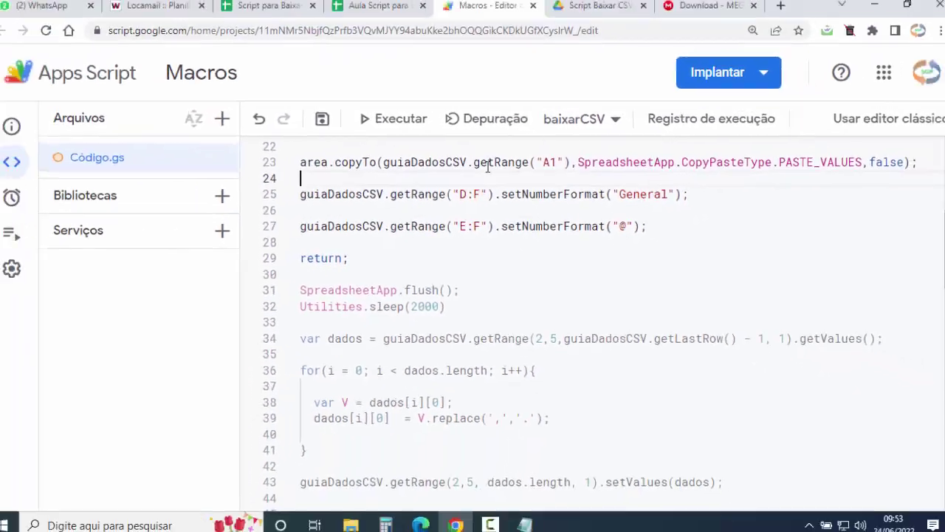
left_click(378, 12)
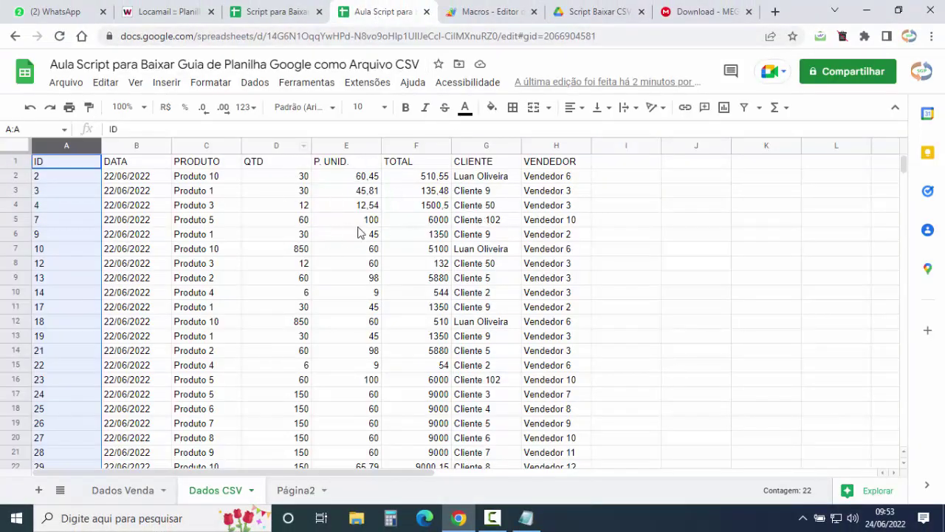
Change the "@" text-format line's range to D:F and join the two setNumberFormat lines
left_click(488, 11)
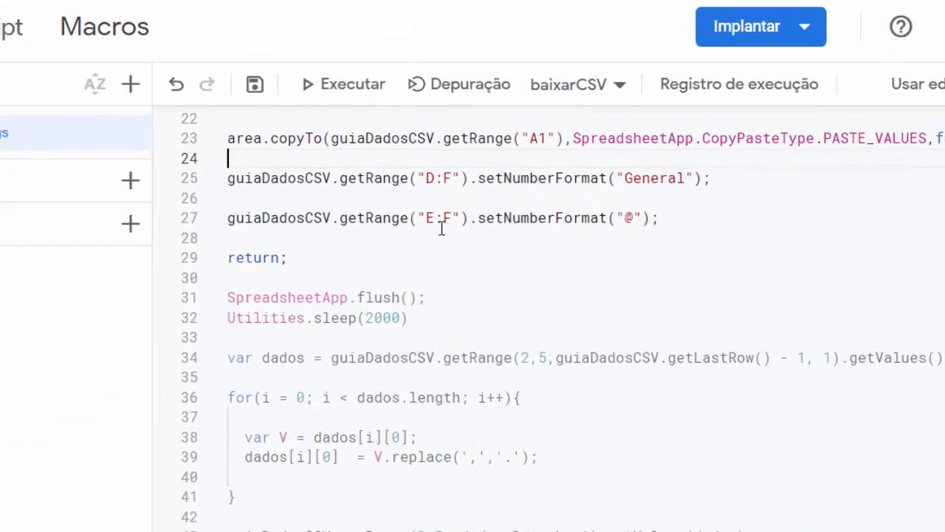
left_click(468, 227)
key("BackSpace")
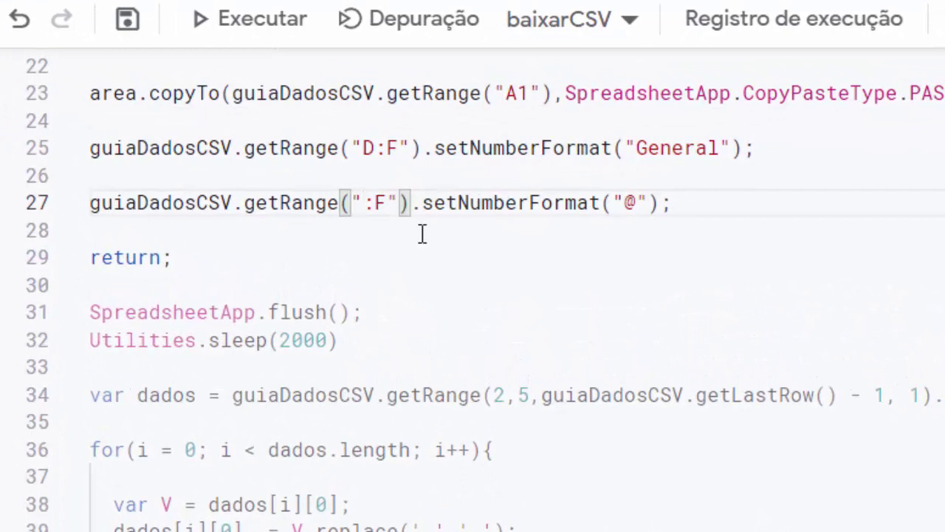
type("D")
left_click(697, 207)
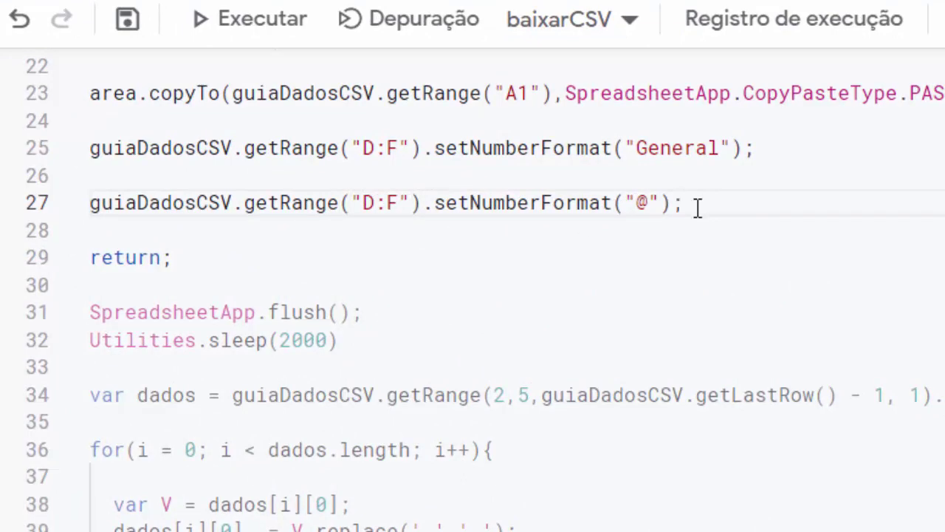
key("Return")
left_click(761, 150)
key("Delete")
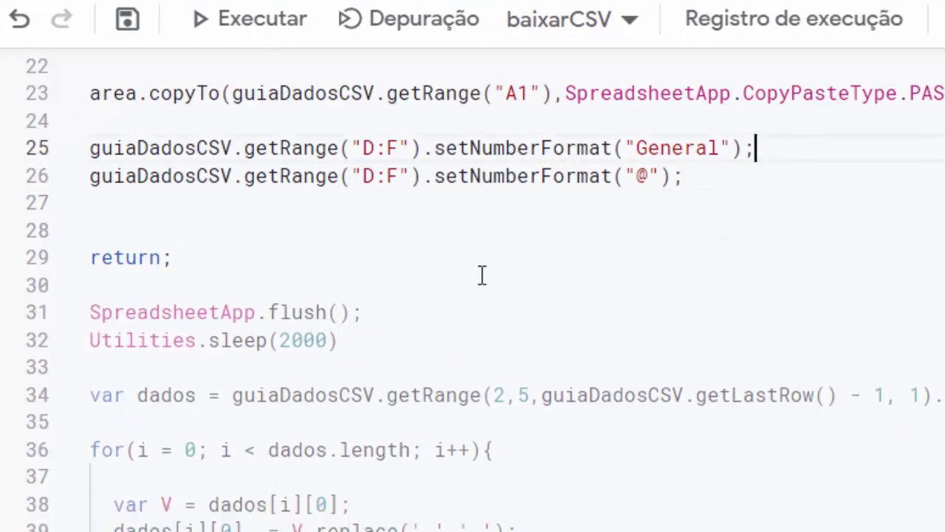
Paste a copy of the text-format line and change its range to A:A
left_click_drag(90, 180, 684, 180)
left_click(109, 219)
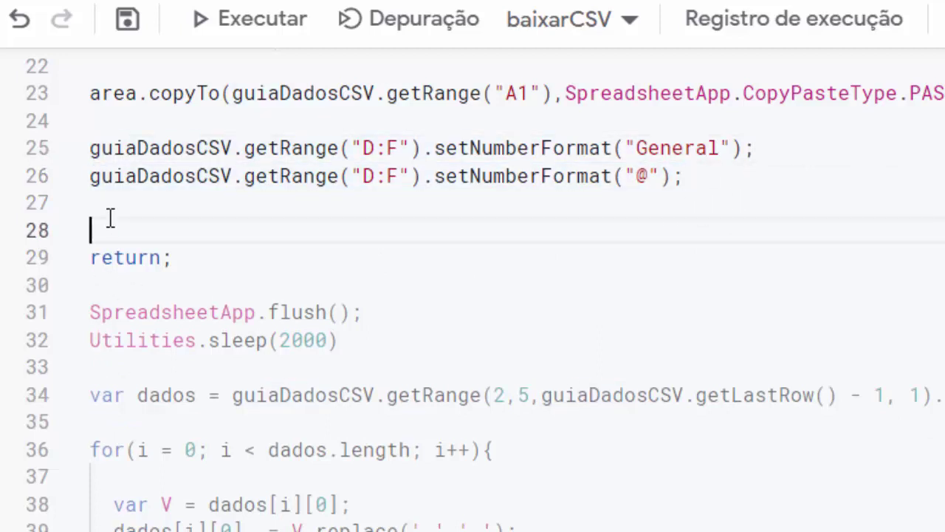
key("ctrl+v")
left_click(373, 230)
key("BackSpace")
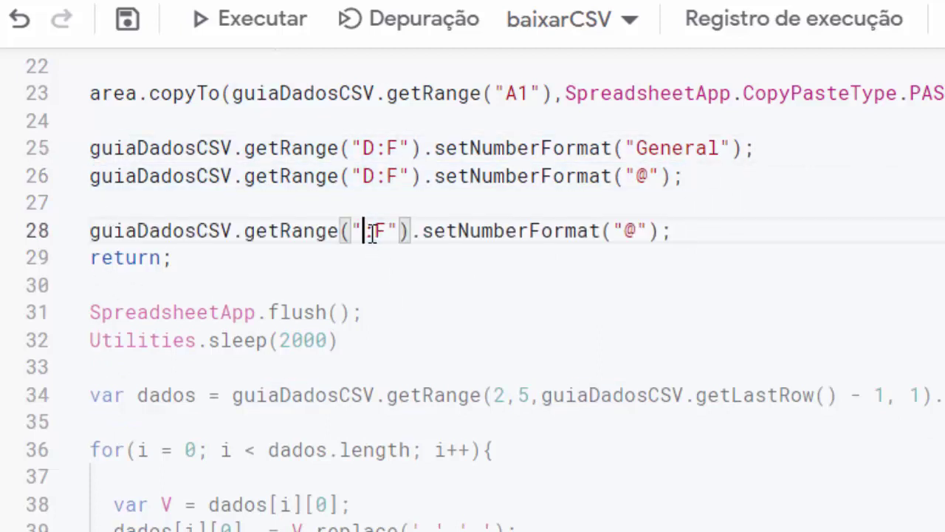
type("a")
key("BackSpace")
type("A")
left_click(399, 229)
key("BackSpace")
type("A")
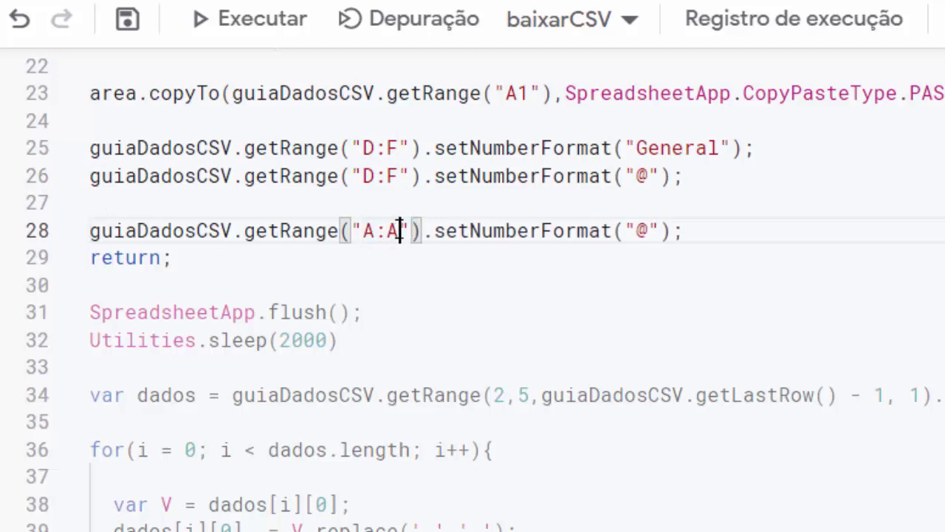
Delete the trial A:A formatting line and the leftover empty line
left_click(616, 260)
left_click_drag(650, 230, 637, 231)
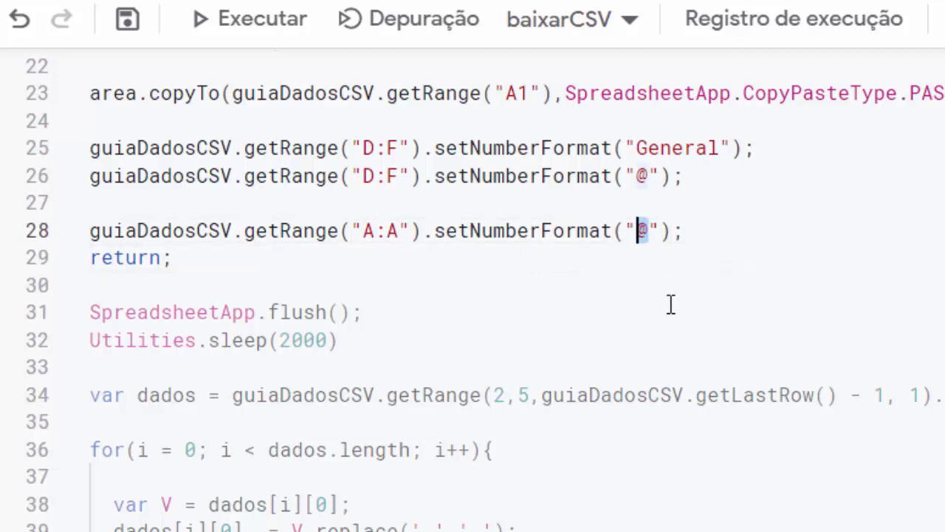
left_click(701, 232)
left_click_drag(422, 230, 87, 232)
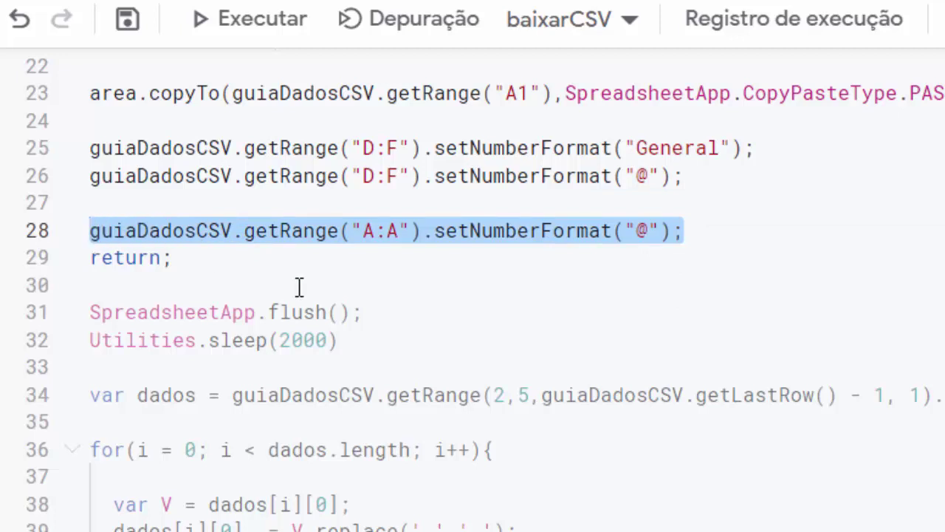
key("Delete")
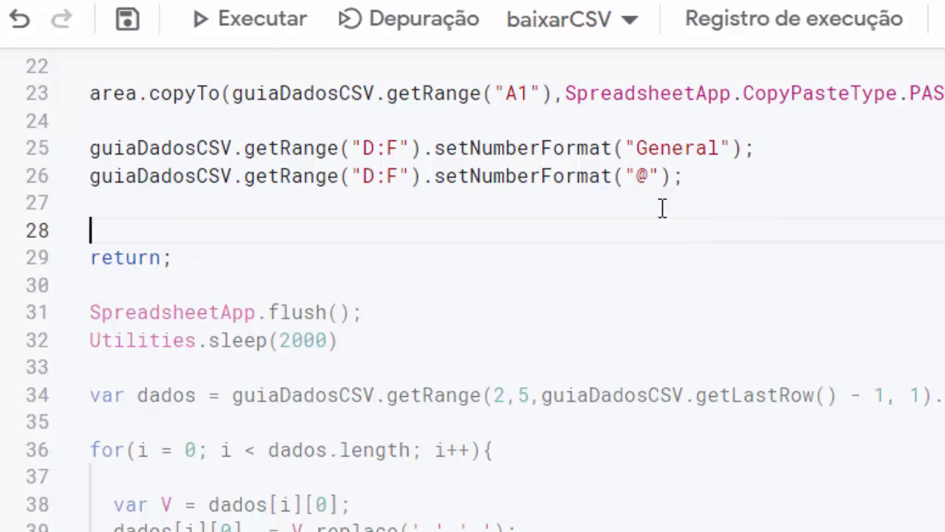
left_click(133, 203)
key("Delete")
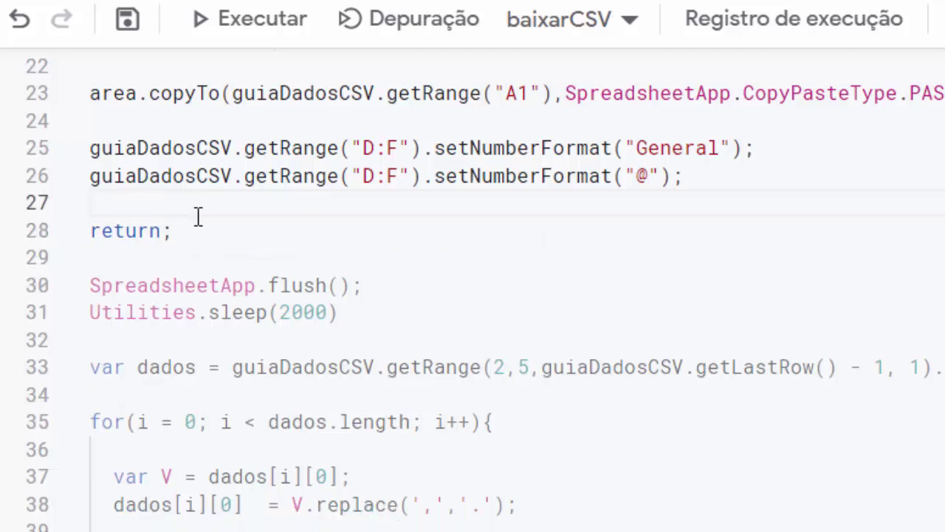
Move return; to just below Utilities.sleep(2000) and remove the blank lines after line 26
left_click_drag(197, 228, 86, 238)
key("ctrl+c")
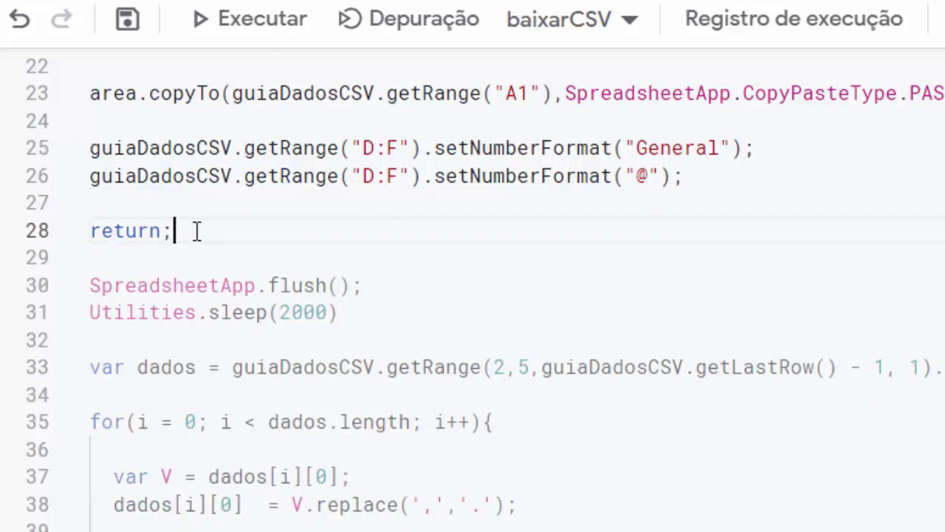
key("Delete")
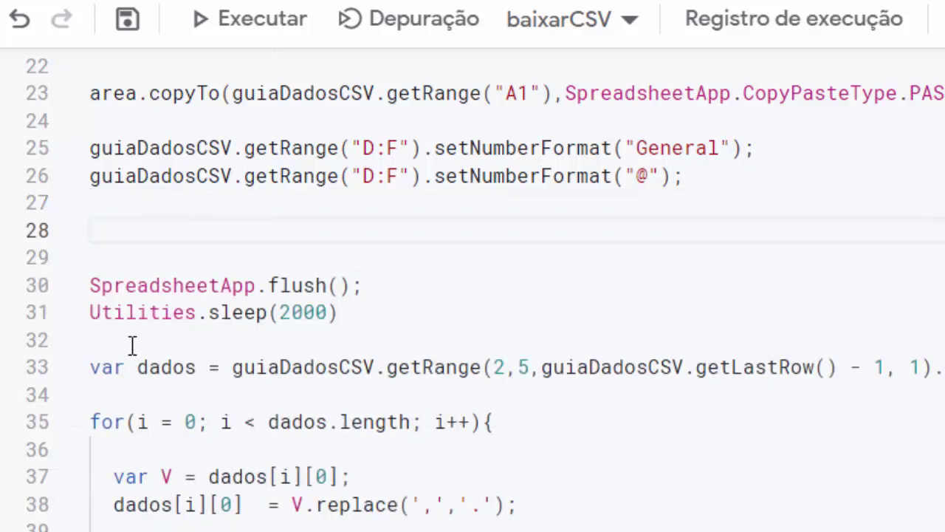
left_click(131, 345)
key("Return")
key("ctrl+v")
key("Return")
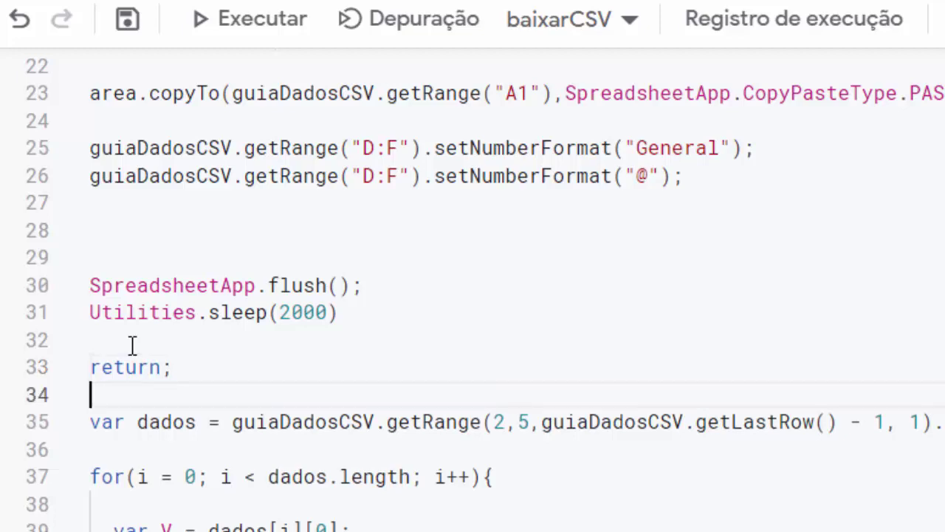
left_click(688, 177)
key("Delete")
key("Delete")
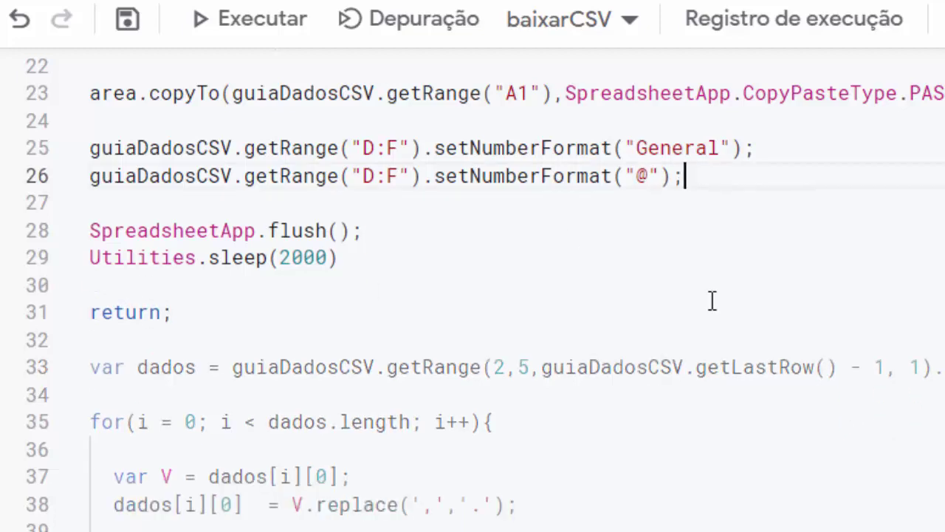
Save the project, run baixarCSV, and view the results in the spreadsheet
left_click(127, 22)
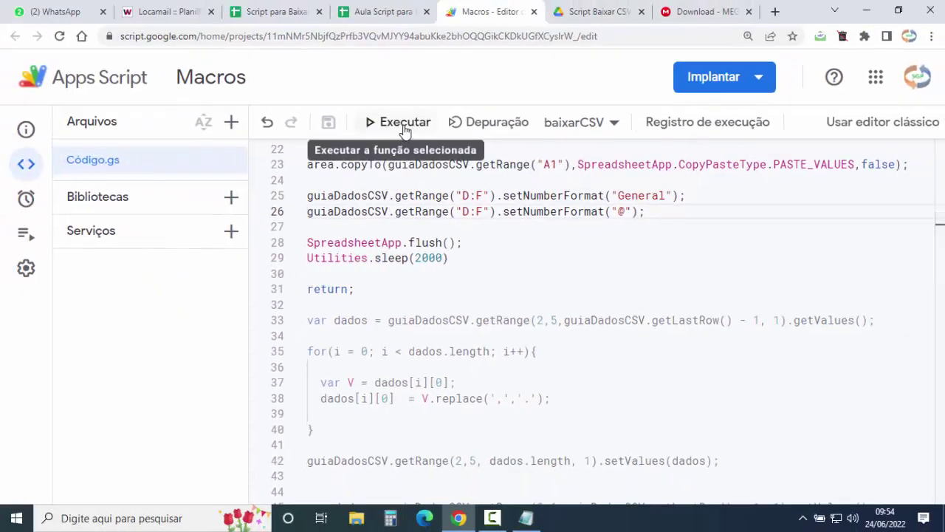
left_click(401, 124)
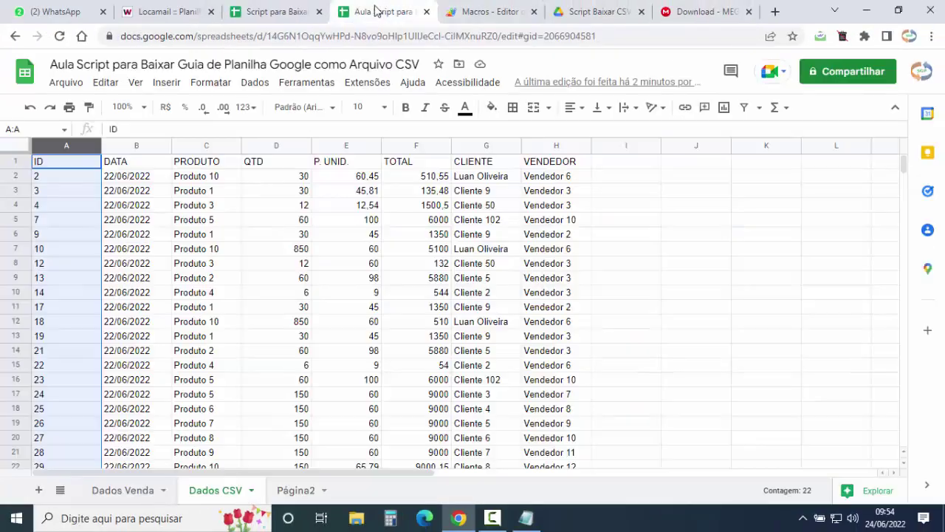
left_click(380, 12)
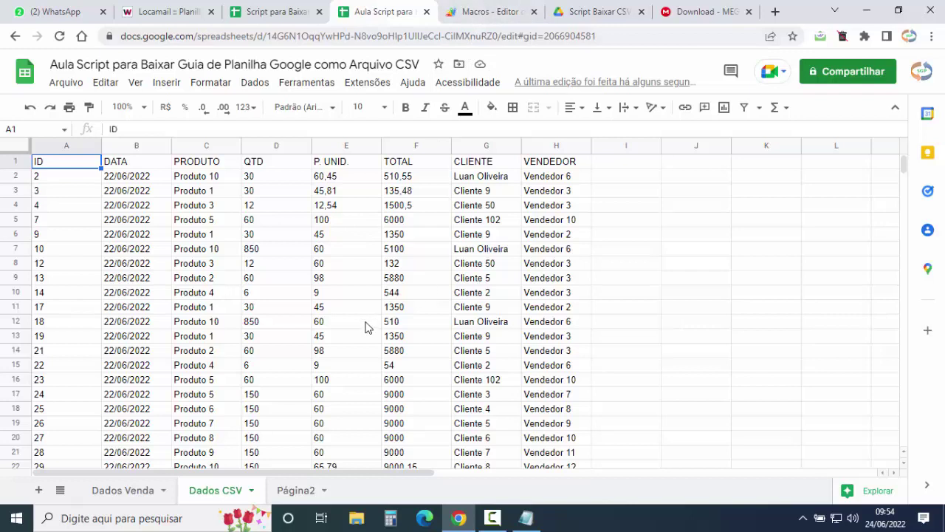
Inspect TOTAL 510,55 in F2 and the TOTAL and P. UNID. columns, then go back to the editor
left_click(409, 180)
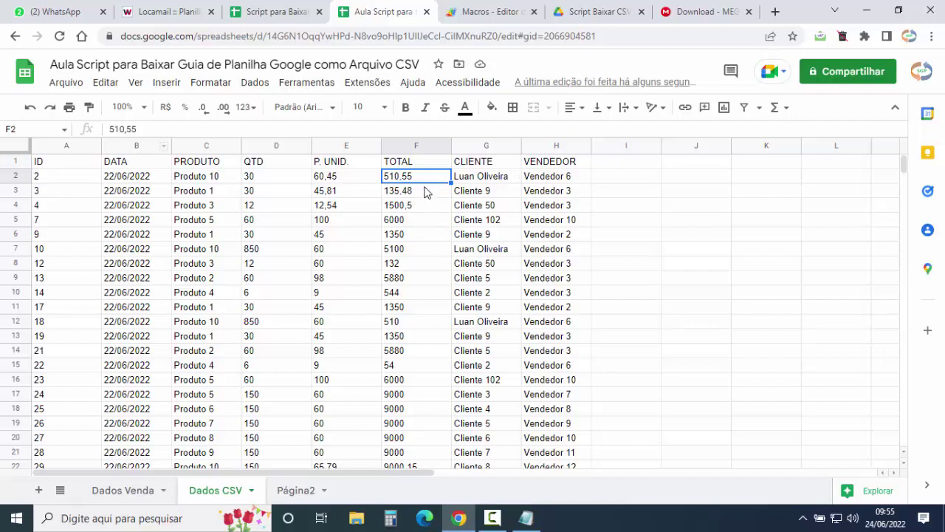
left_click(410, 147)
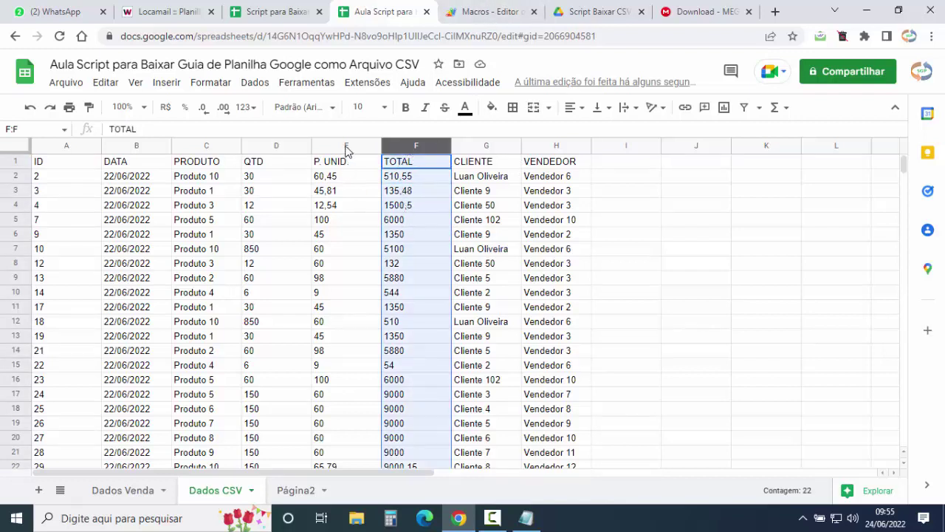
left_click(345, 146)
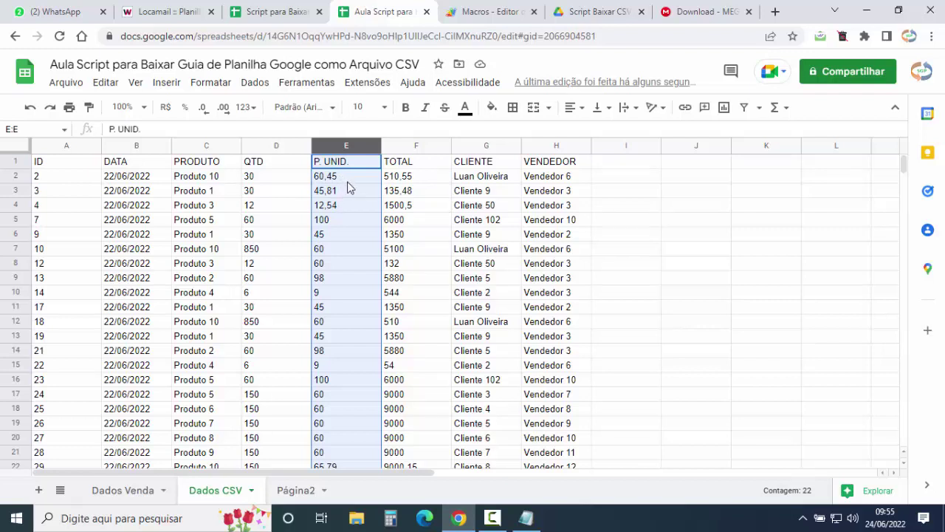
left_click(476, 12)
Close the execution log and delete the return; that follows the pause
left_click(925, 246)
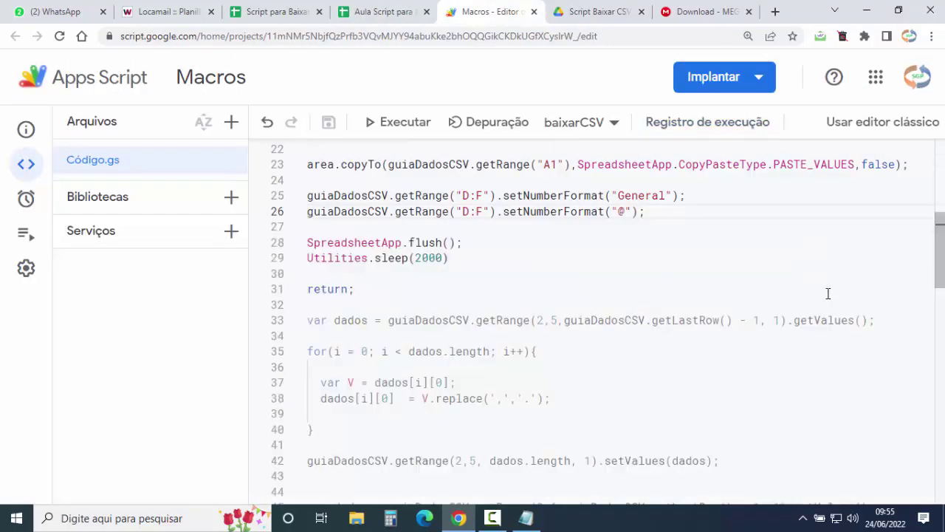
scroll(501, 323, "down", 1)
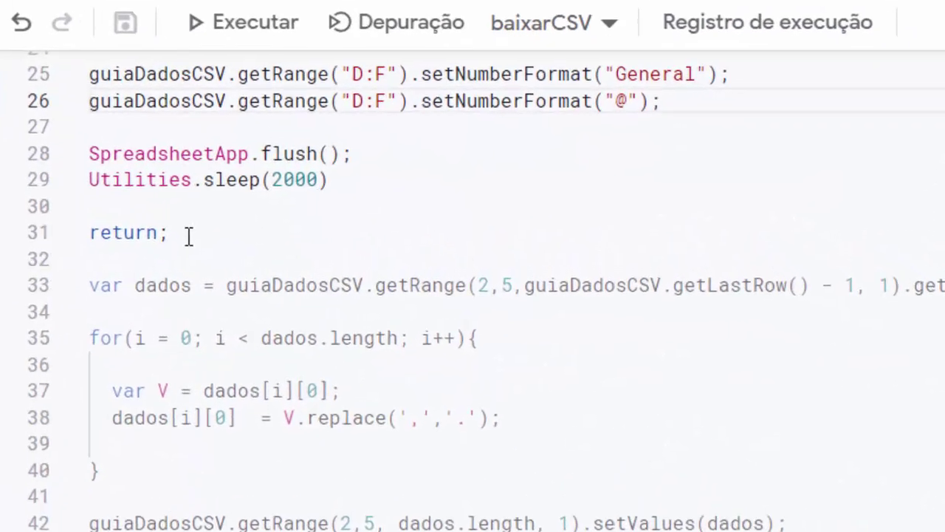
left_click_drag(355, 246, 306, 248)
key("BackSpace")
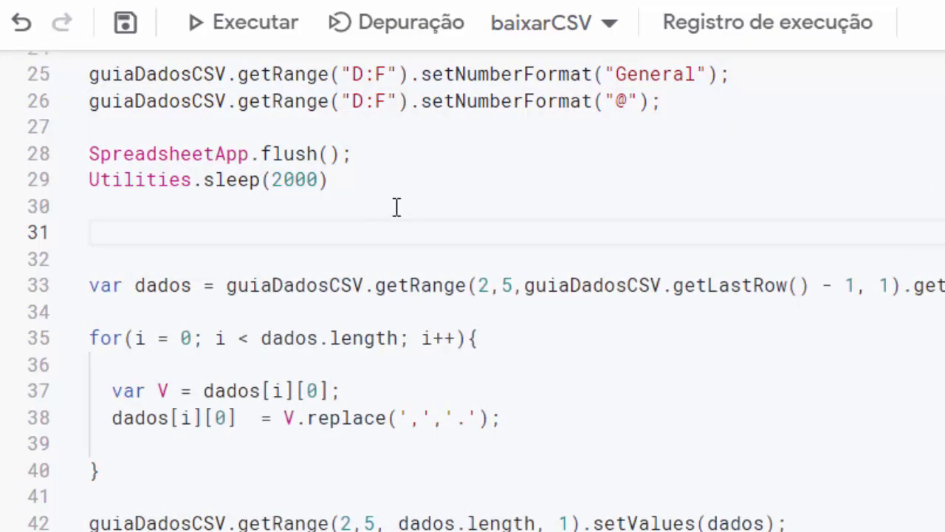
Add return; after the first comma-to-dot loop on line 44 and remove the blank lines below the pause
scroll(403, 194, "down", 2)
left_click(115, 418)
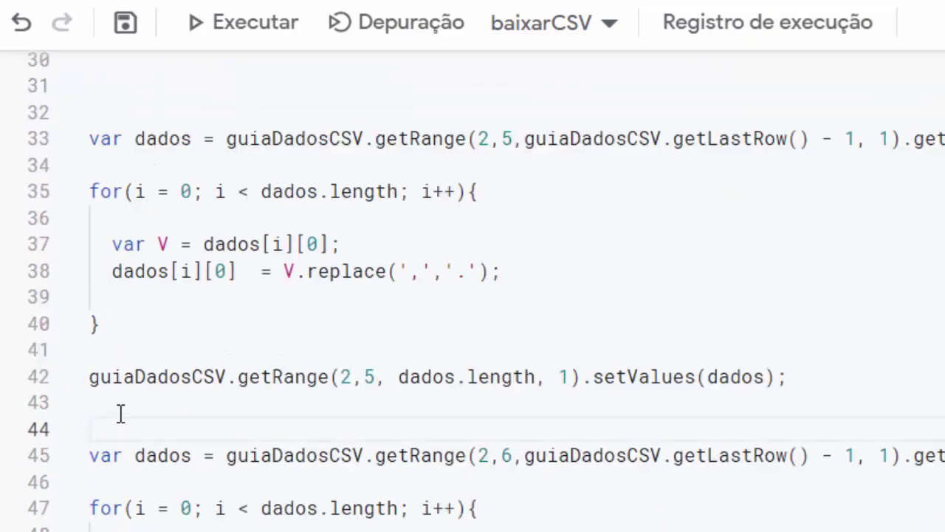
type("return;")
key("Return")
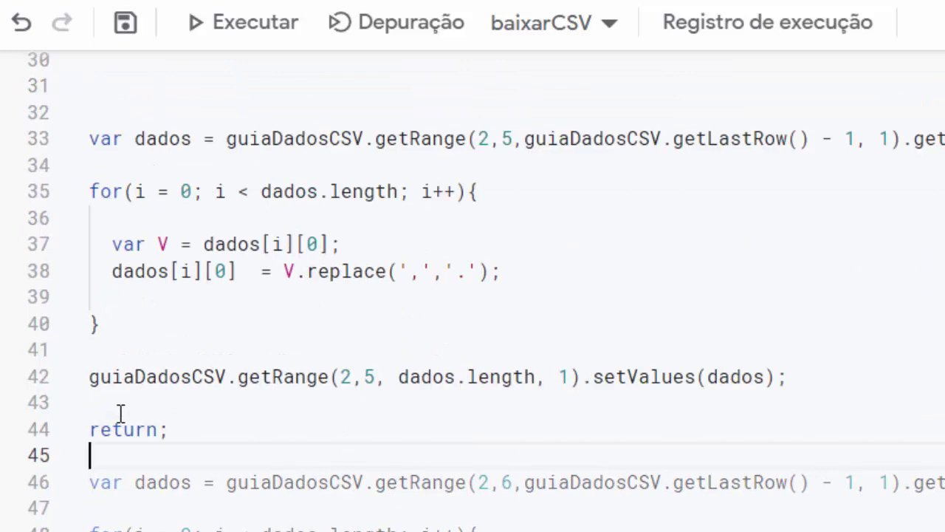
left_click(118, 404)
scroll(231, 421, "up", 2)
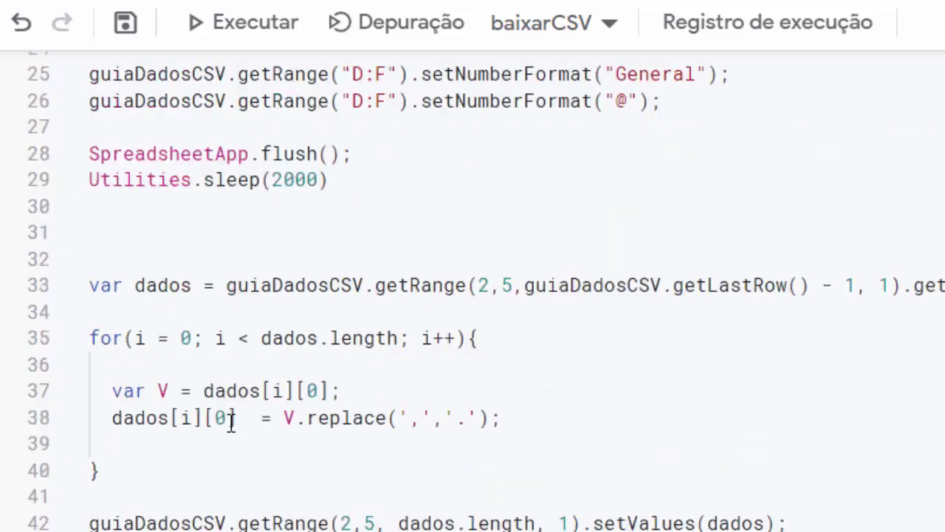
left_click(342, 182)
key("Delete")
key("Delete")
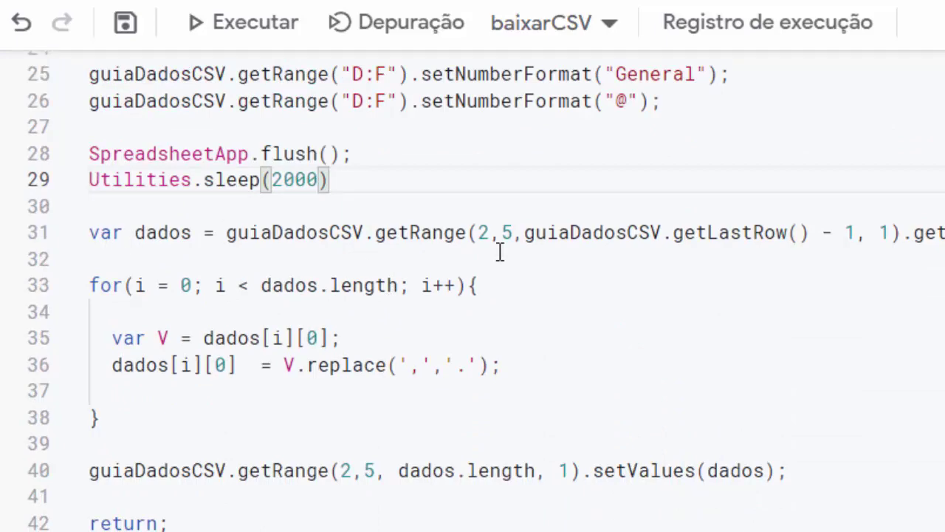
double_click(485, 233)
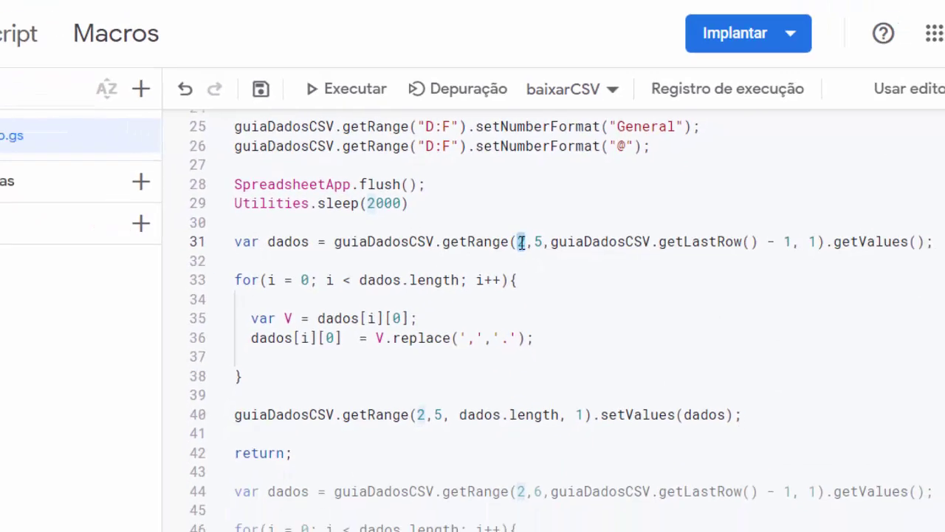
left_click(380, 12)
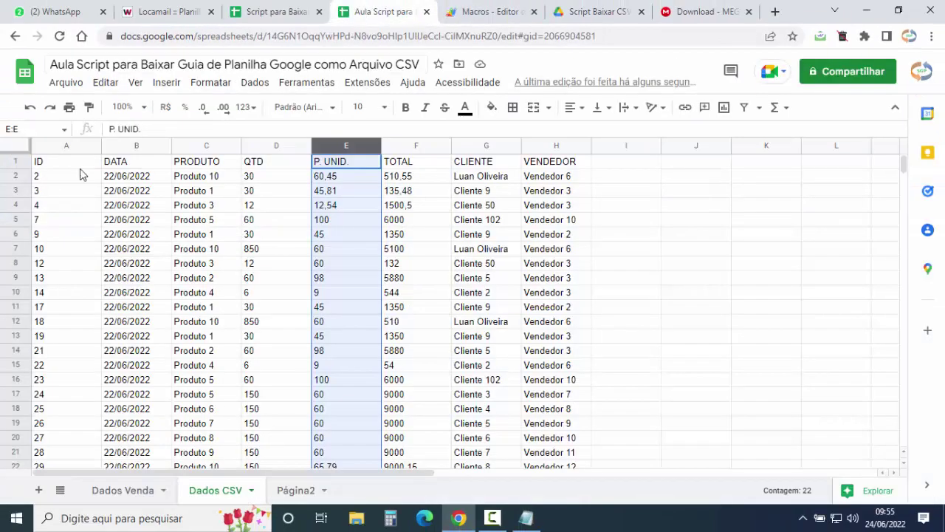
Select row 2, then columns A through D on Dados CSV, confirming QTD sits in column D
left_click(20, 177)
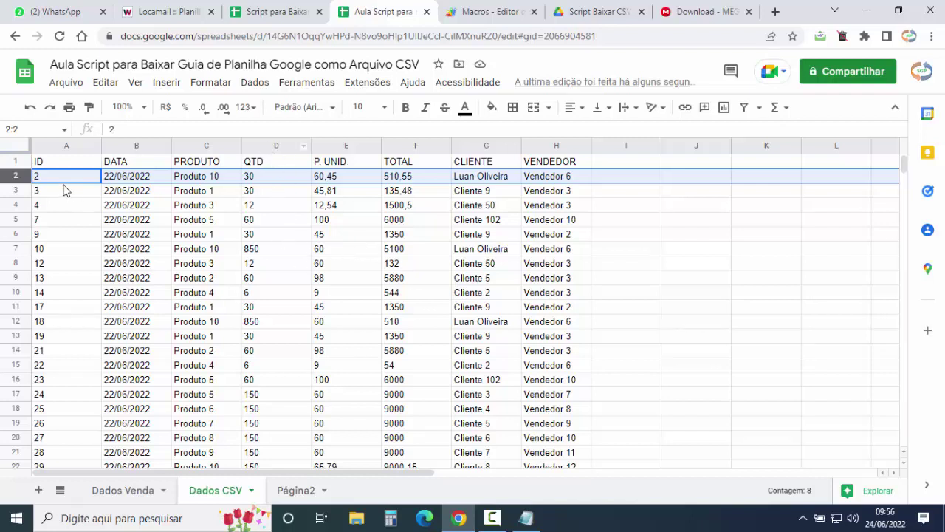
left_click(59, 147)
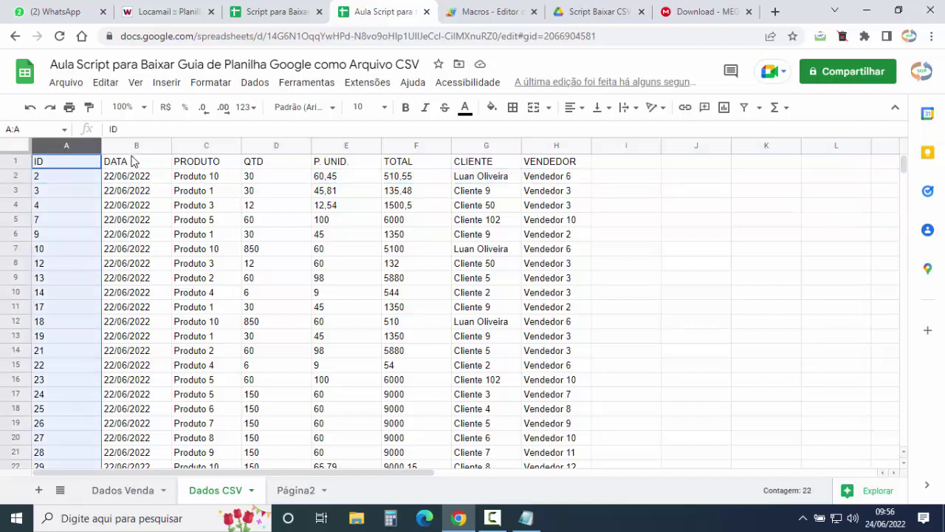
left_click(133, 146)
left_click(193, 146)
left_click(267, 147)
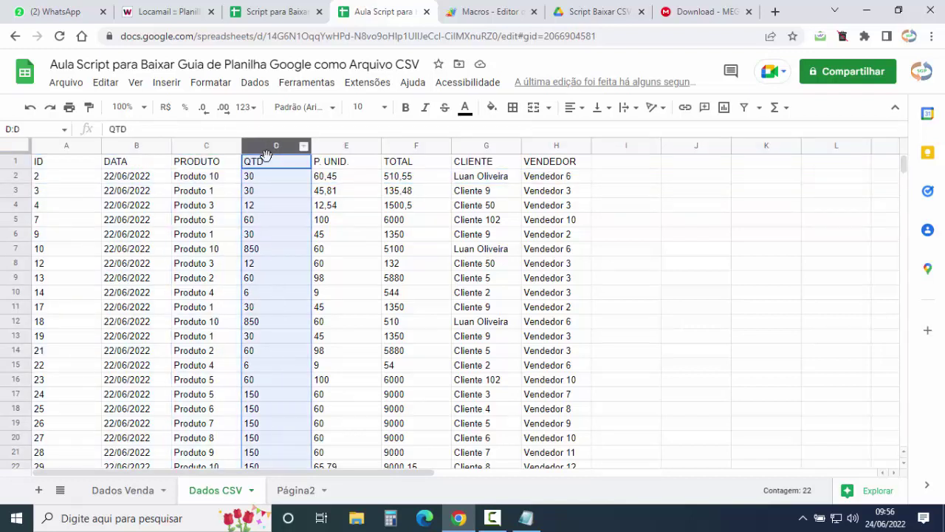
Change the read range on line 31 from getRange(2,5,…) to getRange(2,4,…)
left_click(479, 14)
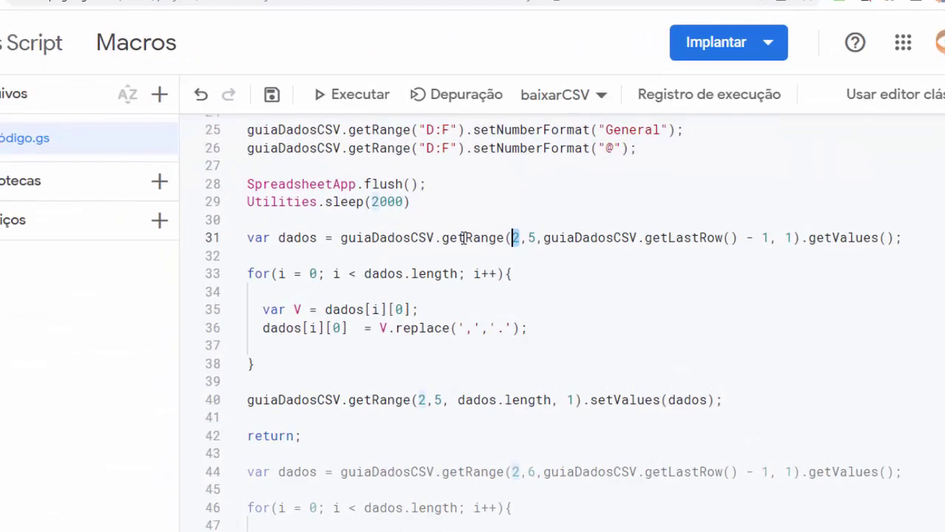
key("Right")
key("Right")
key("Right")
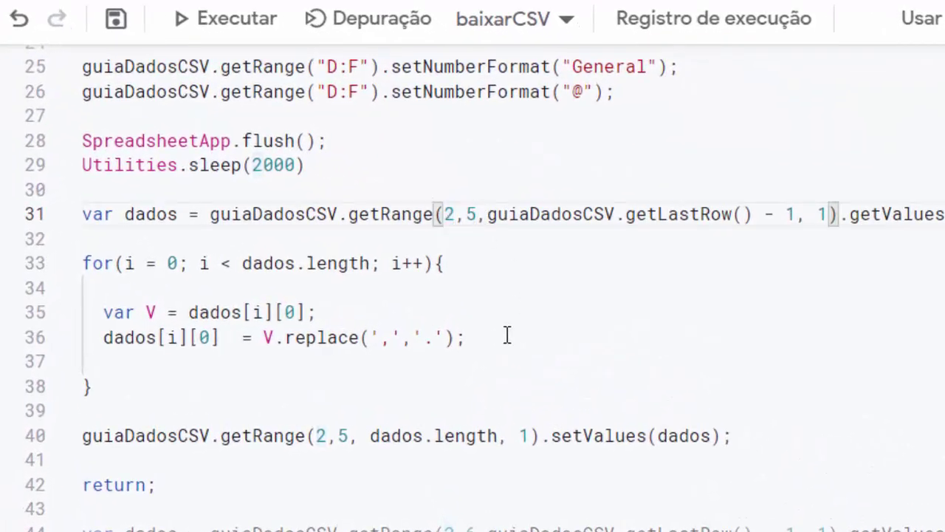
key("BackSpace")
type("4")
left_click(829, 213)
left_click(813, 244)
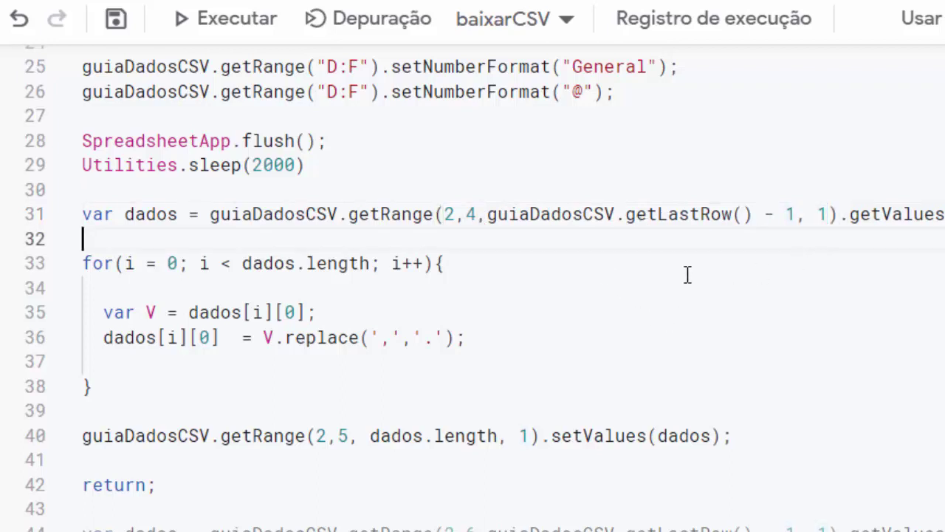
scroll(373, 262, "down", 2)
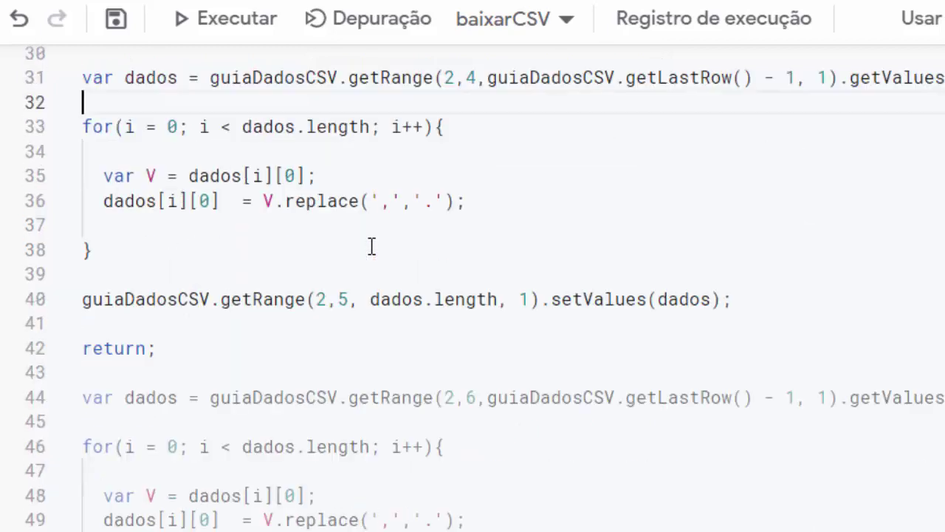
Change the write range on line 40 to column 4 and save the project
left_click_drag(82, 126, 124, 250)
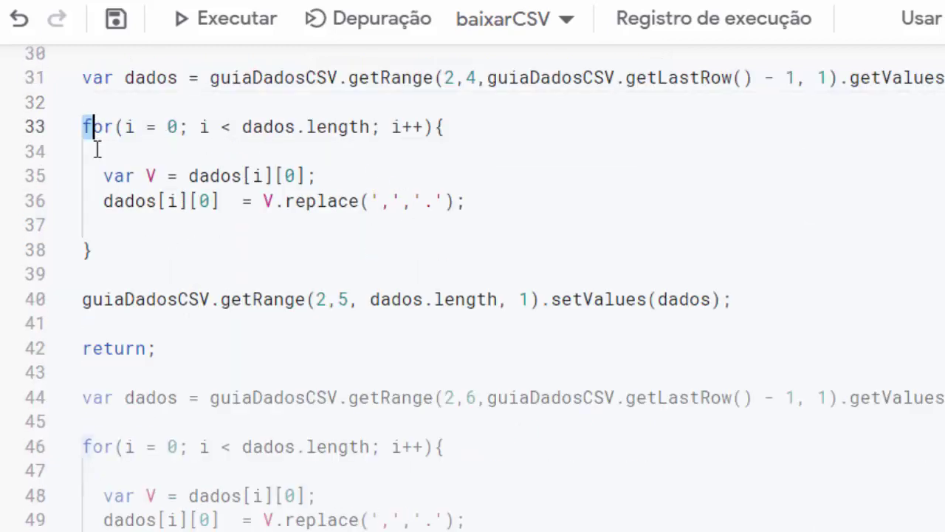
left_click(240, 255)
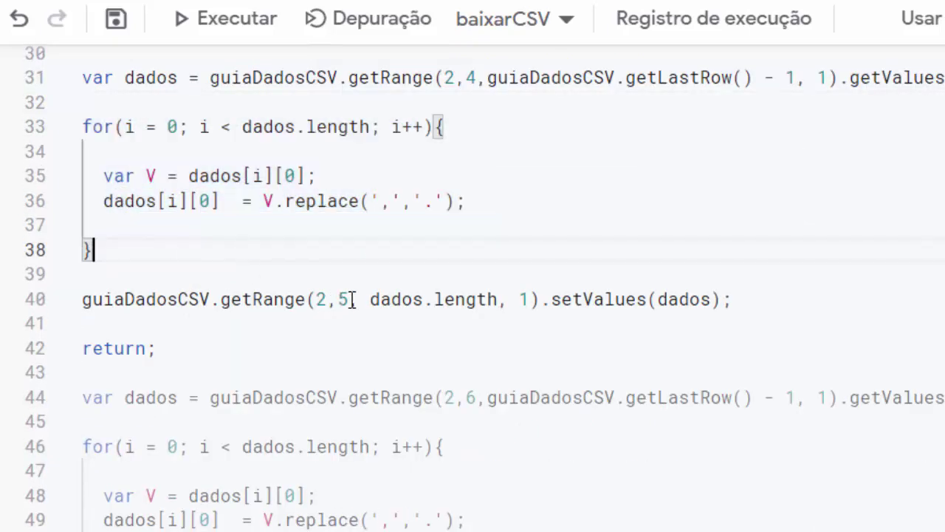
left_click(350, 300)
key("BackSpace")
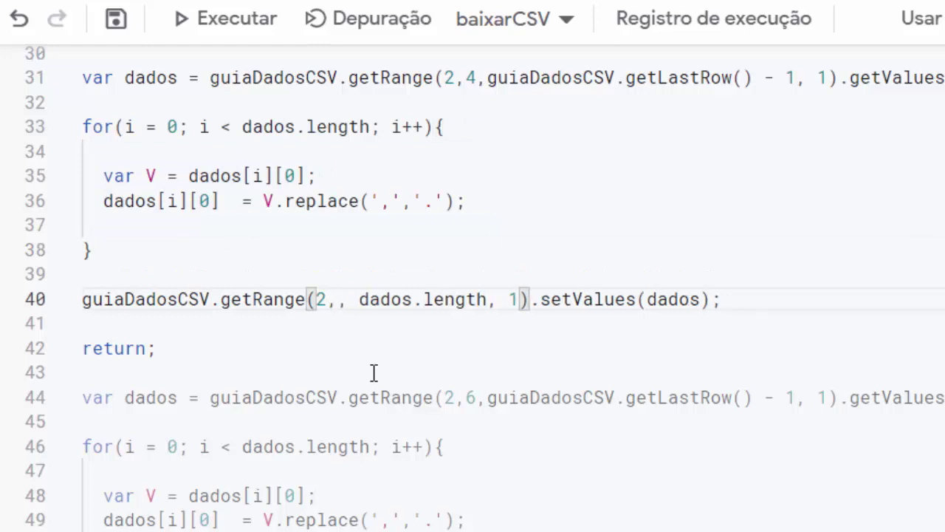
type("4")
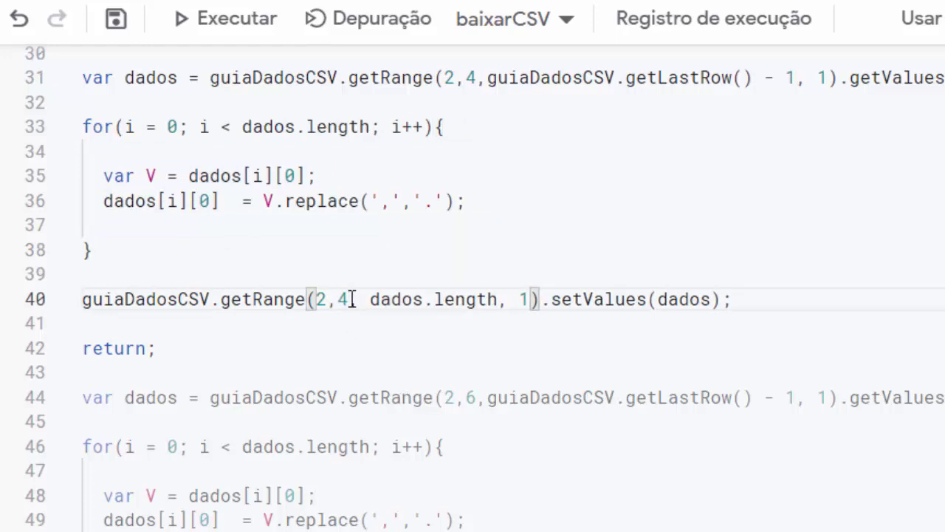
double_click(344, 299)
left_click(343, 342)
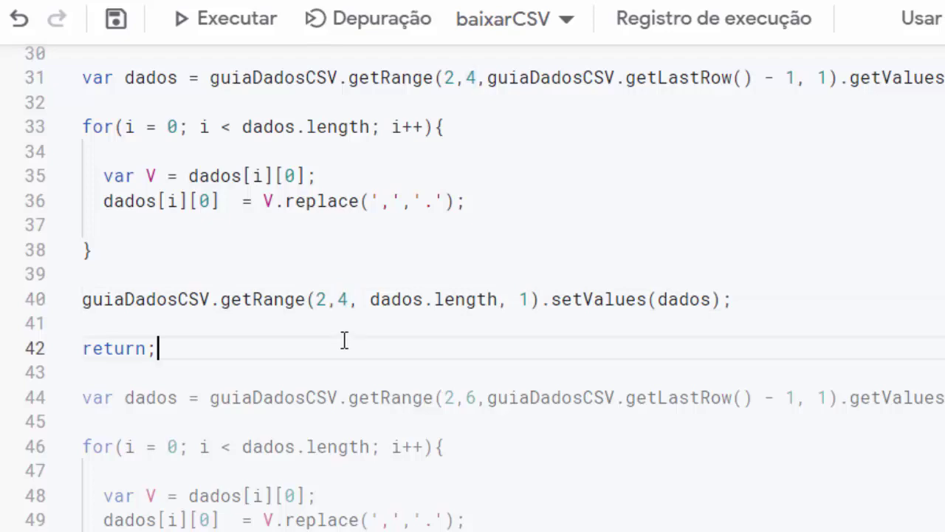
left_click(116, 20)
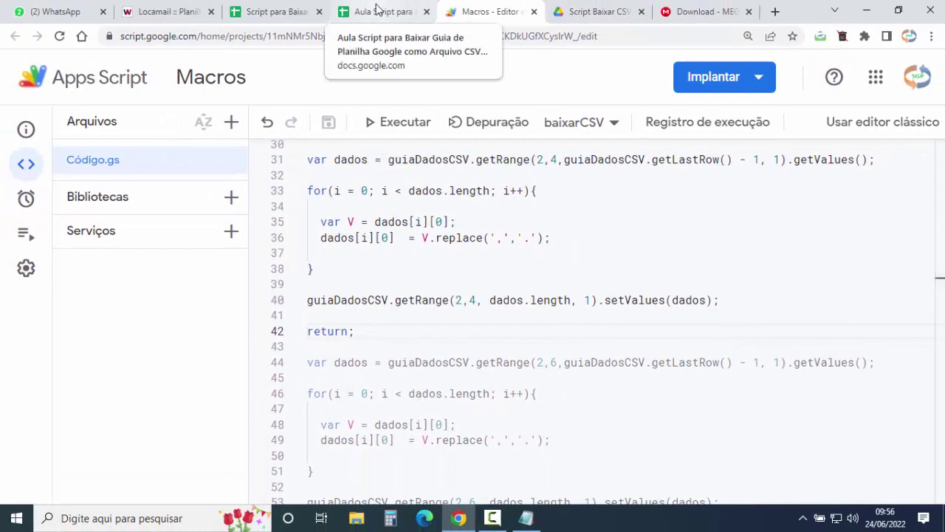
Replace Dados Venda's QTD cell D4 (=10+20) with 30,5
left_click(380, 11)
left_click(260, 178)
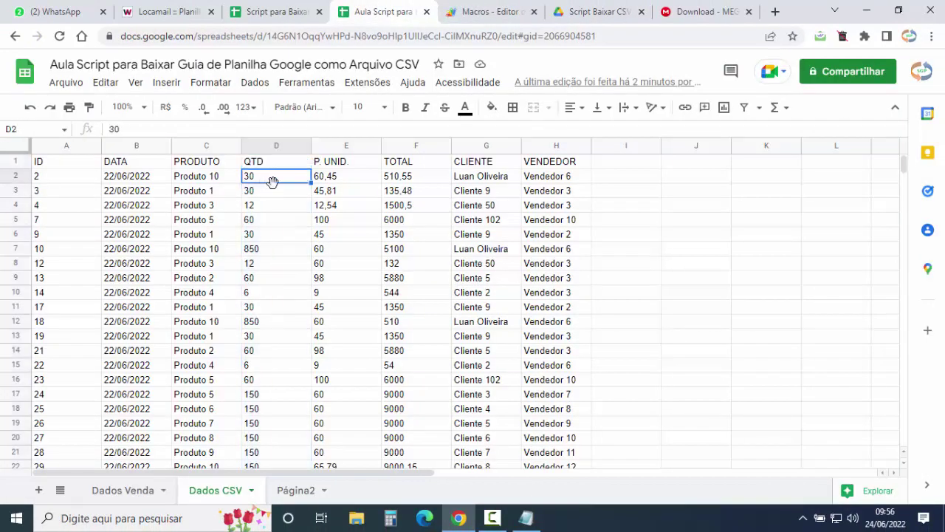
left_click(113, 492)
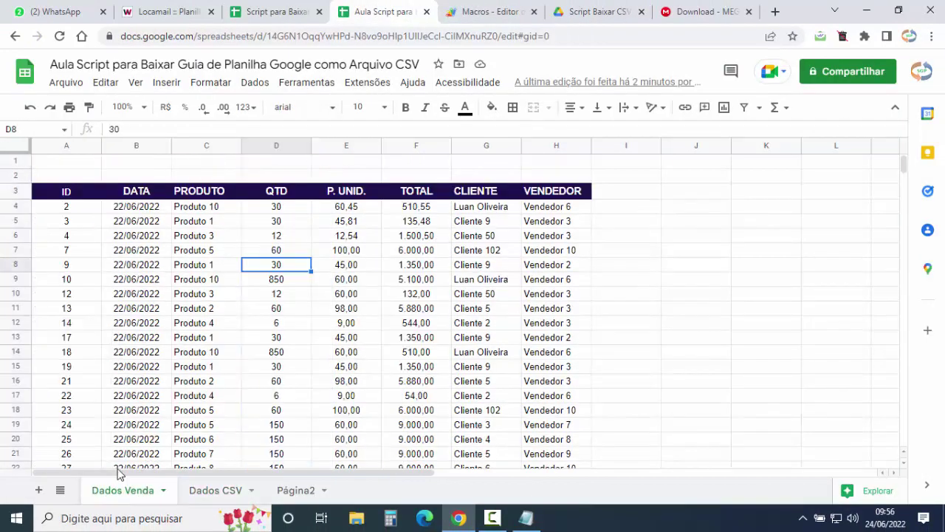
left_click(279, 212)
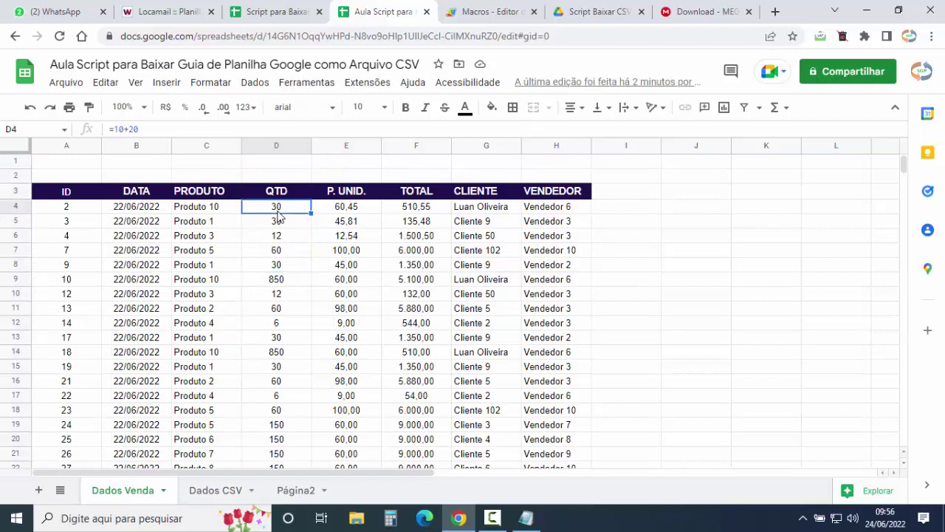
type("30,5")
key("Return")
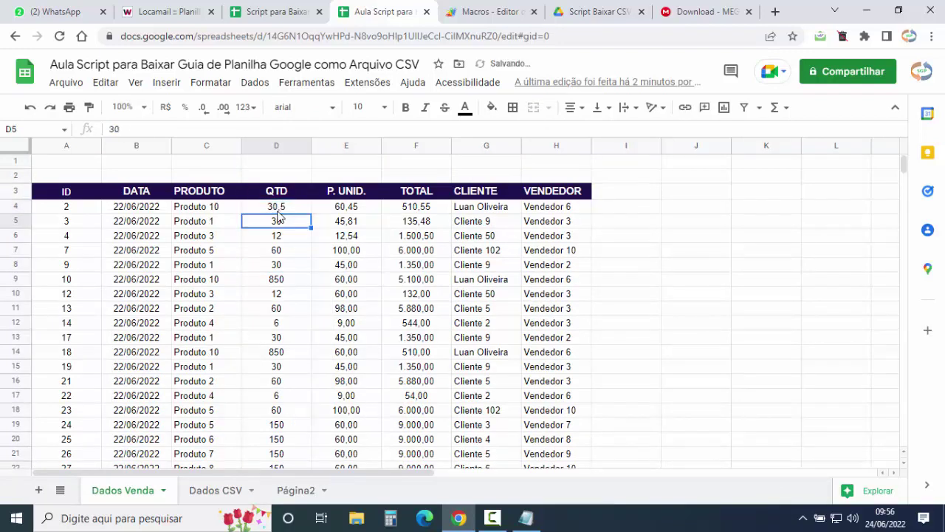
left_click(290, 210)
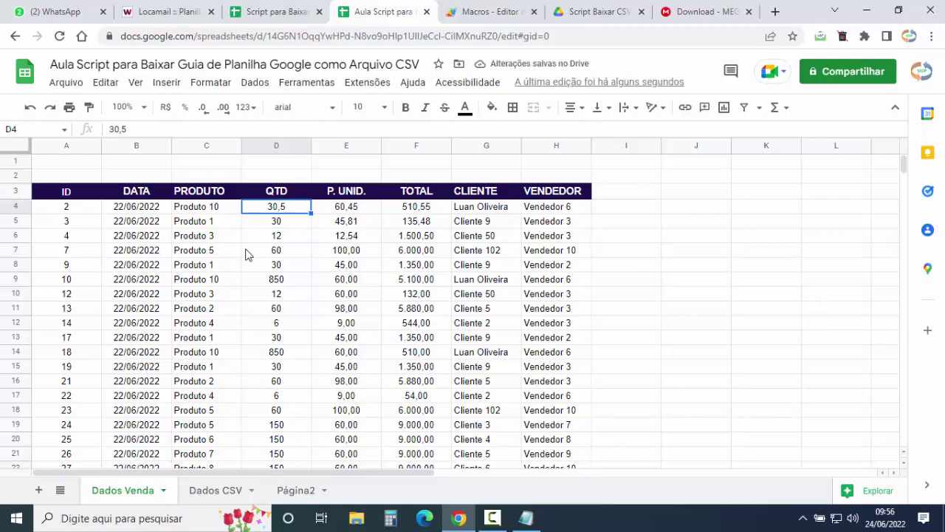
left_click(214, 491)
left_click(477, 12)
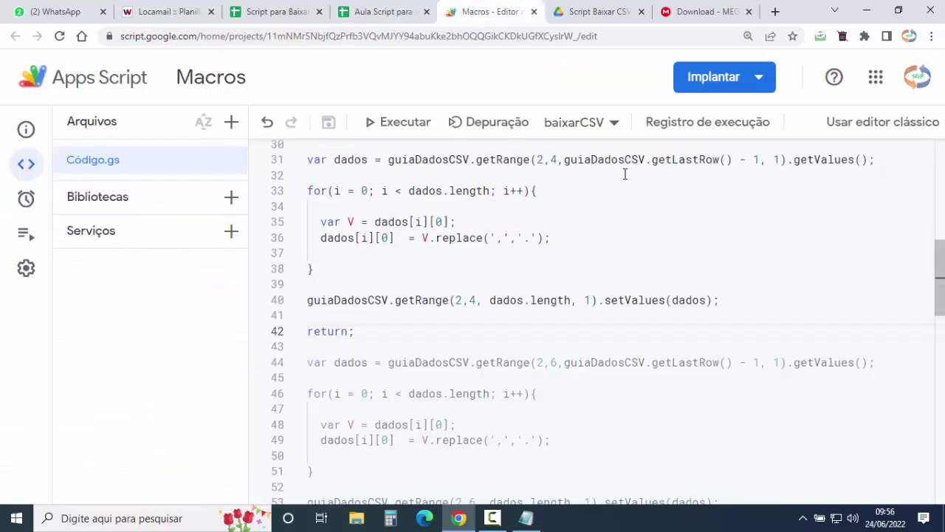
Run baixarCSV and view the regenerated Dados CSV sheet
left_click(408, 124)
left_click(366, 11)
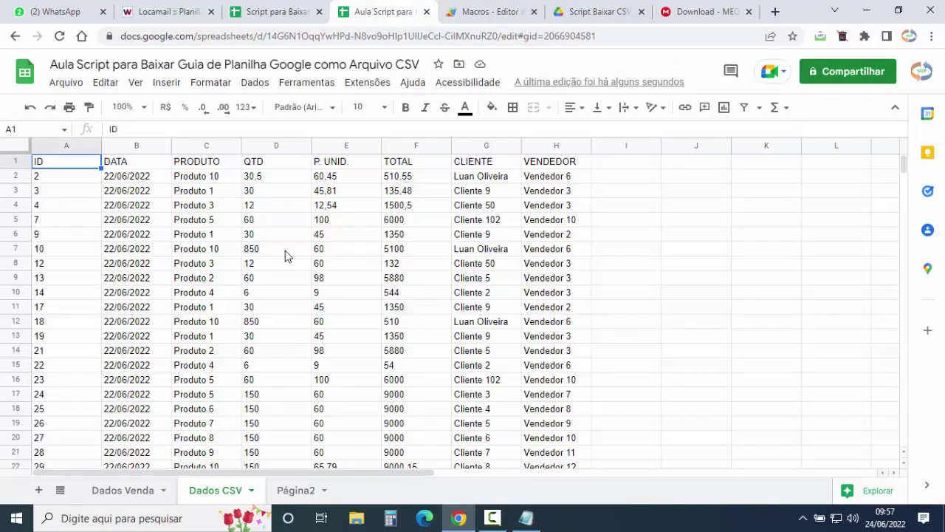
Inspect Dados CSV cells D2 and D5, confirming D2 now reads 30.5
left_click(266, 179)
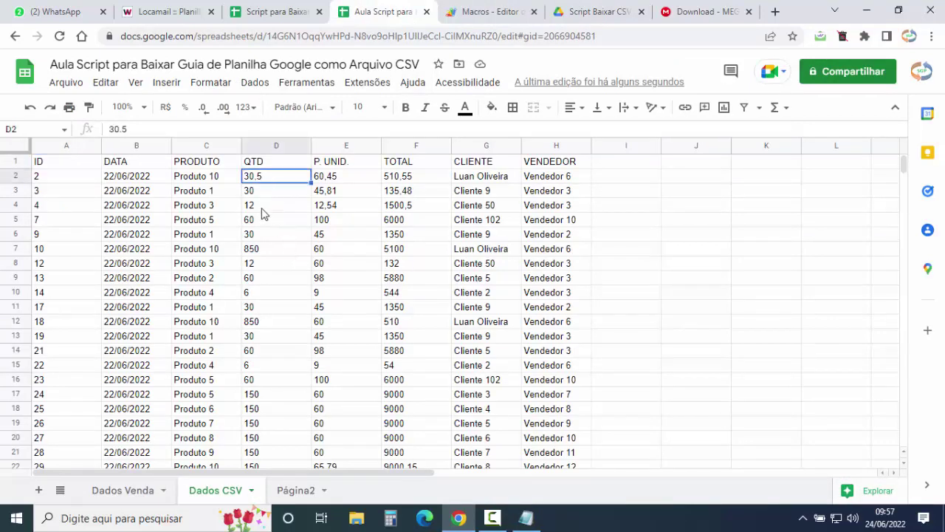
left_click(122, 129)
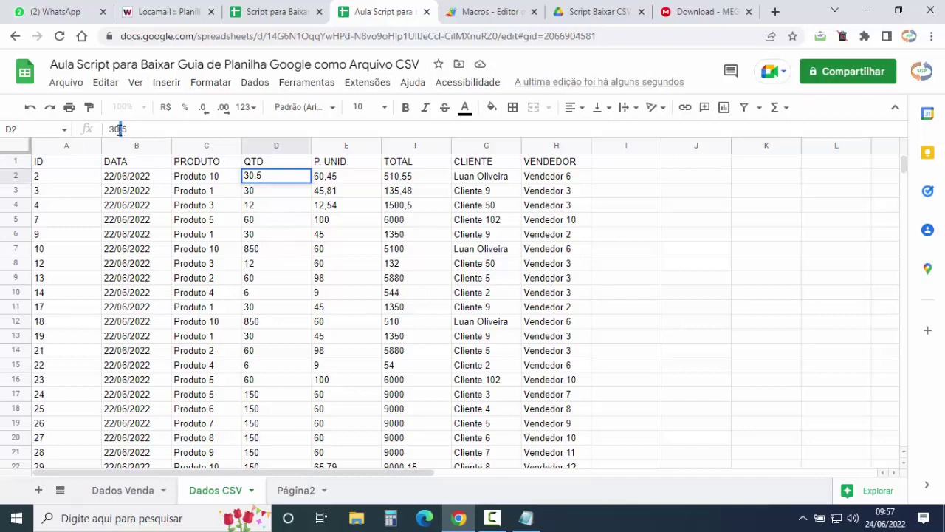
double_click(286, 219)
left_click(274, 237)
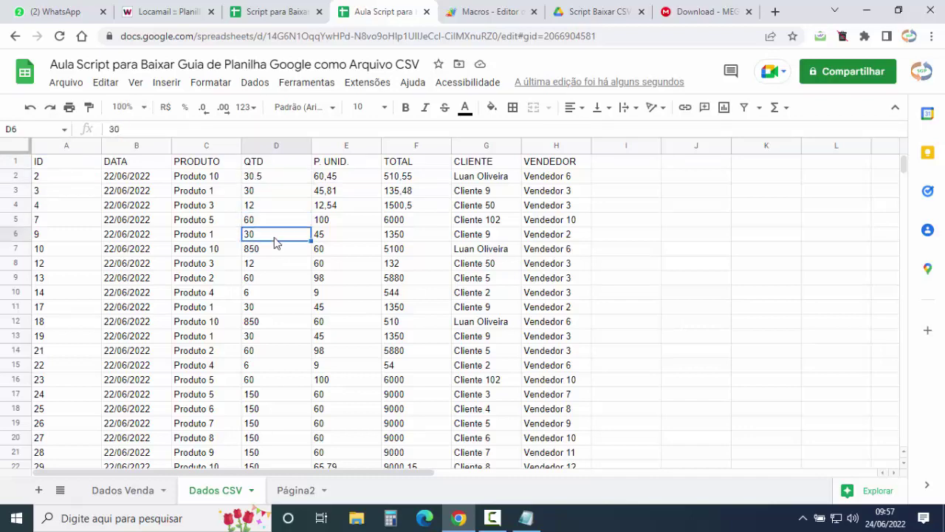
Return to the script editor and close the execution log
left_click(484, 9)
left_click(926, 247)
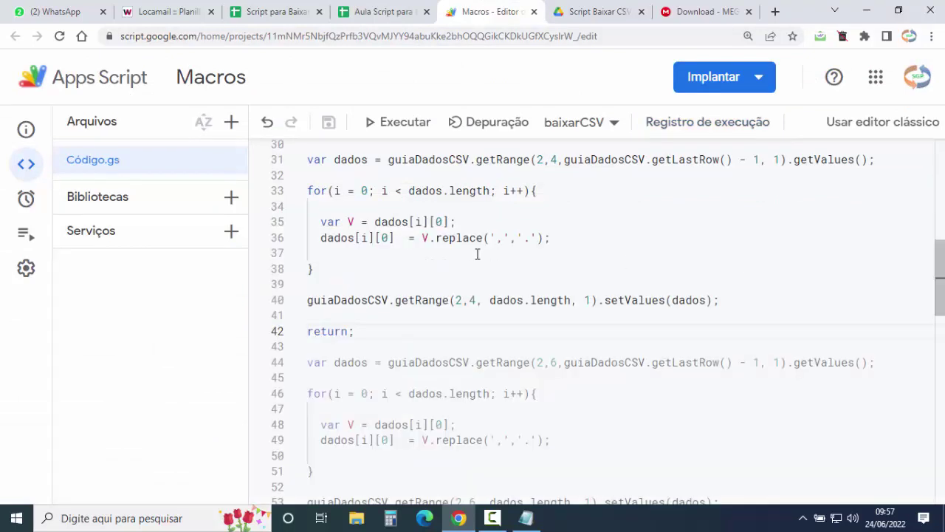
scroll(359, 196, "up", 1)
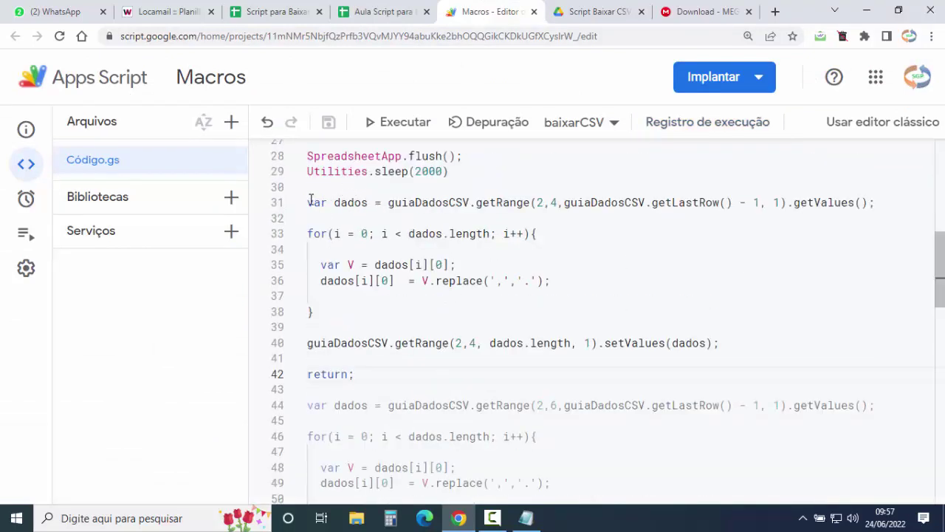
Highlight the QTD conversion code on lines 31–40 and its replace call on line 36
left_click_drag(309, 201, 720, 343)
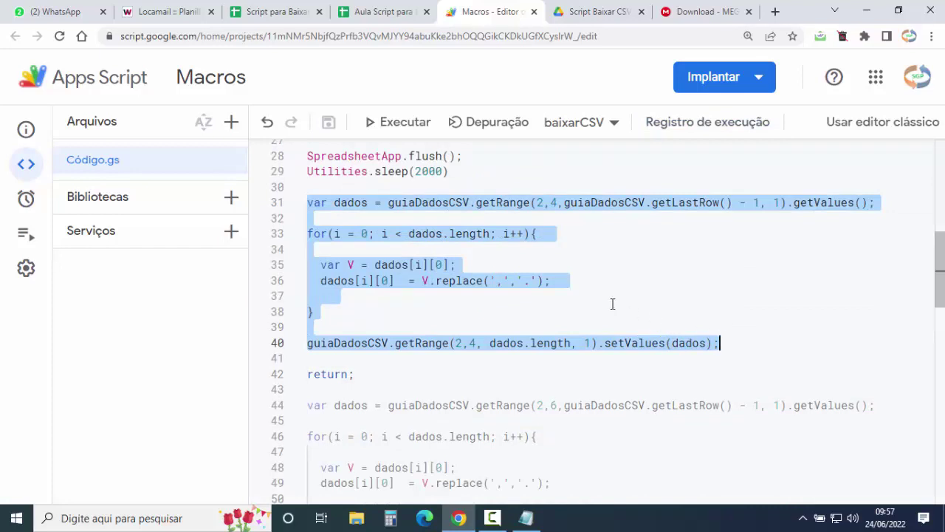
left_click(524, 305)
left_click_drag(422, 281, 565, 280)
left_click(521, 303)
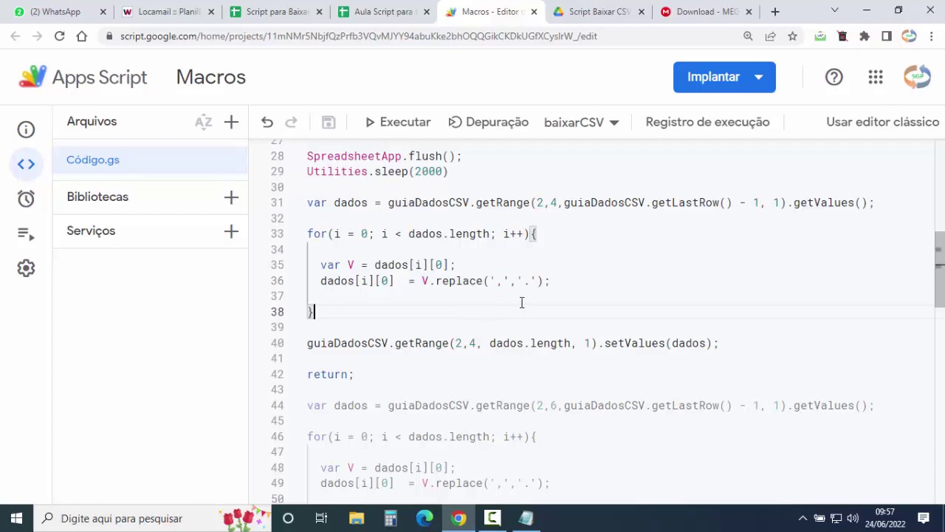
left_click(380, 16)
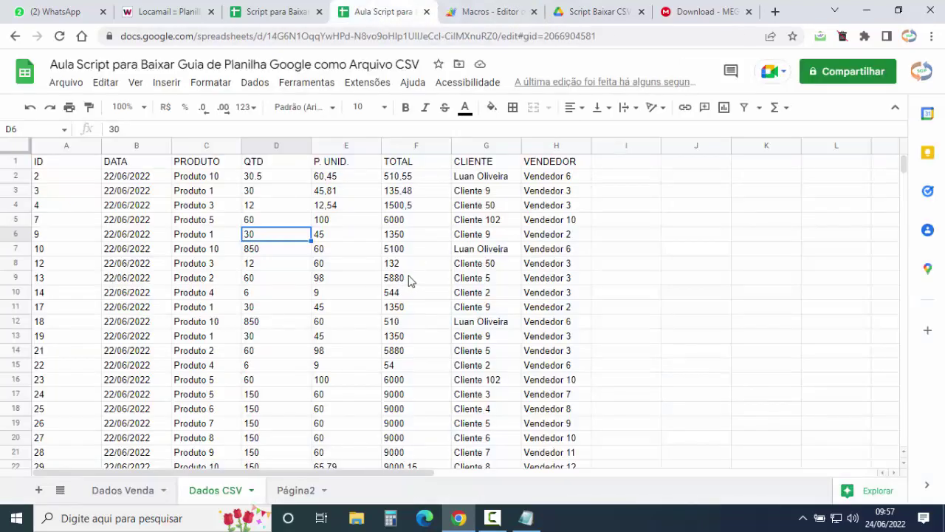
Select the P. UNID. (E) and TOTAL (F) columns, still showing commas like 60,45 and 510,55
left_click(344, 146)
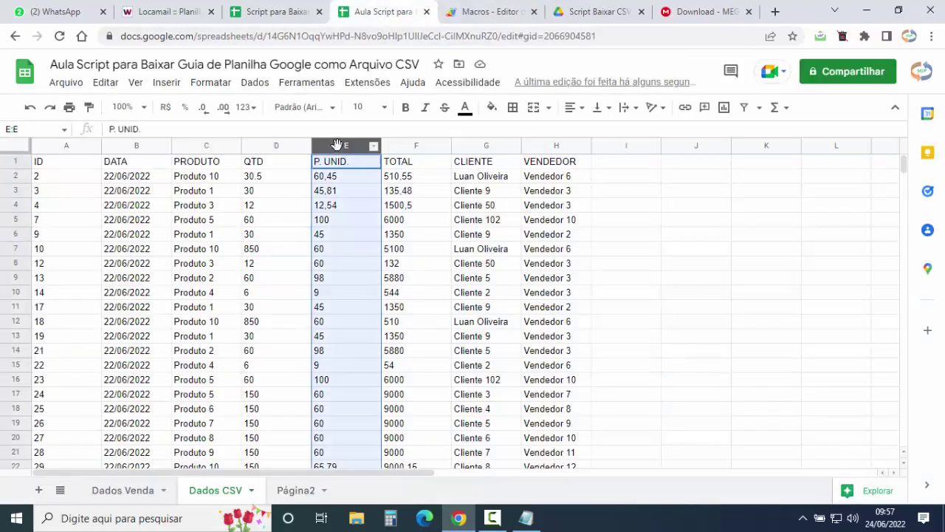
left_click(404, 146)
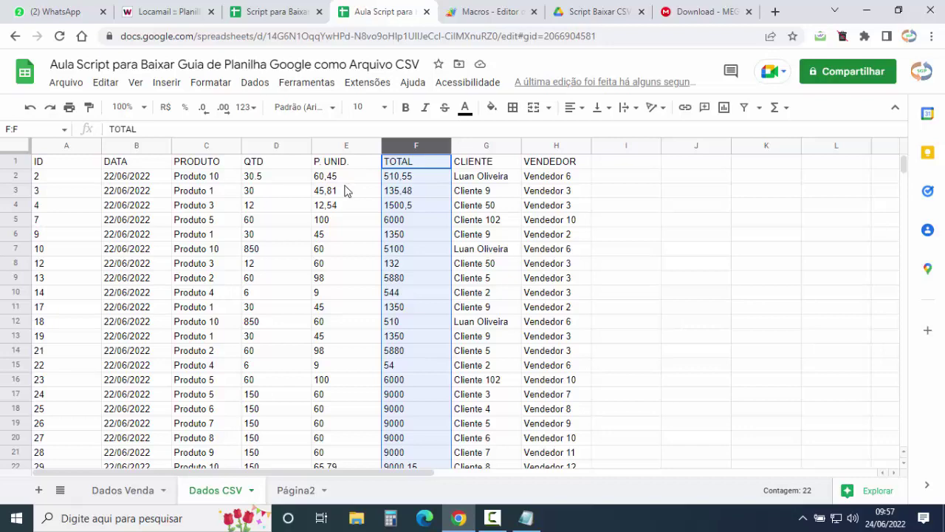
Move the early return; from line 42 to below the column 6 conversion block
left_click(476, 16)
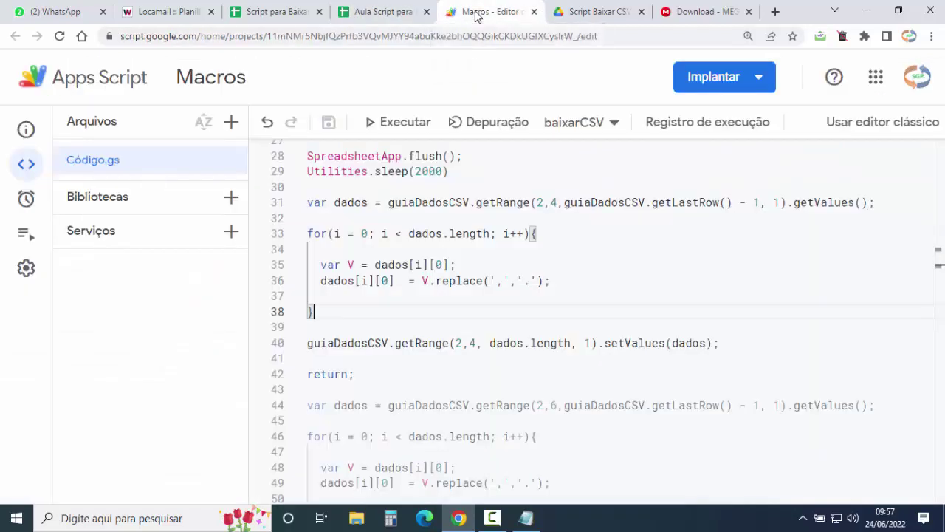
scroll(445, 320, "down", 1)
scroll(449, 290, "down", 2)
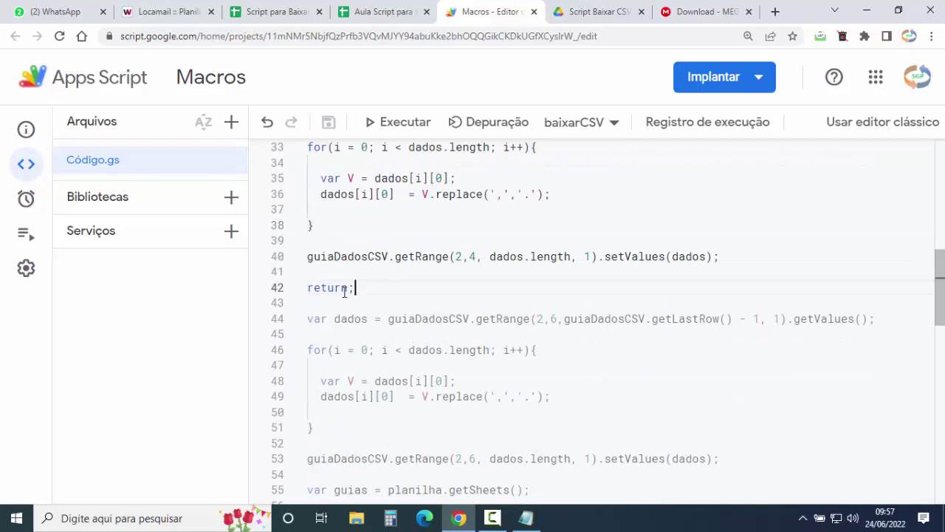
left_click_drag(356, 289, 307, 288)
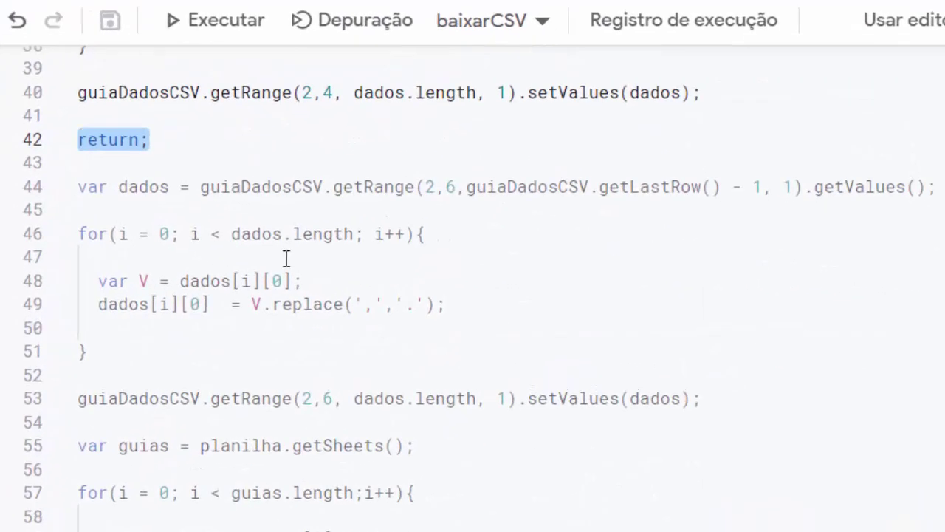
key("BackSpace")
left_click(115, 423)
key("Return")
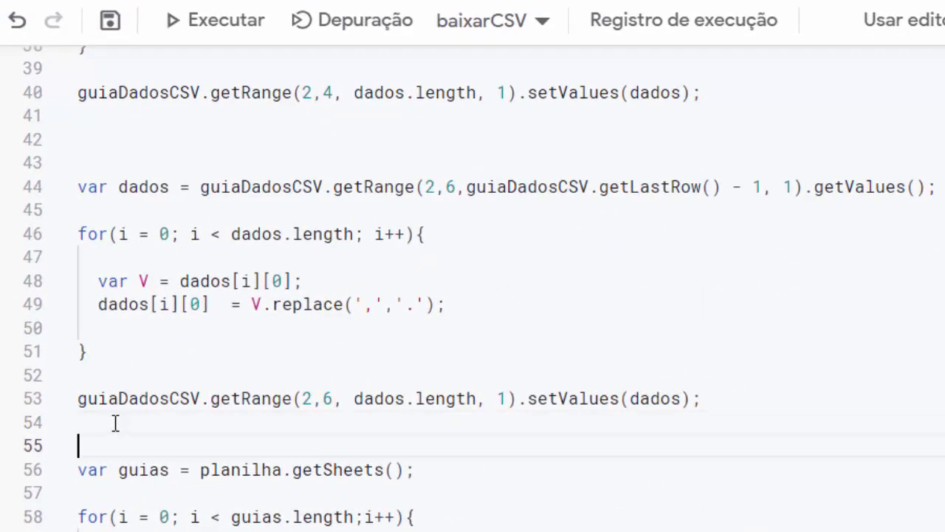
type("return;")
key("Return")
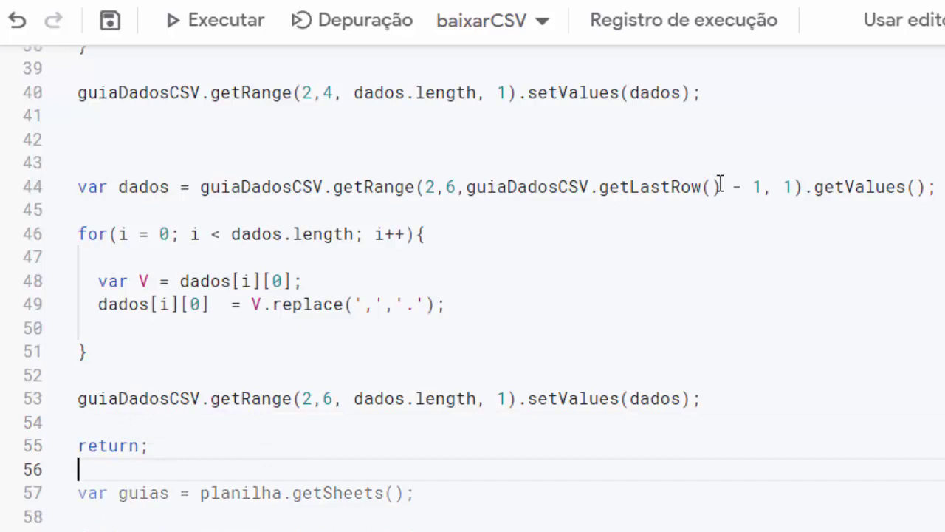
left_click(714, 95)
key("Delete")
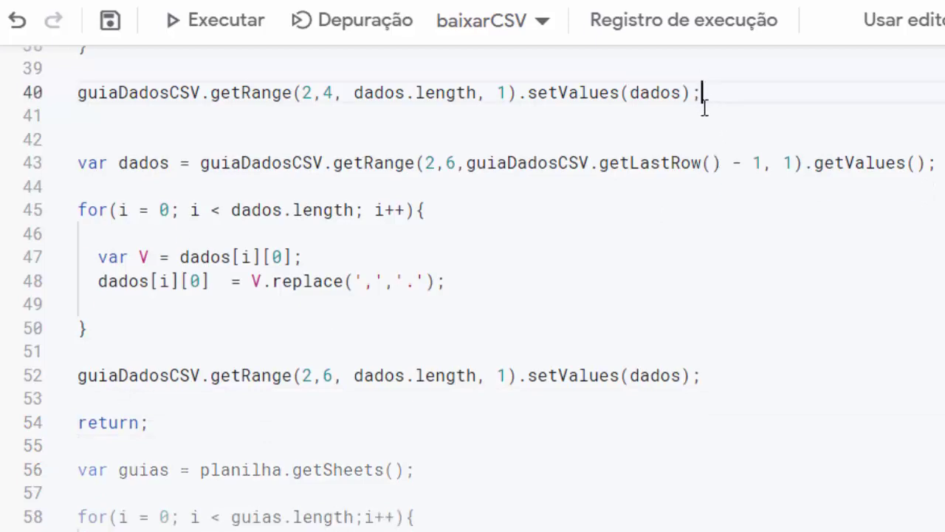
key("Delete")
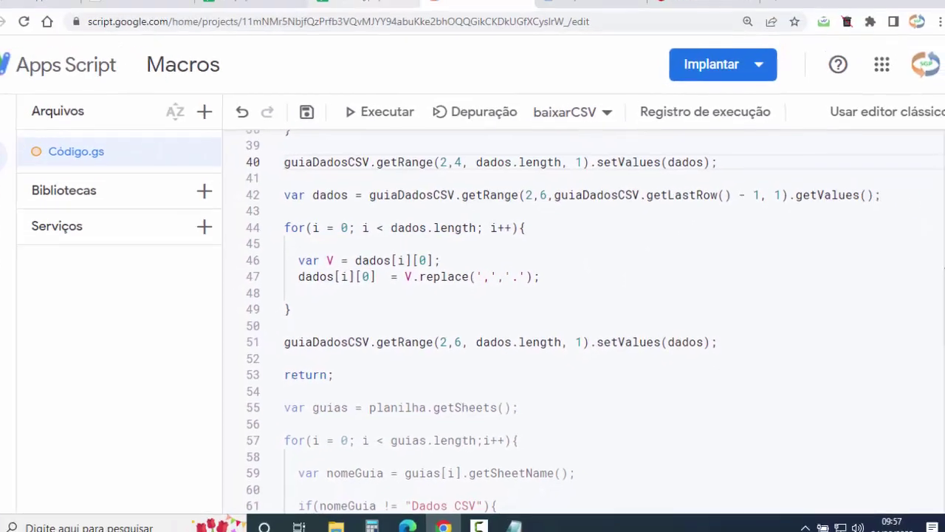
Count the Dados CSV columns to confirm P. UNID. is column E, the fifth
left_click(380, 11)
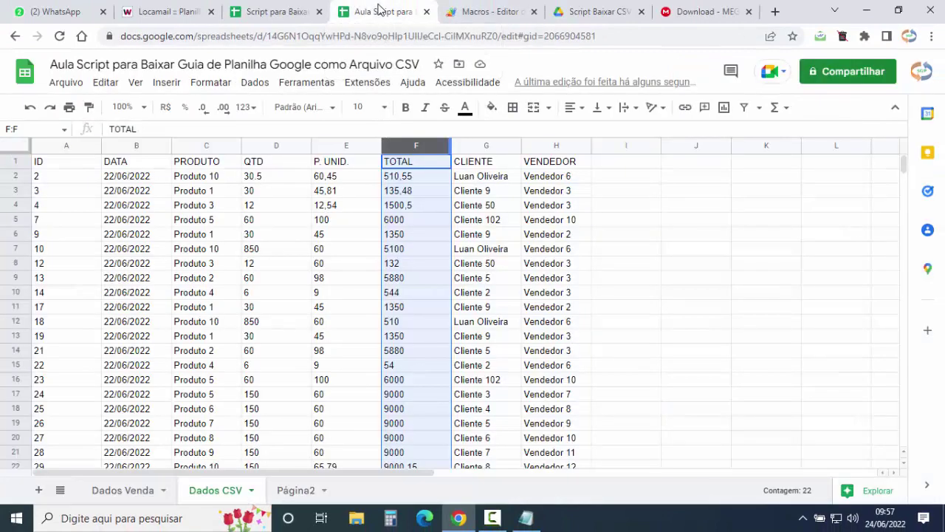
left_click(339, 148)
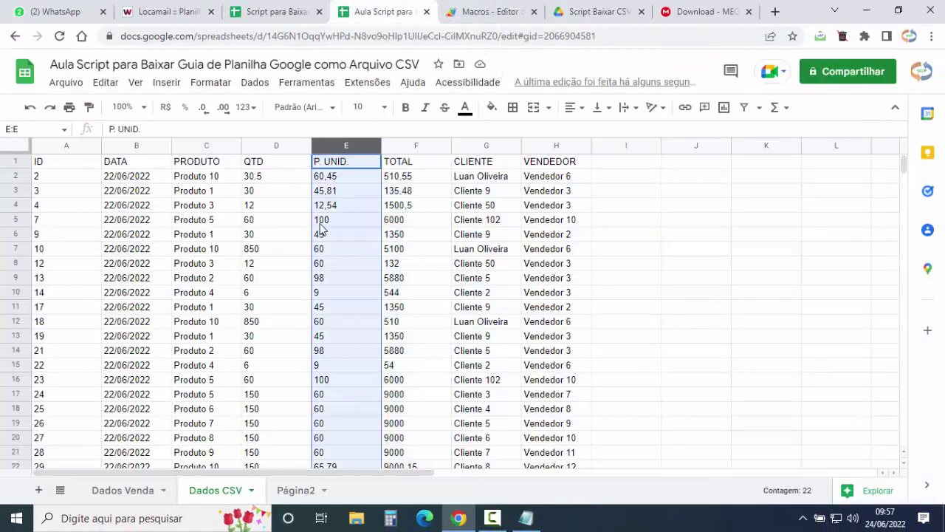
left_click(65, 148)
left_click(140, 146)
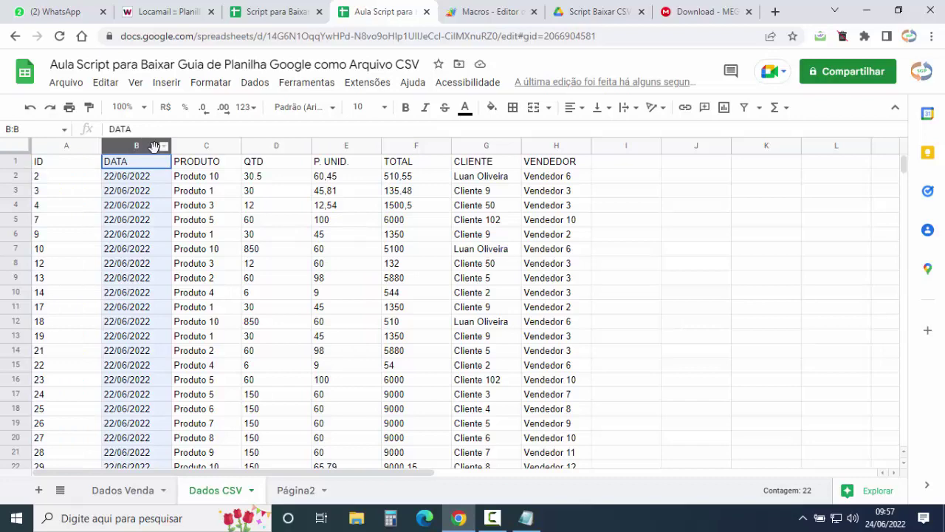
left_click(201, 147)
left_click(282, 149)
left_click(344, 148)
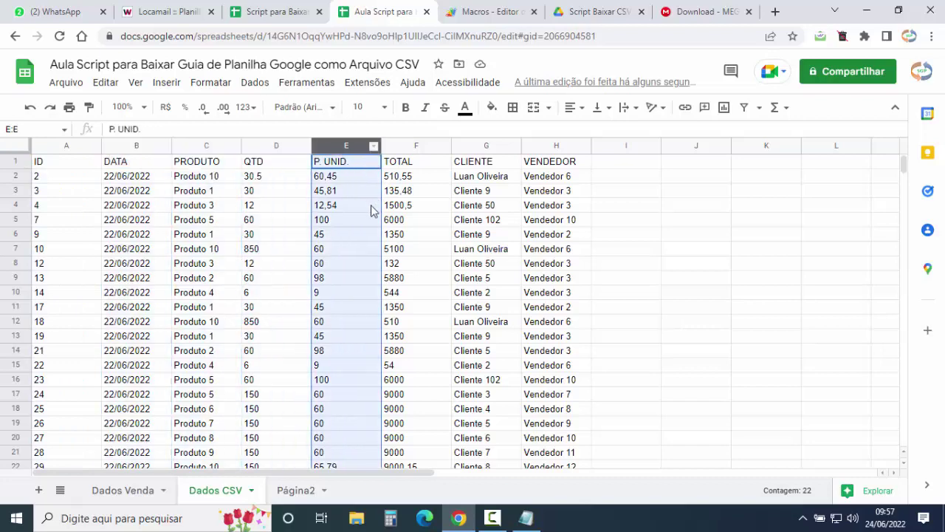
left_click(525, 6)
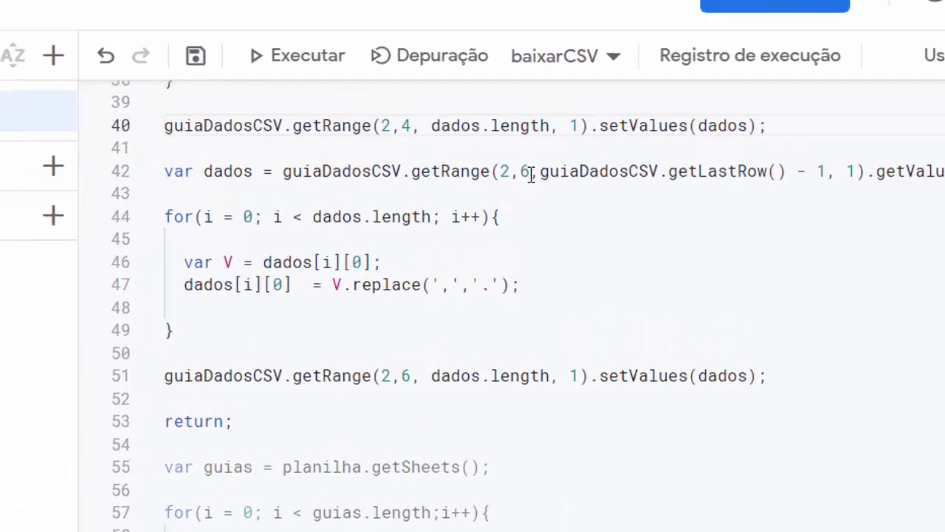
Change getRange column 6 to 5 on lines 42 and 51
left_click(530, 173)
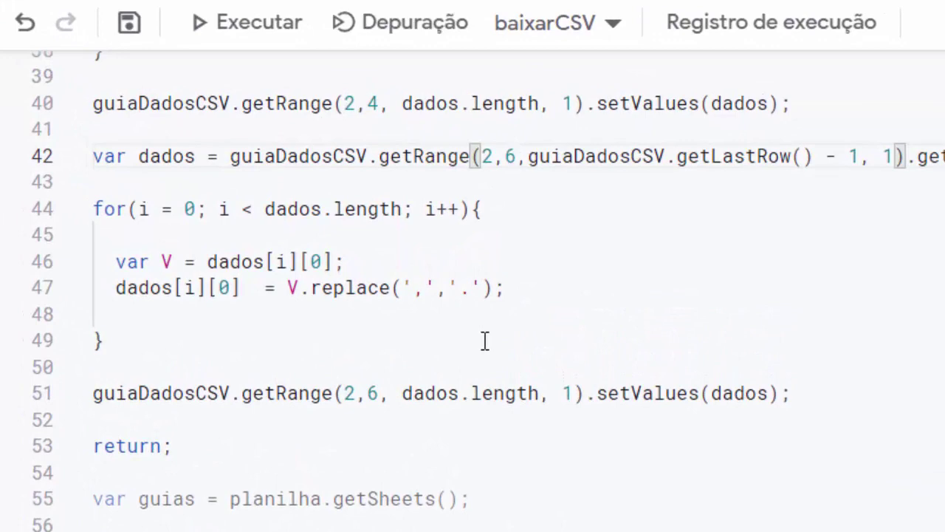
key("BackSpace")
type("5")
left_click(379, 393)
key("BackSpace")
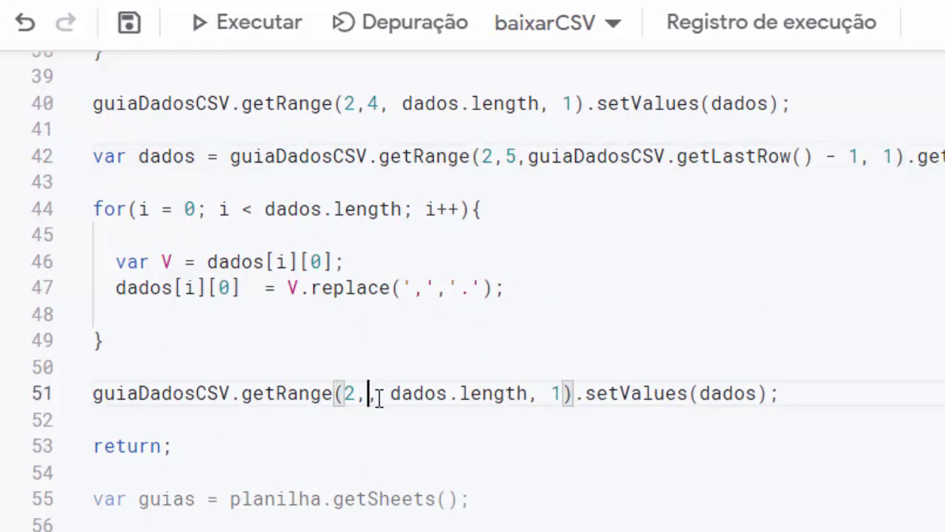
type("5")
left_click(313, 352)
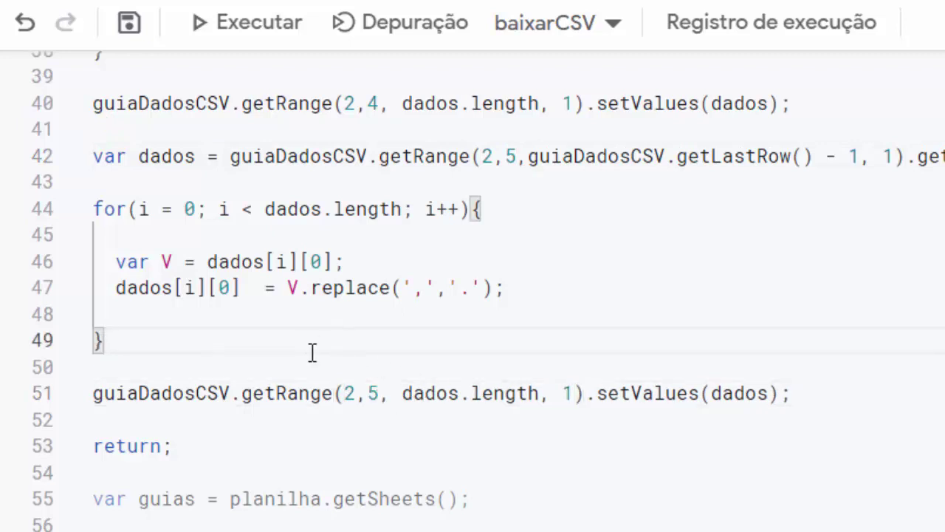
Save the project and run baixarCSV
left_click(129, 30)
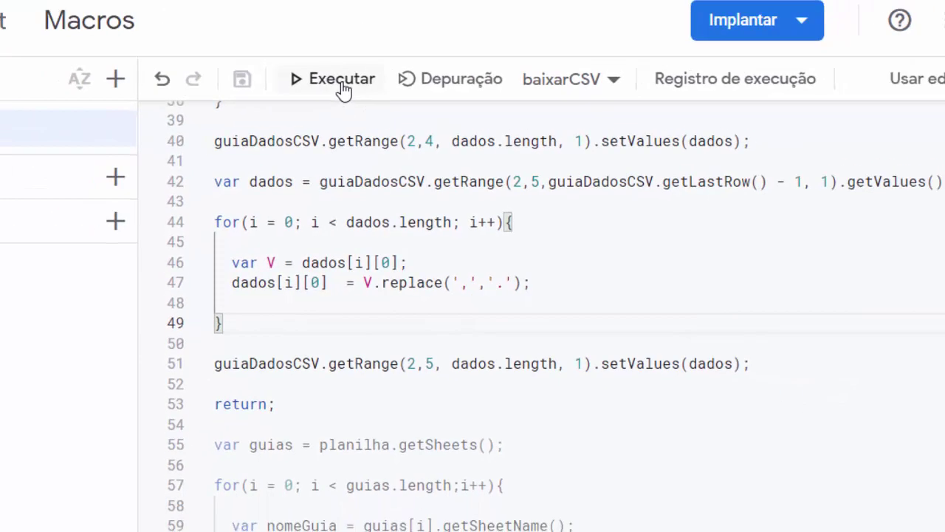
left_click(342, 84)
left_click(381, 11)
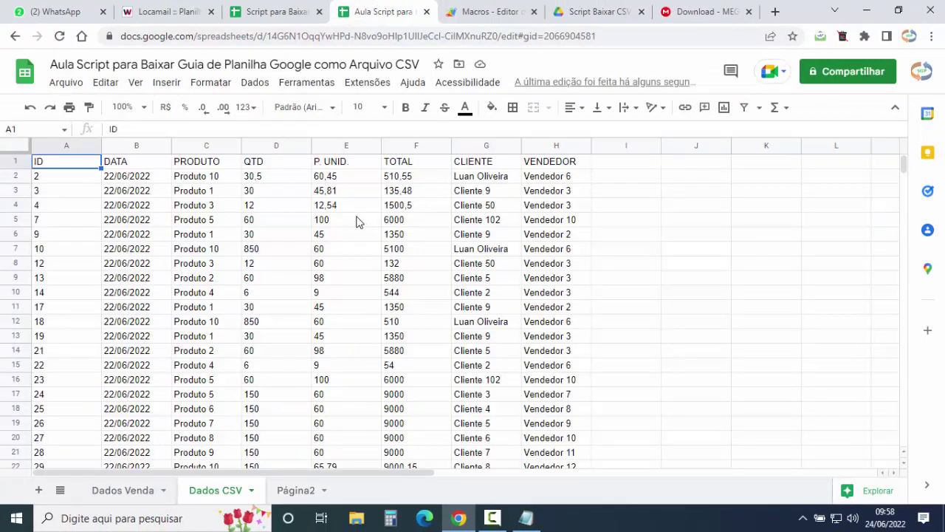
Check that P. UNID. cells E2 and E3 read 60.45 and 45.81
left_click(333, 181)
left_click(337, 192)
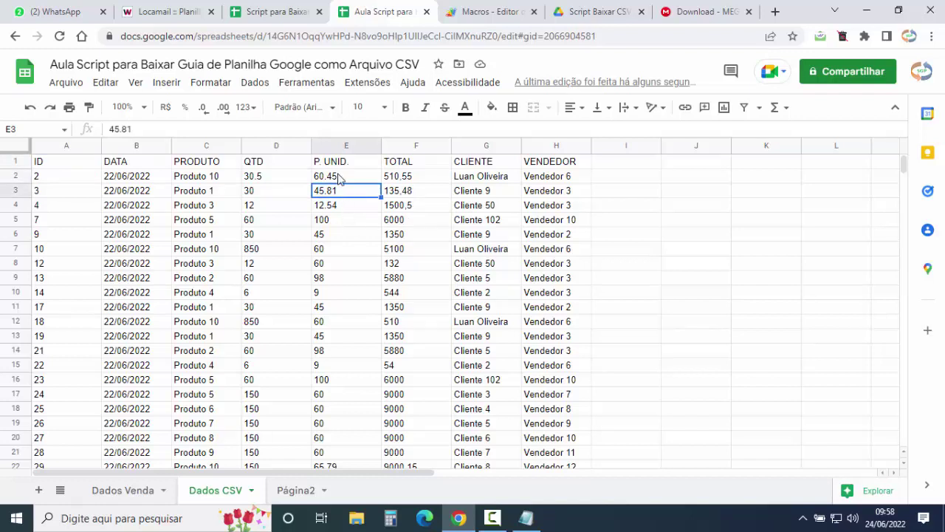
left_click(337, 178)
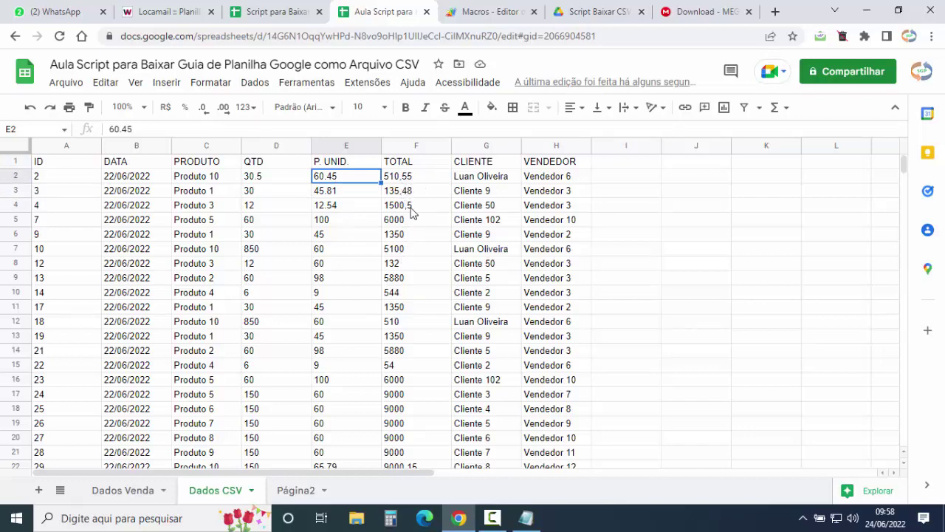
left_click(481, 12)
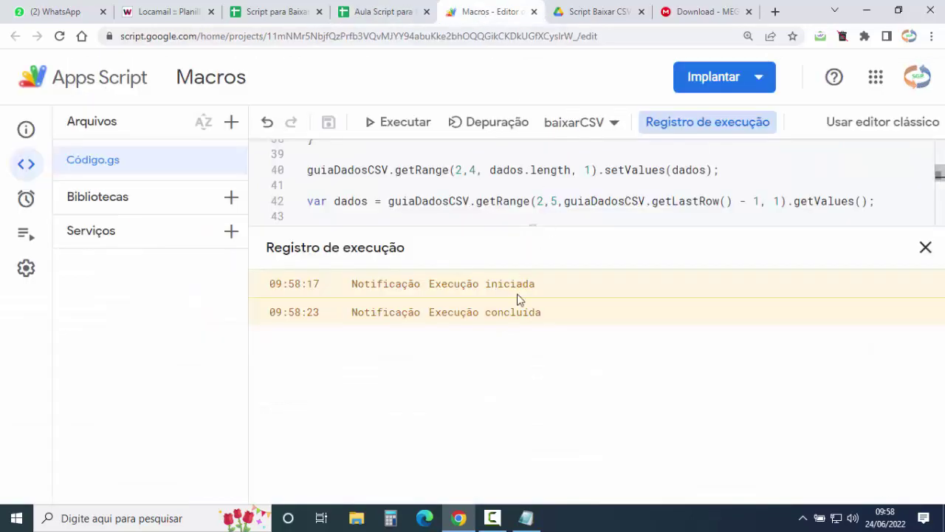
Close the execution log and insert blank lines above the return statement
left_click(924, 248)
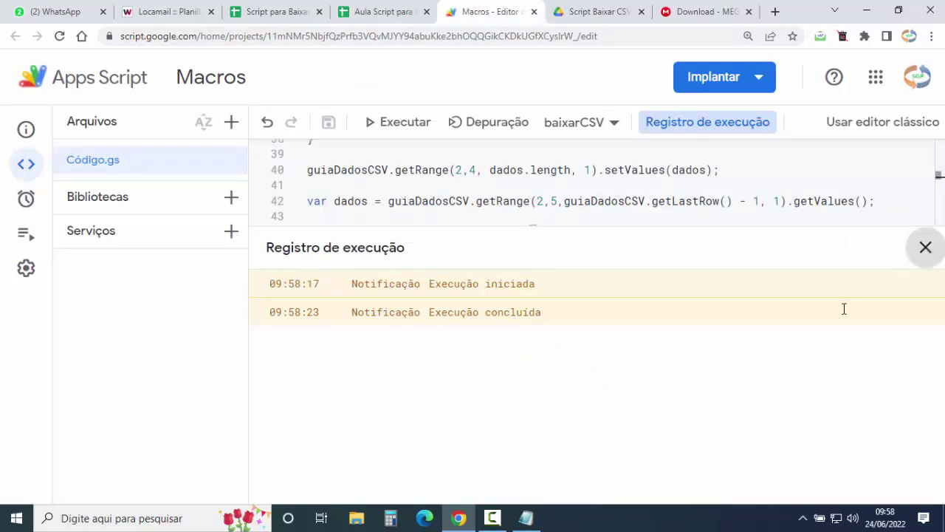
left_click(324, 363)
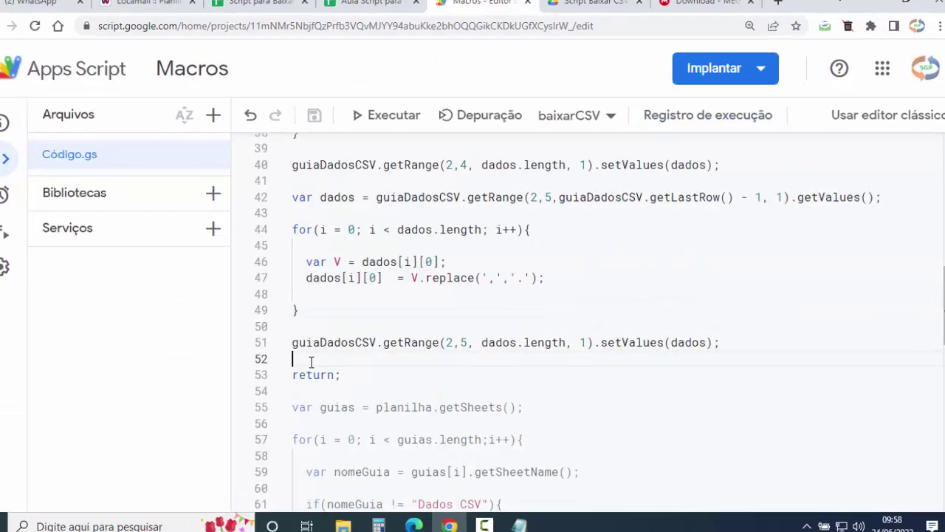
key("Return")
key("Return")
key("Return")
key("Return")
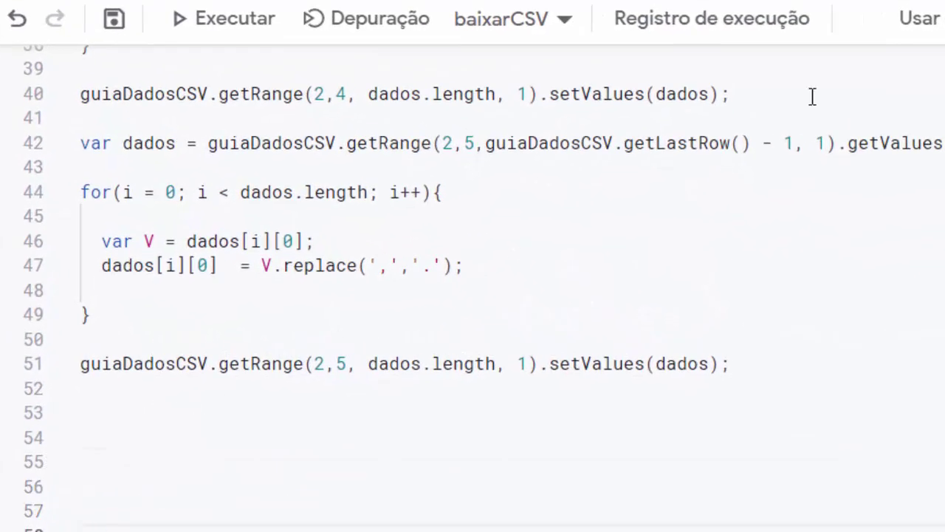
left_click(735, 95)
key("Return")
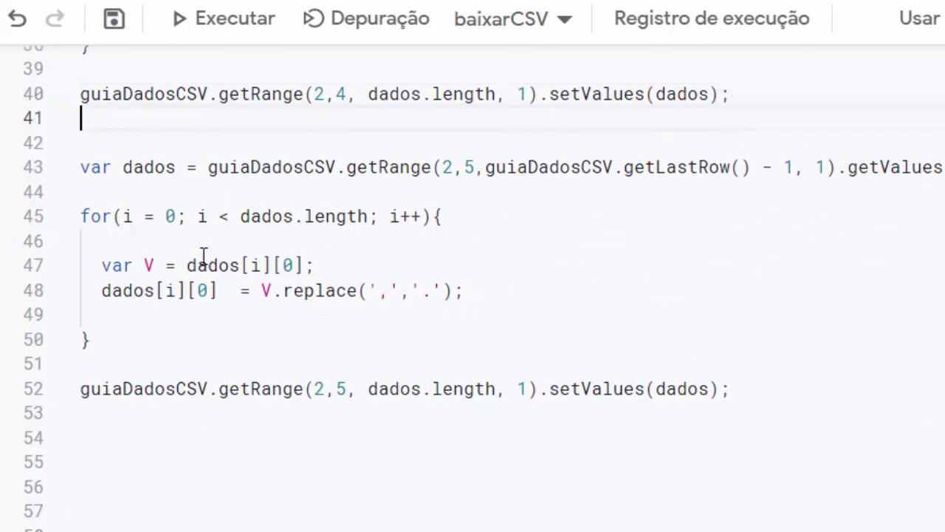
Paste a copy of the P. UNID. conversion block (lines 43–52) above return
left_click_drag(81, 167, 390, 384)
key("ctrl+c")
left_click_drag(650, 402, 739, 386)
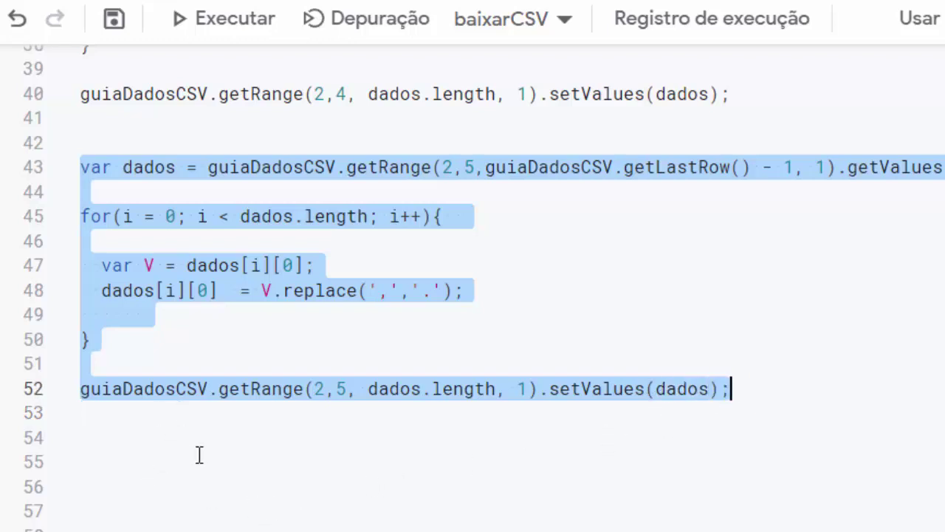
scroll(195, 453, "down", 2)
scroll(121, 333, "down", 2)
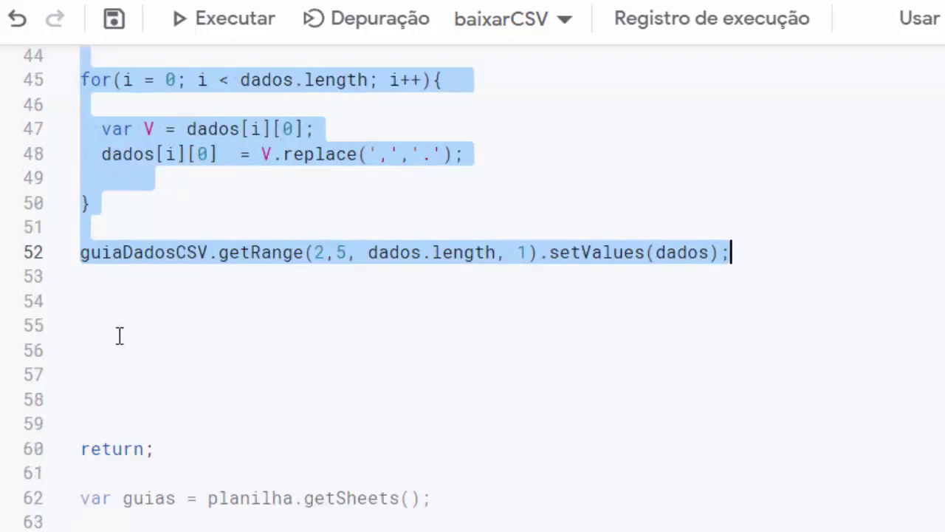
left_click(121, 333)
key("ctrl+v")
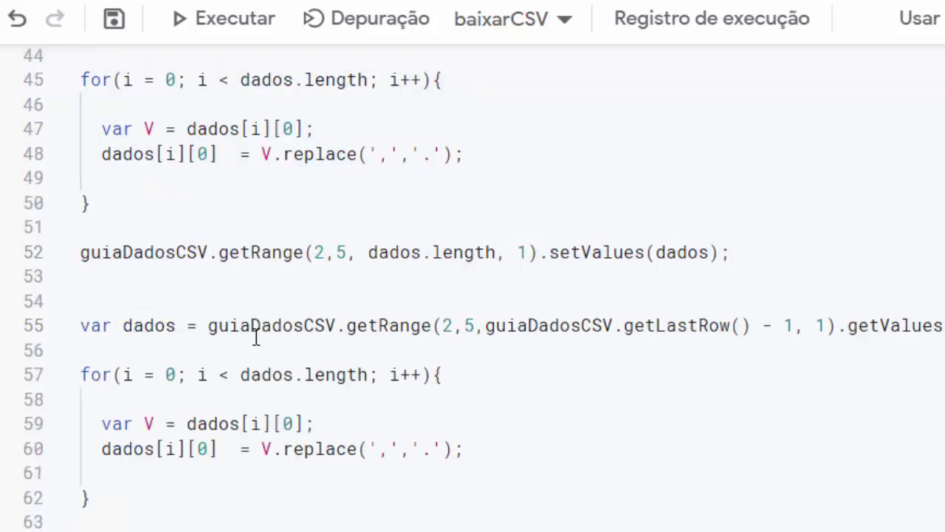
scroll(253, 332, "down", 1)
left_click(742, 186)
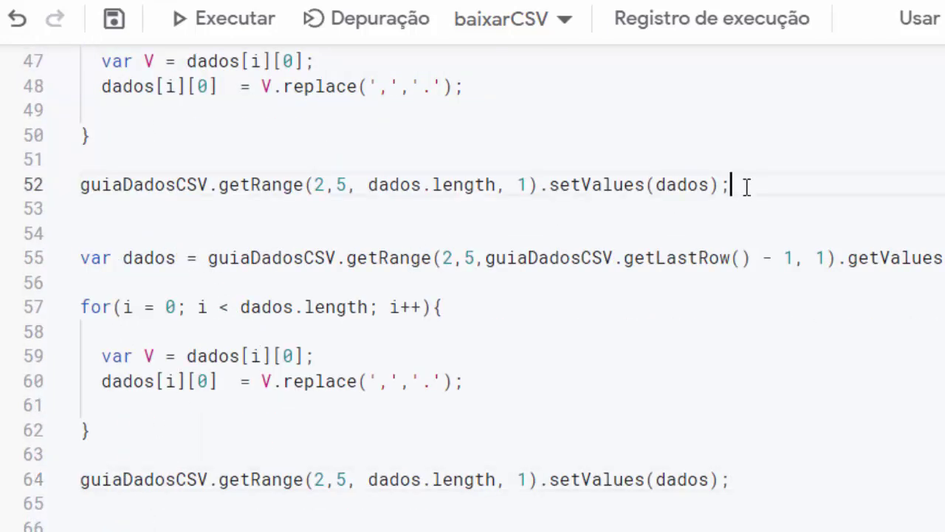
key("Delete")
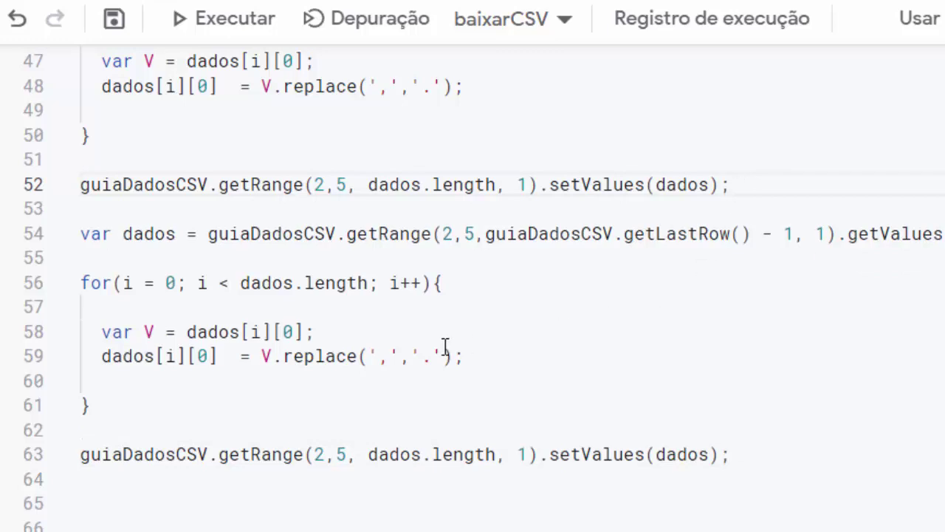
In the copied block, change column 5 to 6 on lines 54 and 63
left_click(475, 235)
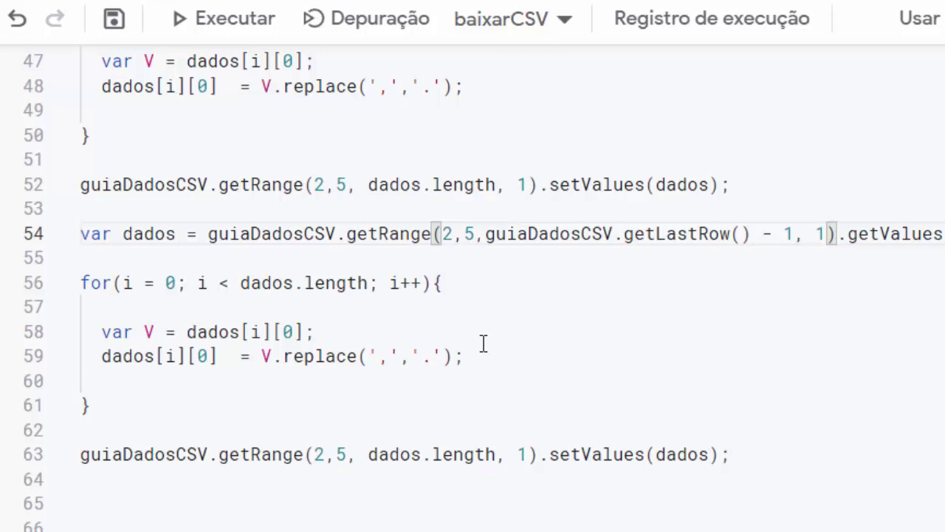
key("BackSpace")
type("6")
left_click(345, 456)
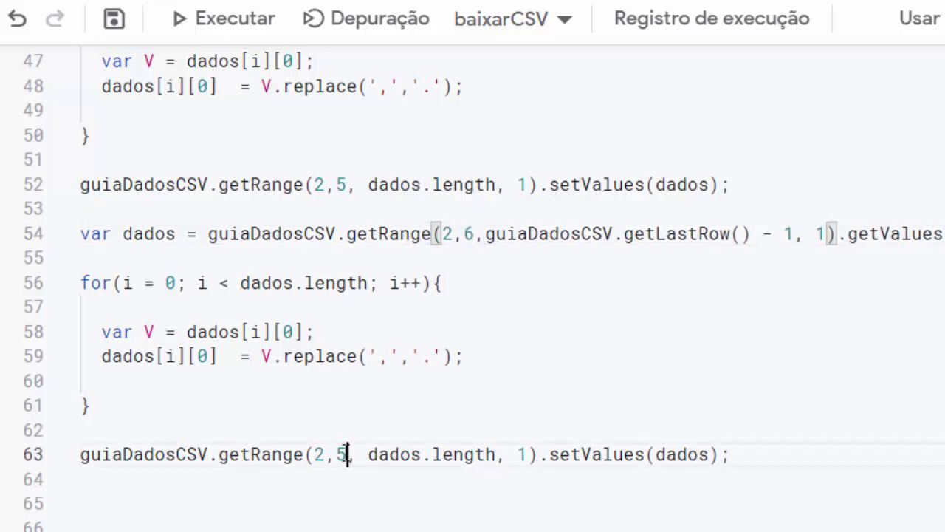
key("BackSpace")
type("6")
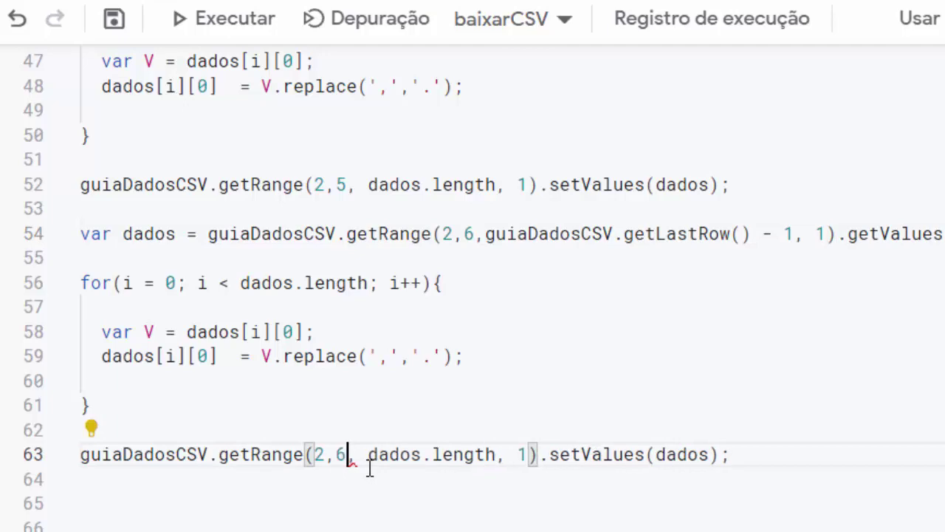
left_click(196, 494)
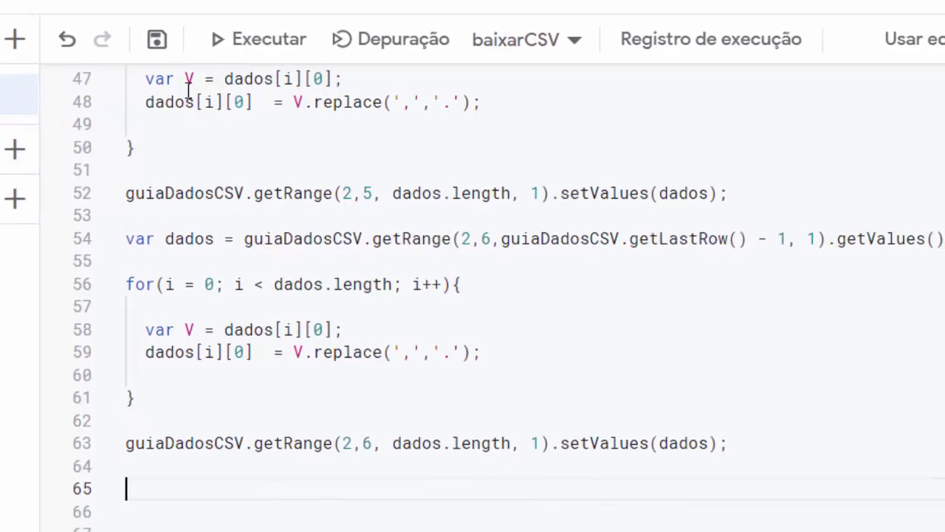
Save the project and run baixarCSV
left_click(328, 122)
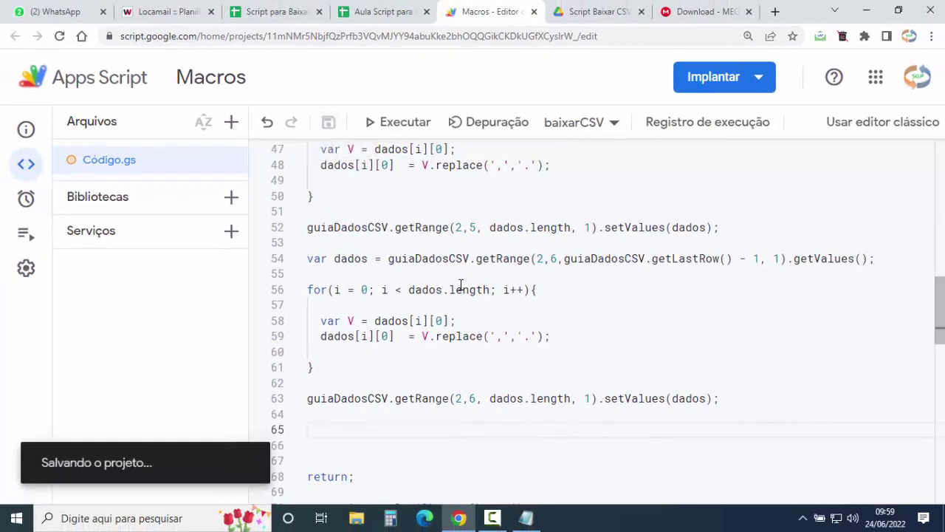
left_click(403, 124)
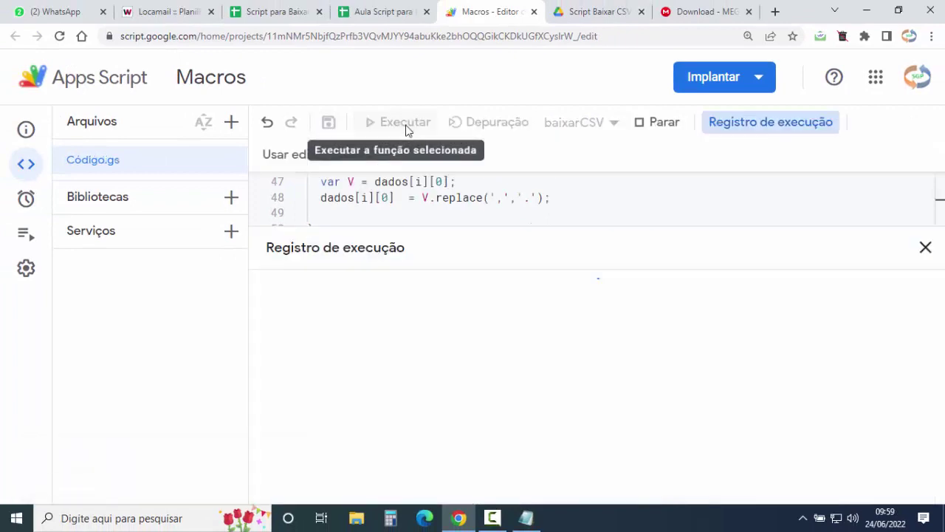
left_click(383, 13)
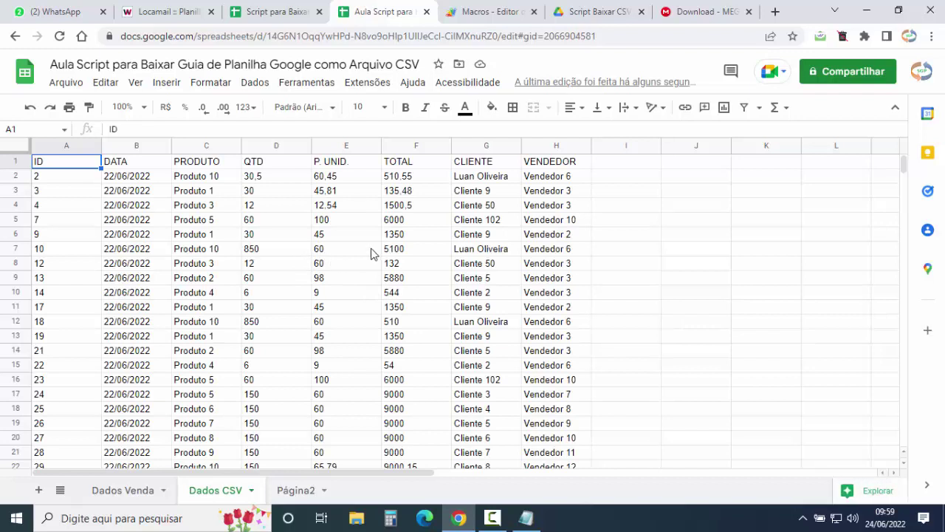
Check TOTAL cells F2, F3 and F4 in Dados CSV show 510.55, 135.48 and 1500.5
left_click(409, 179)
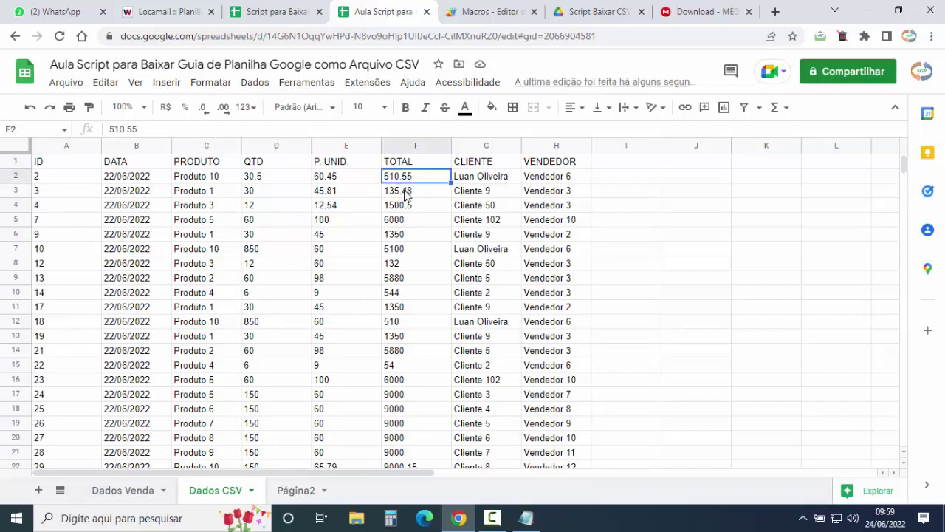
left_click(407, 193)
left_click(408, 210)
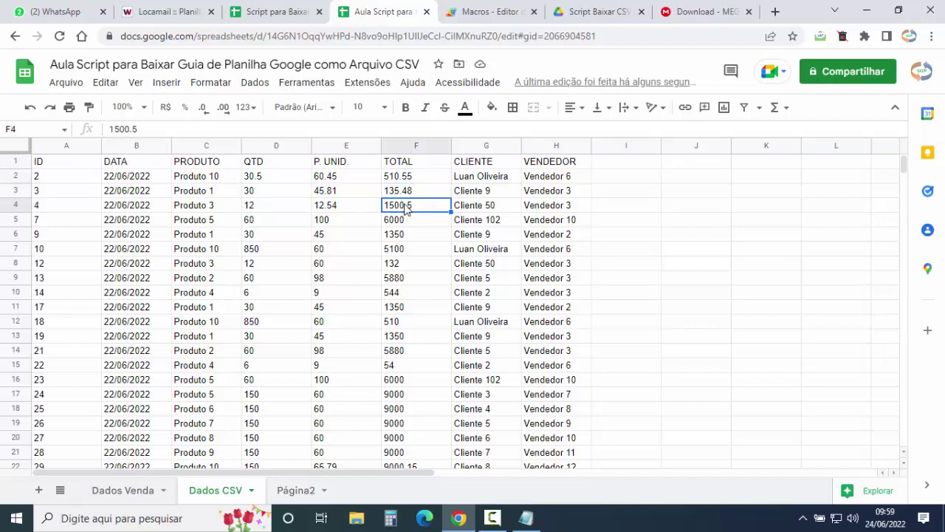
Switch to the 'Macros - Editor' Apps Script tab
left_click(488, 12)
Close the execution log and cut the comma-to-dot conversion code from lines 31–63
left_click(926, 248)
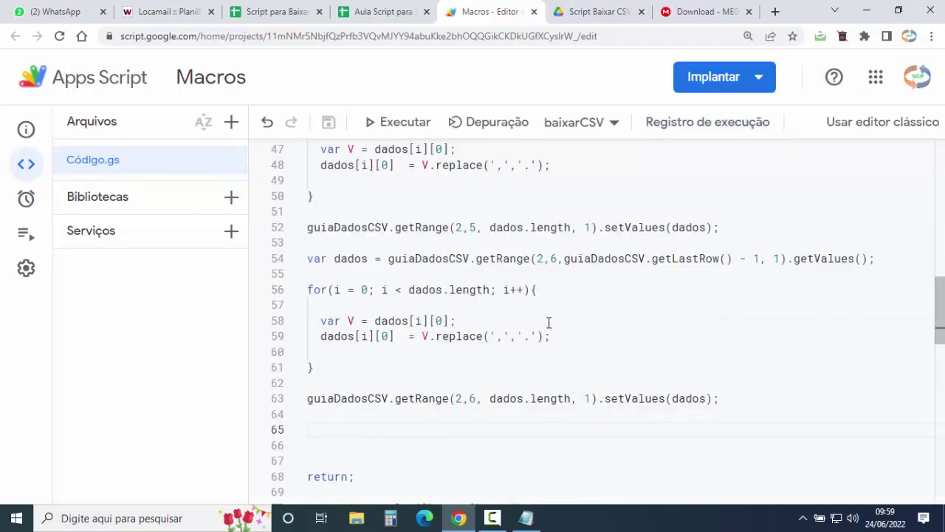
left_click_drag(709, 418, 292, 250)
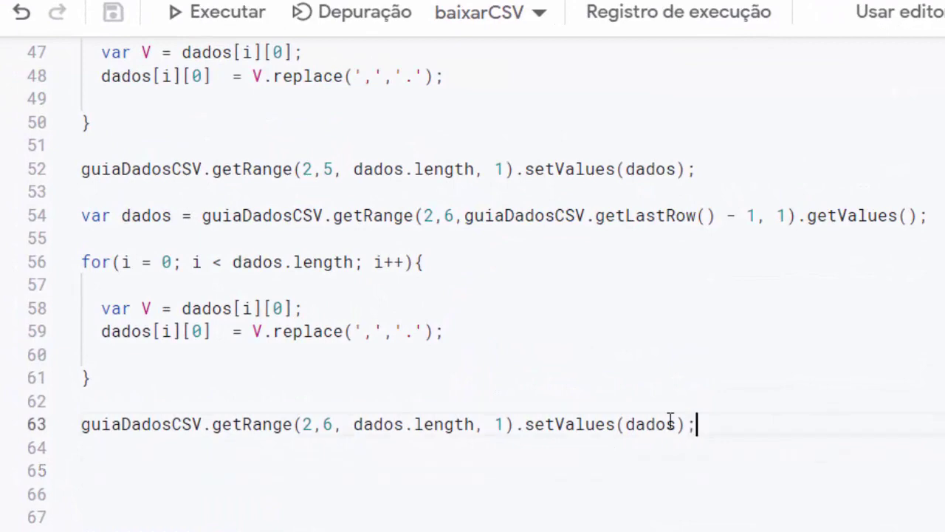
left_click_drag(253, 305, 257, 373)
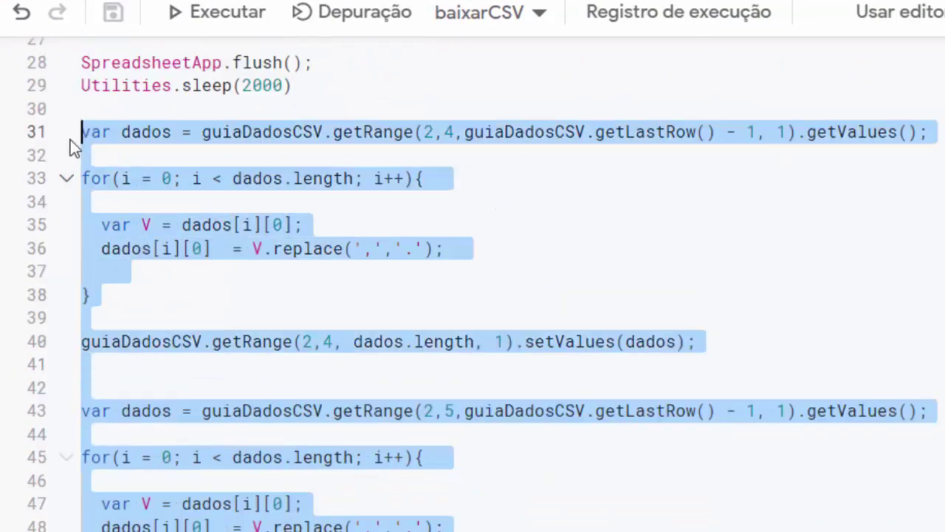
left_click_drag(257, 373, 74, 134)
key("Delete")
key("Delete")
key("Delete")
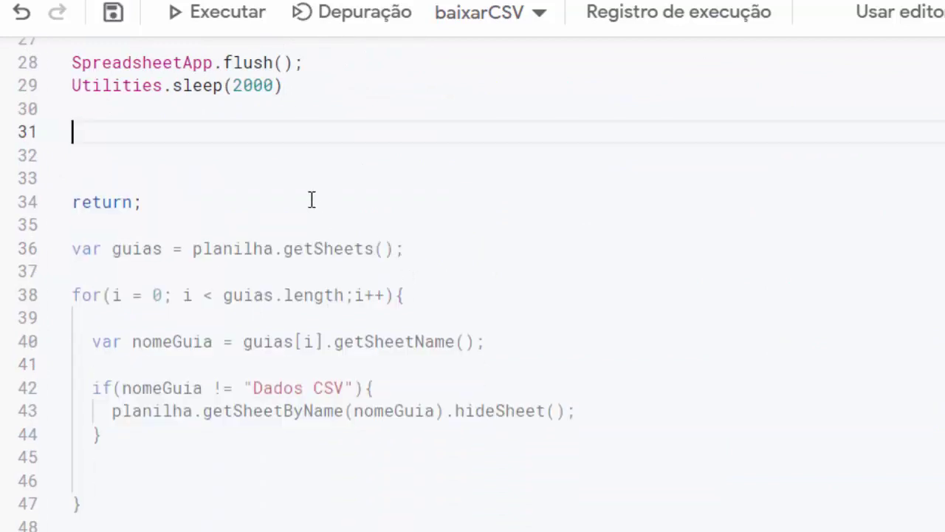
key("Delete")
scroll(372, 224, "up", 3)
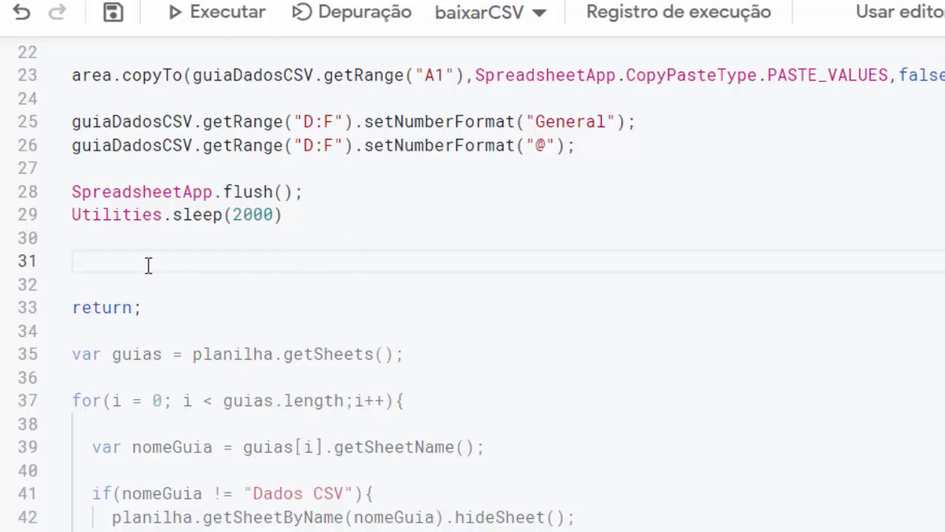
Paste the conversion block below Utilities.sleep(2000), after adding blank lines there
left_click(76, 215)
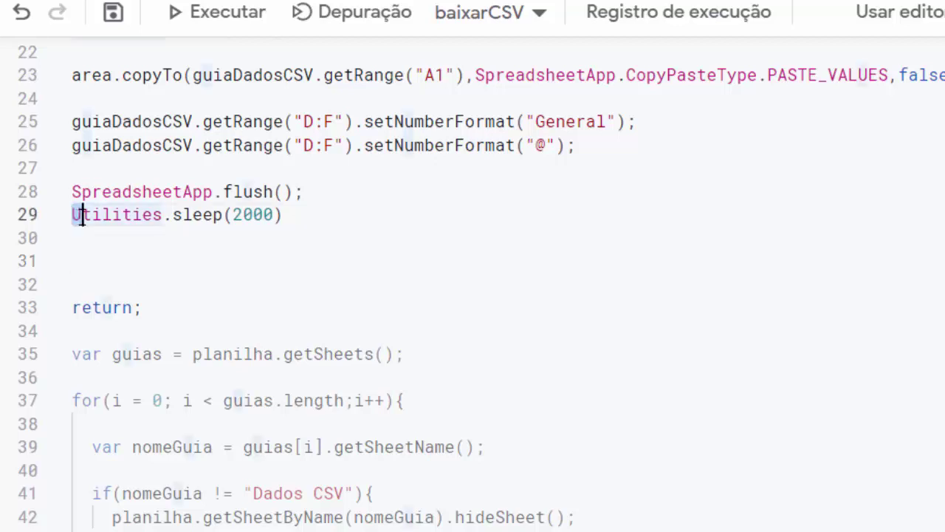
left_click_drag(81, 215, 296, 215)
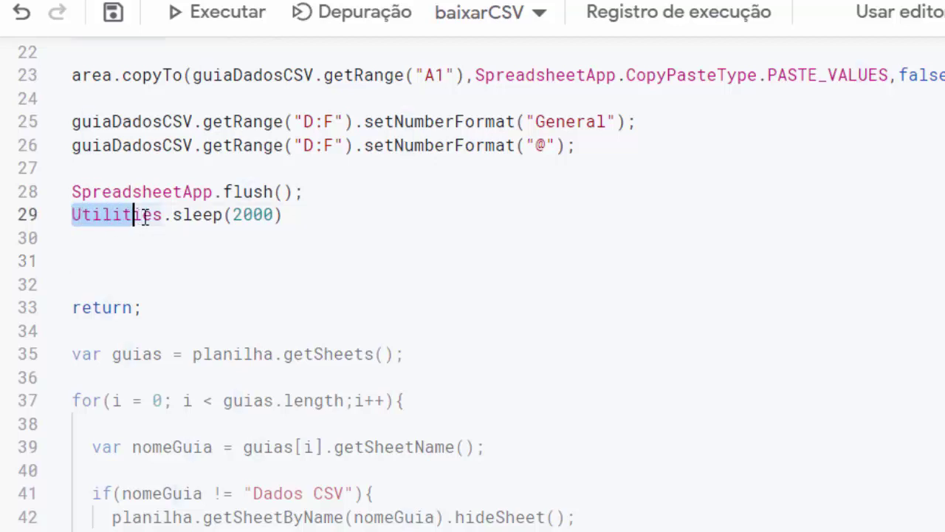
left_click(293, 246)
left_click_drag(74, 354, 431, 356)
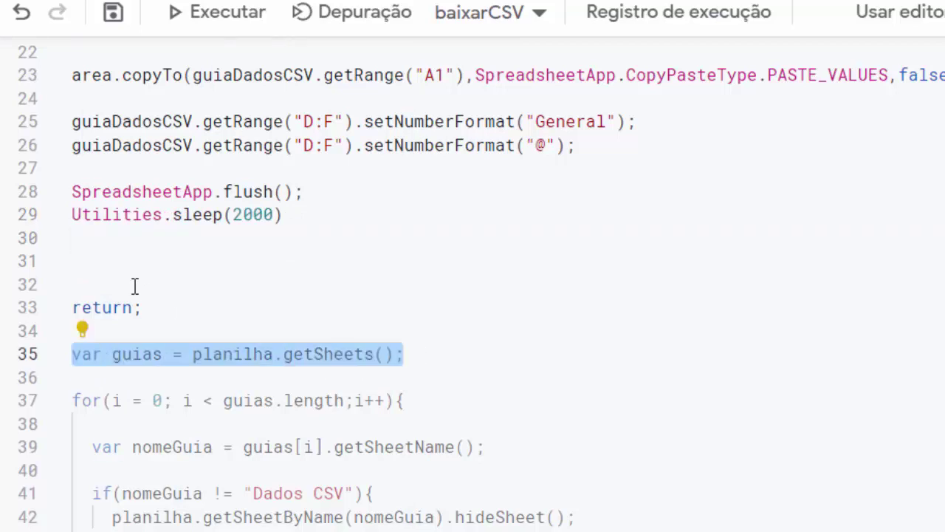
left_click(116, 256)
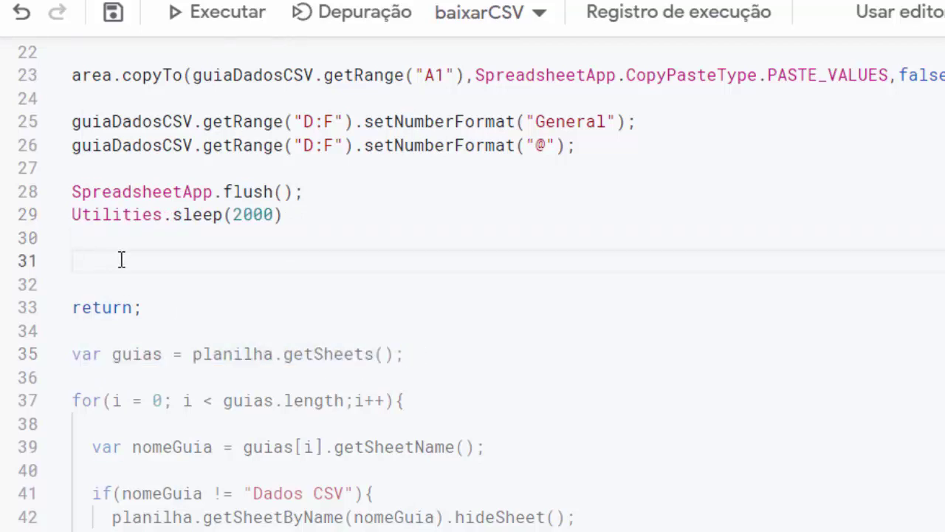
key("Return")
key("Up")
key("Return")
key("Up")
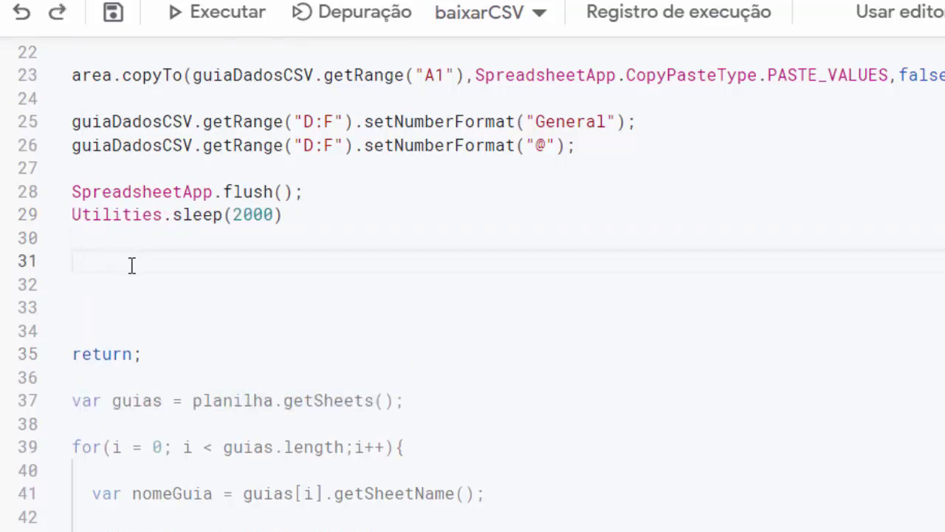
key("Return")
key("Up")
key("ctrl+v")
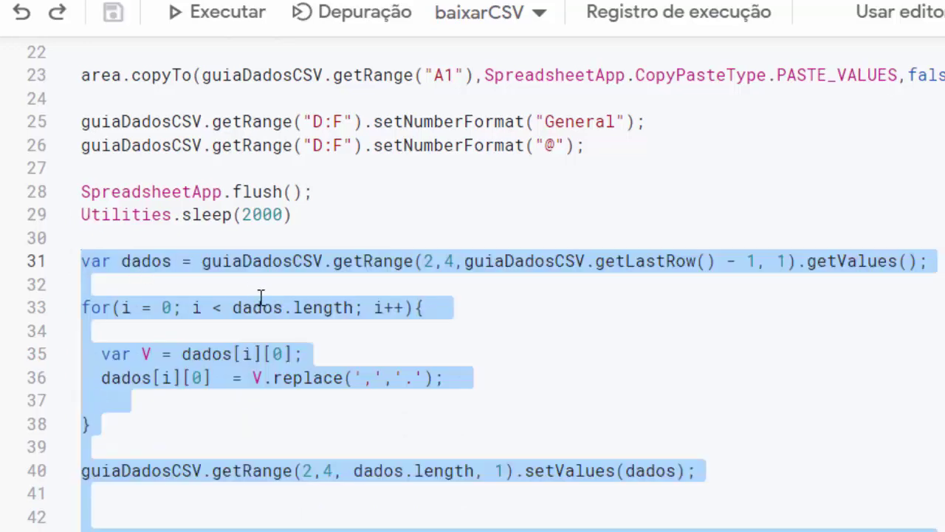
Review the pasted conversion blocks for columns 4, 5 and 6
scroll(355, 212, "down", 2)
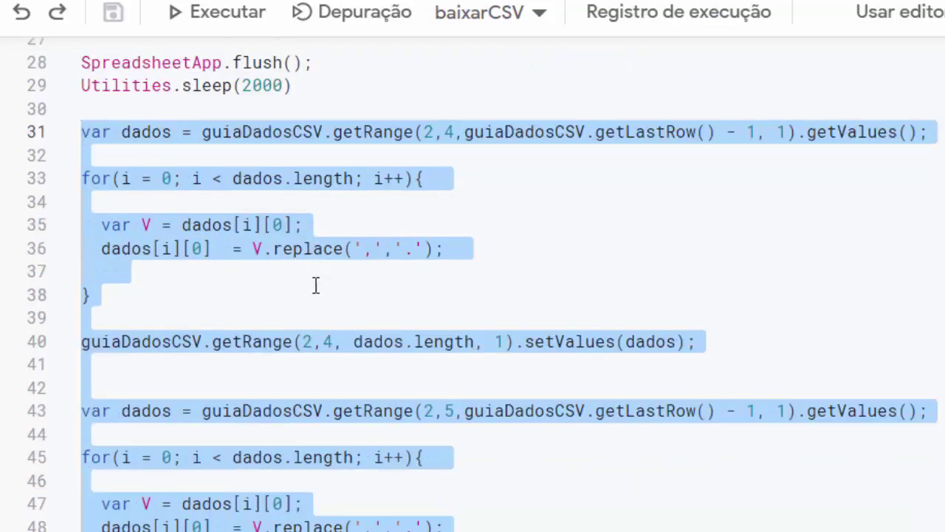
left_click(314, 316)
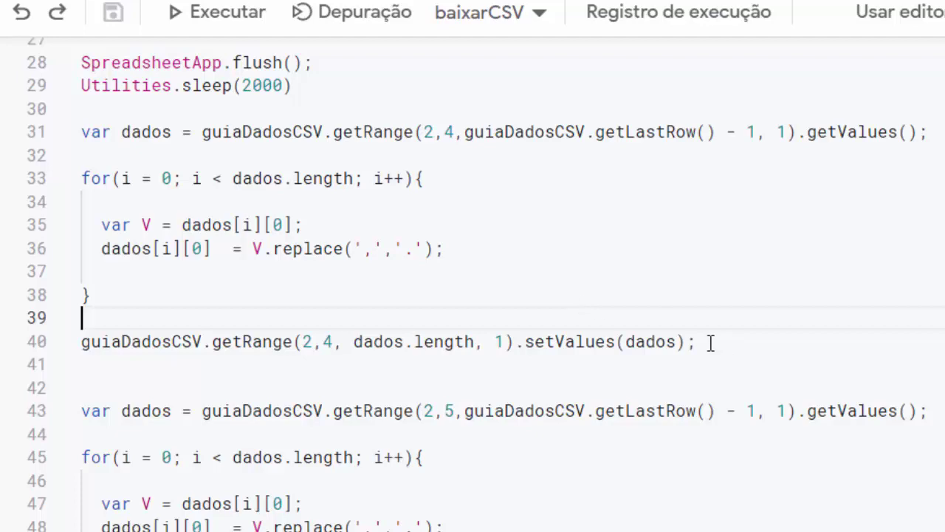
left_click_drag(713, 340, 66, 140)
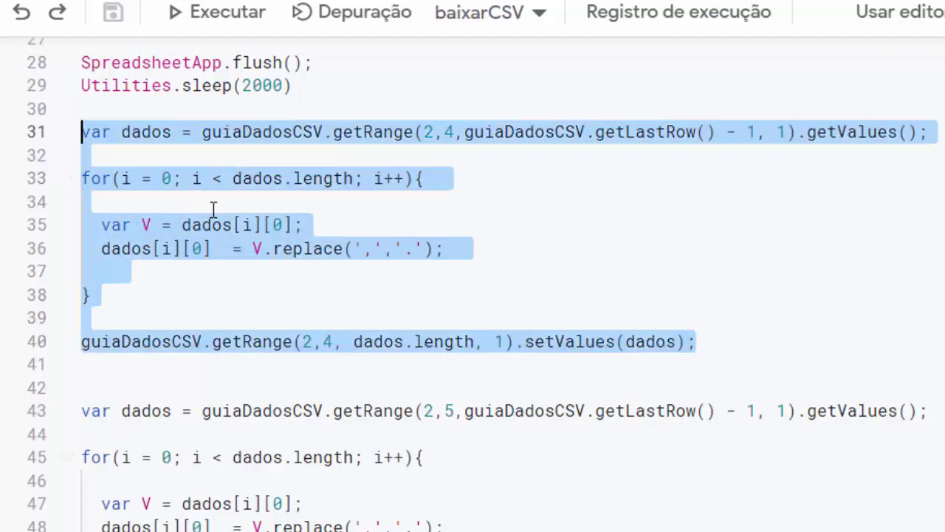
scroll(460, 180, "down", 2)
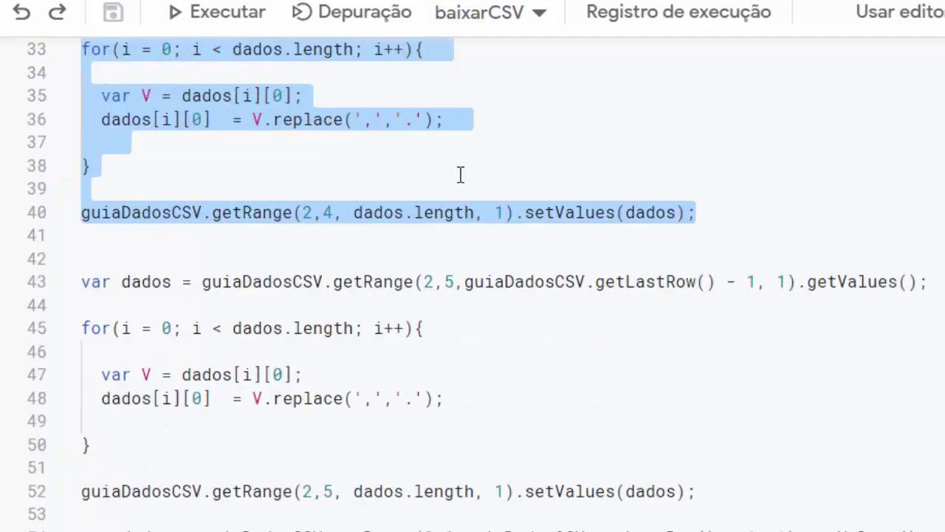
scroll(461, 175, "down", 2)
left_click_drag(715, 363, 68, 159)
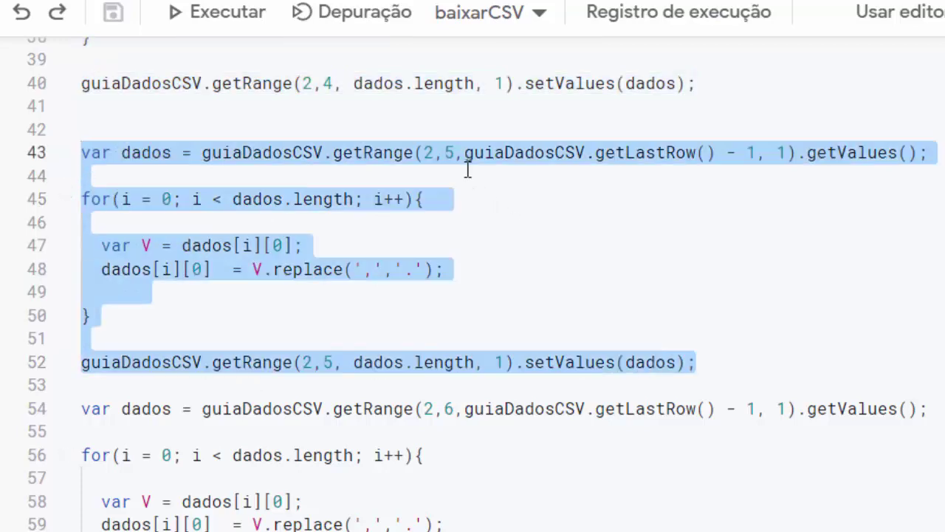
scroll(473, 173, "down", 2)
scroll(475, 261, "down", 1)
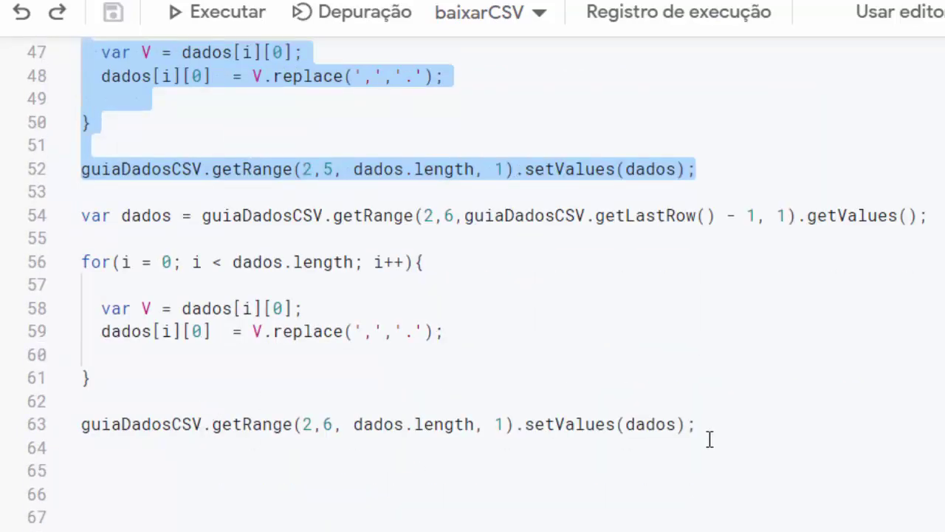
left_click_drag(718, 429, 79, 216)
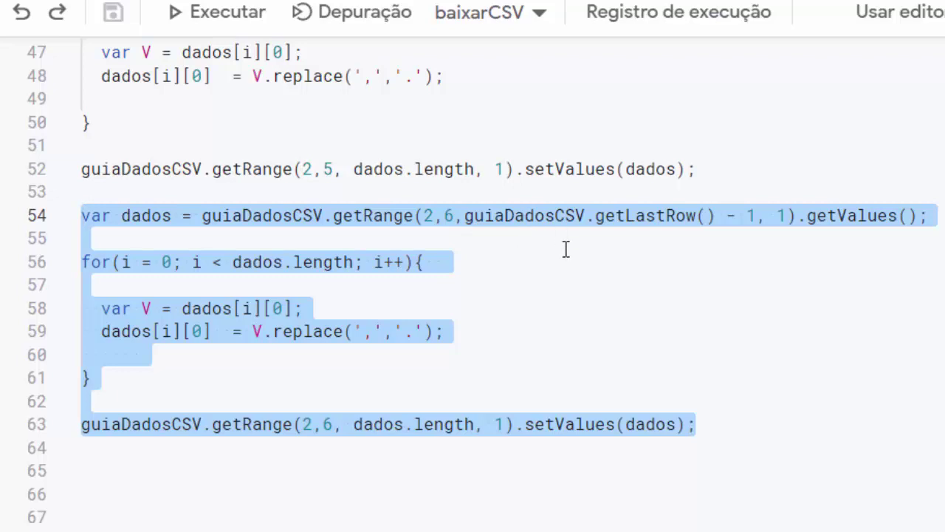
scroll(509, 313, "down", 3)
scroll(601, 321, "down", 2)
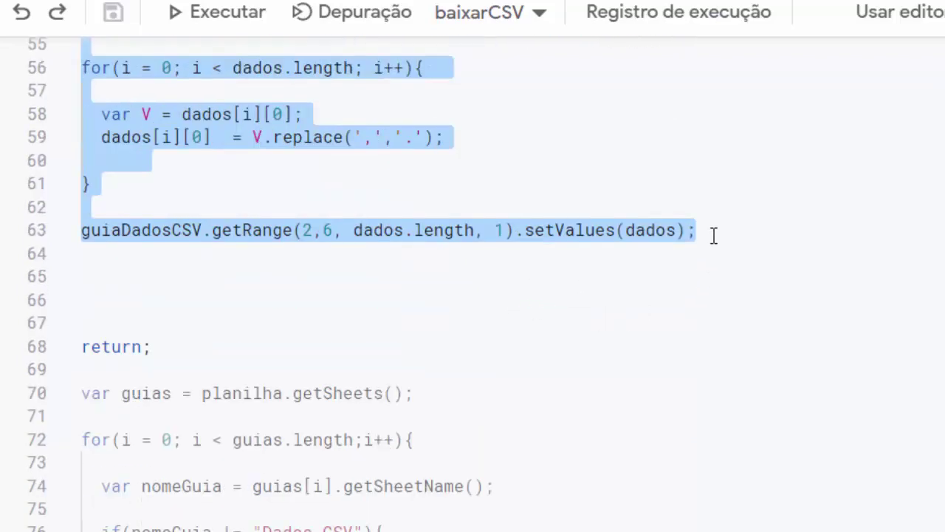
Delete the blank lines and the 'return;' statement after line 63
left_click(713, 233)
key("Delete")
key("Delete")
key("Delete")
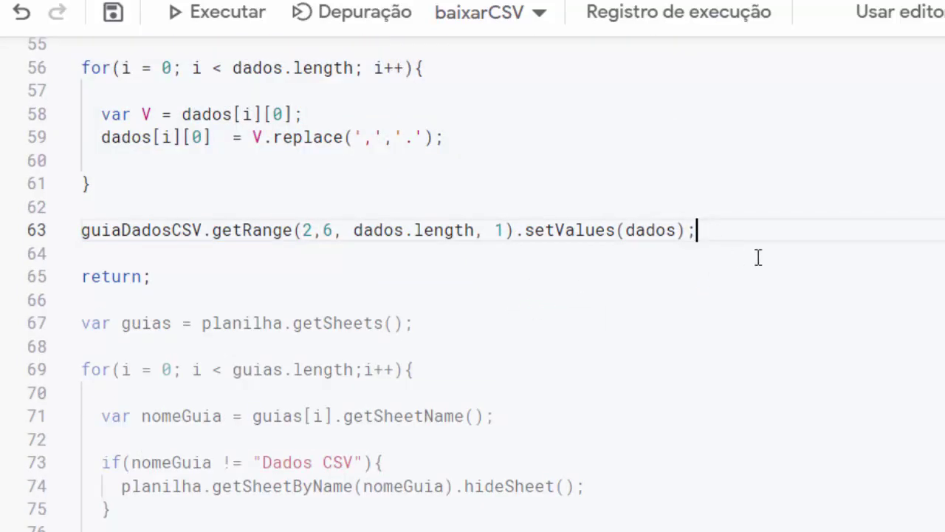
scroll(169, 274, "down", 2)
left_click(161, 213)
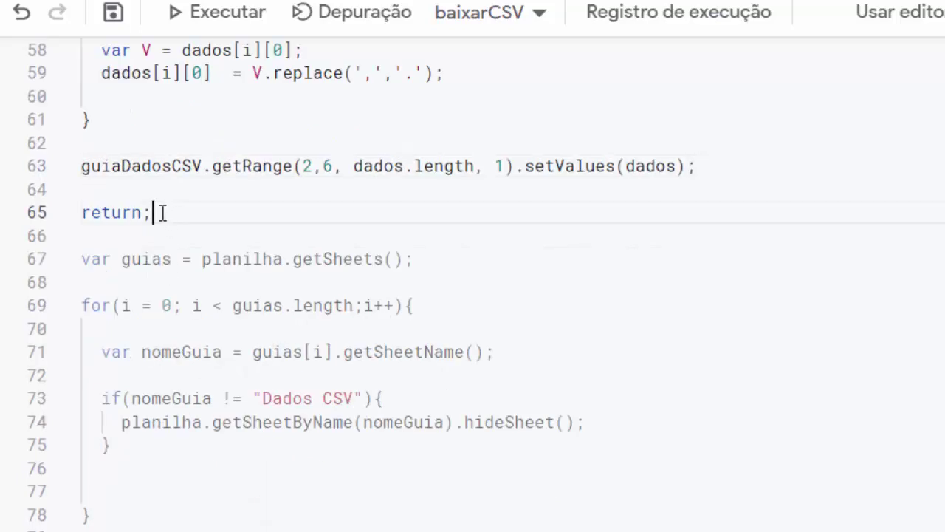
left_click_drag(162, 213, 82, 213)
key("BackSpace")
scroll(268, 205, "down", 2)
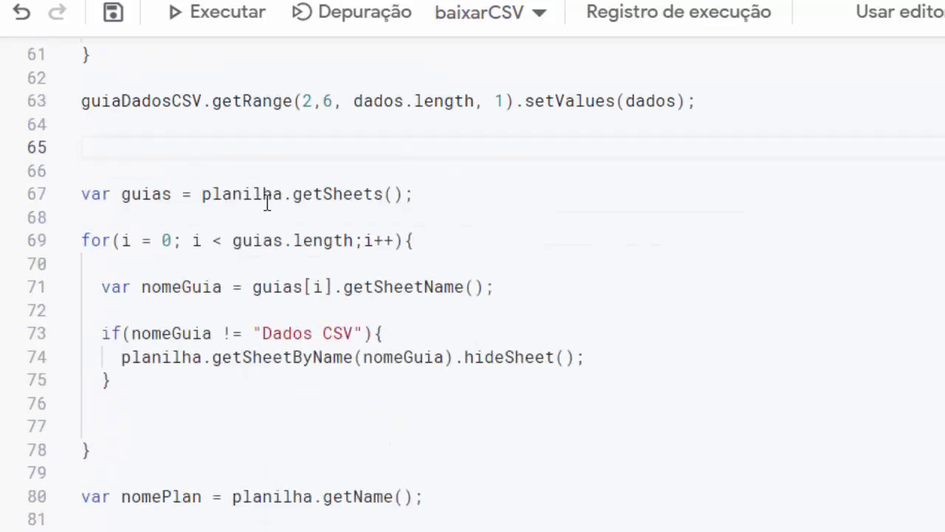
scroll(267, 204, "down", 3)
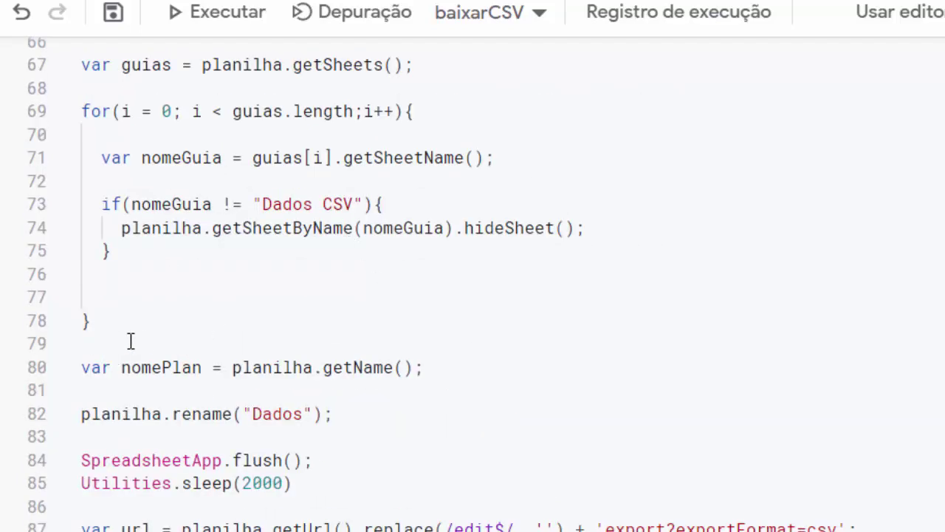
scroll(302, 316, "up", 2)
scroll(292, 310, "up", 3)
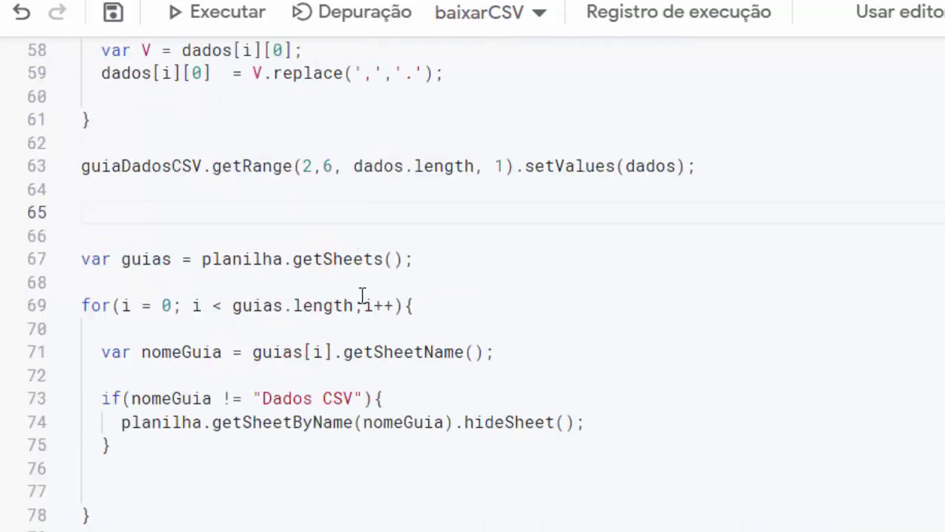
left_click(702, 167)
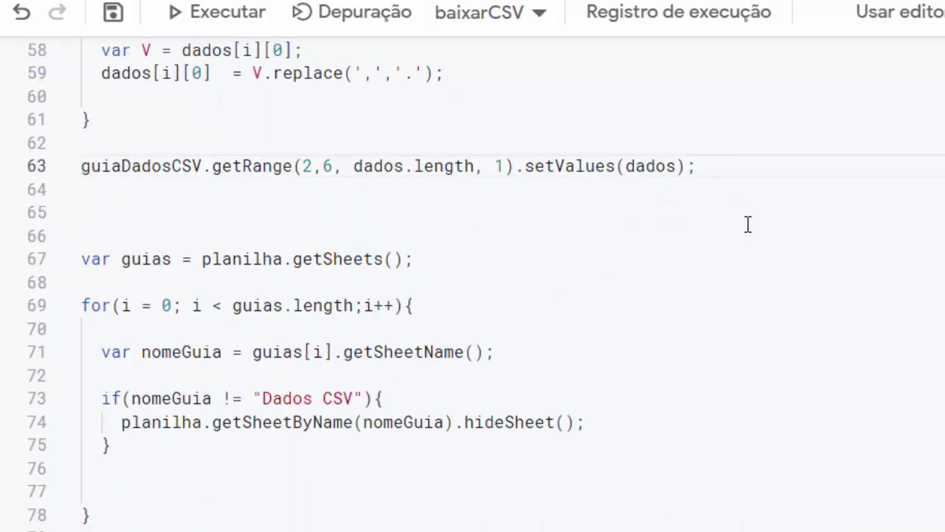
key("Delete")
key("Delete")
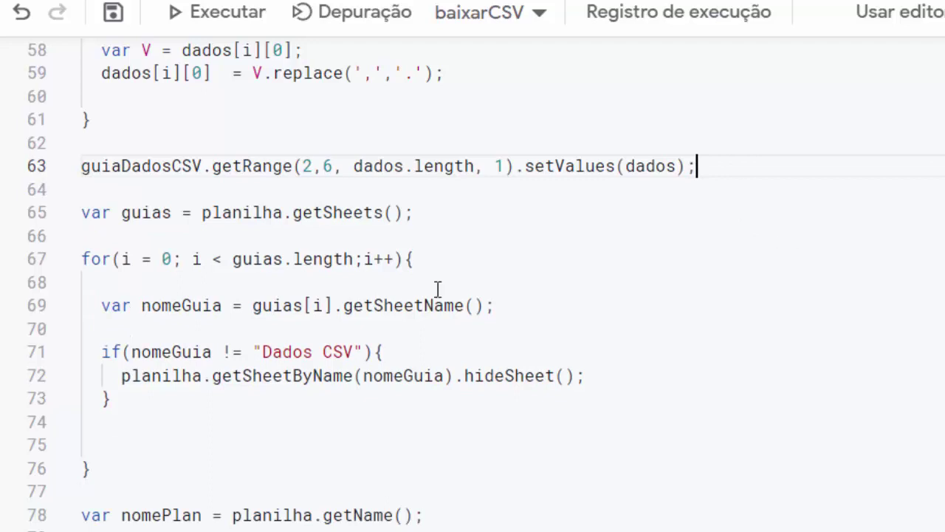
scroll(159, 213, "down", 2)
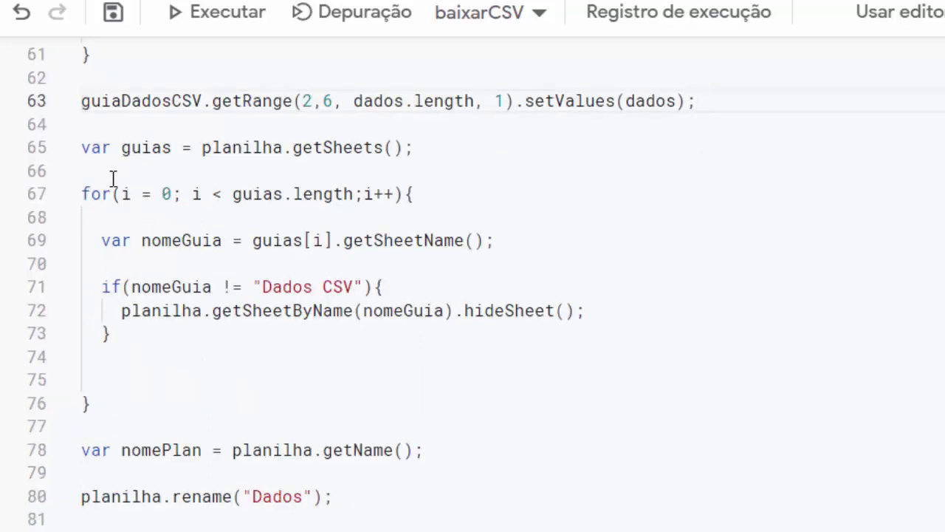
left_click_drag(83, 150, 118, 402)
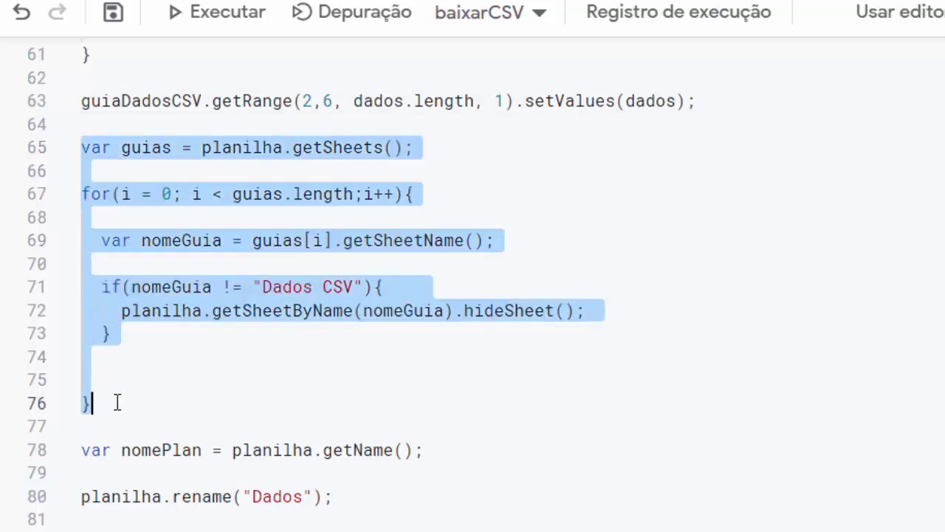
left_click(152, 342)
key("Delete")
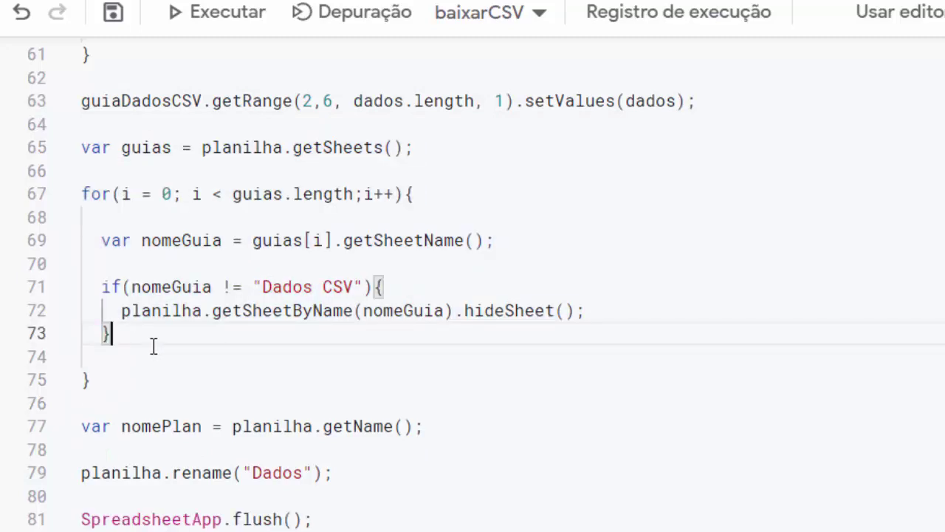
left_click(356, 286)
left_click_drag(355, 287, 262, 287)
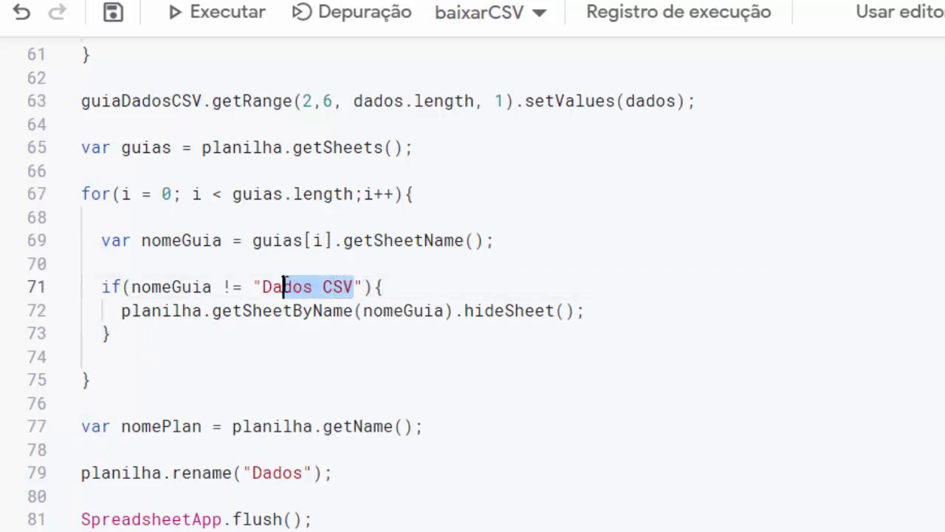
left_click(212, 368)
scroll(208, 303, "down", 3)
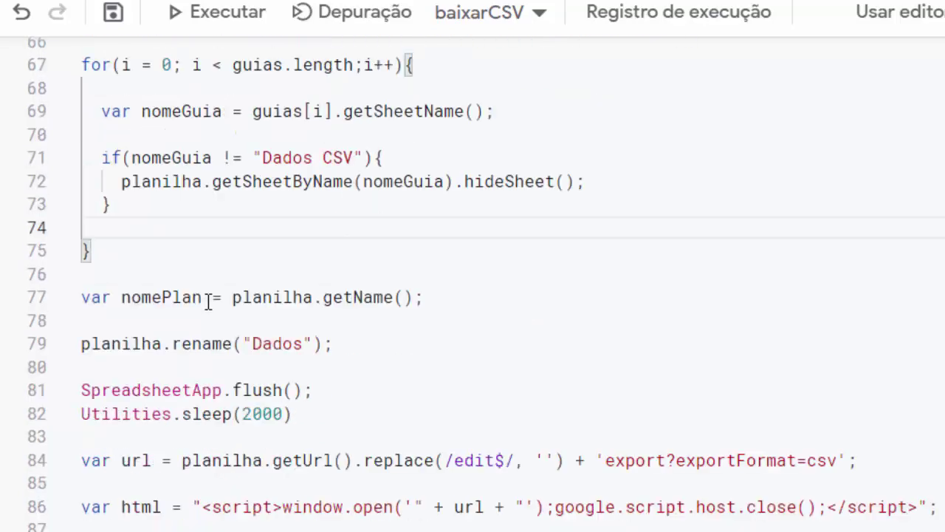
scroll(254, 295, "down", 3)
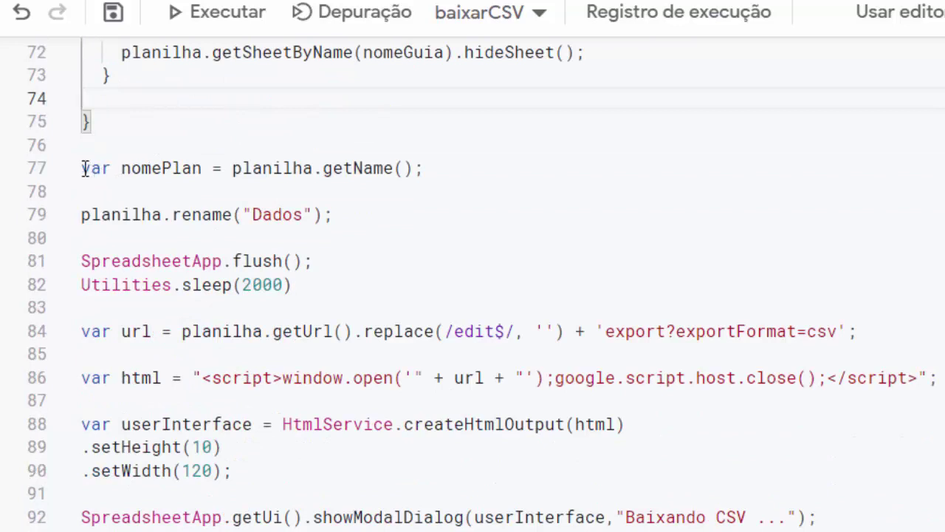
left_click(82, 168)
left_click_drag(83, 168, 434, 170)
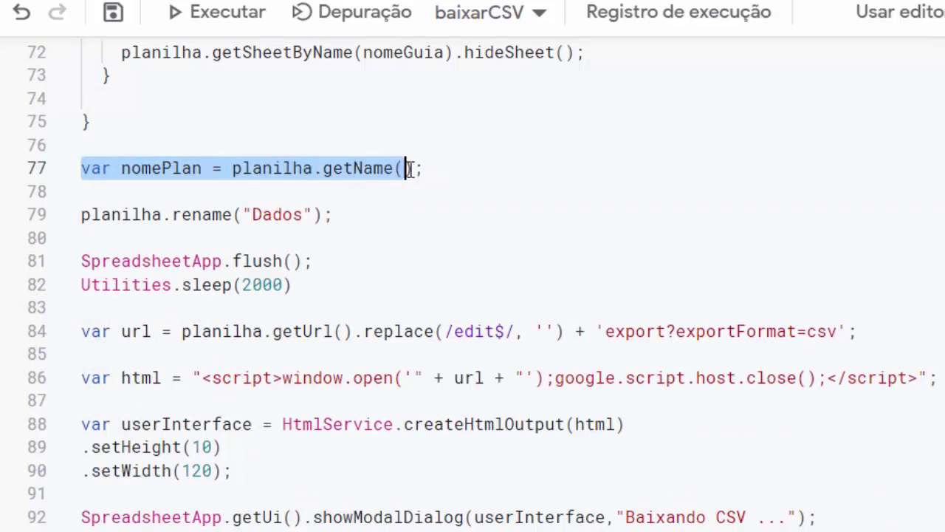
left_click(384, 196)
left_click(83, 214)
left_click_drag(83, 214, 338, 215)
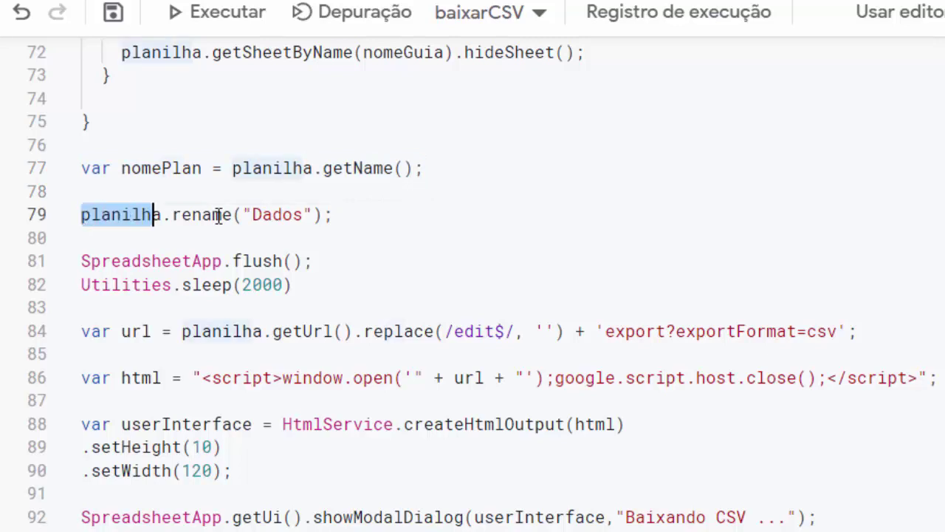
left_click(334, 247)
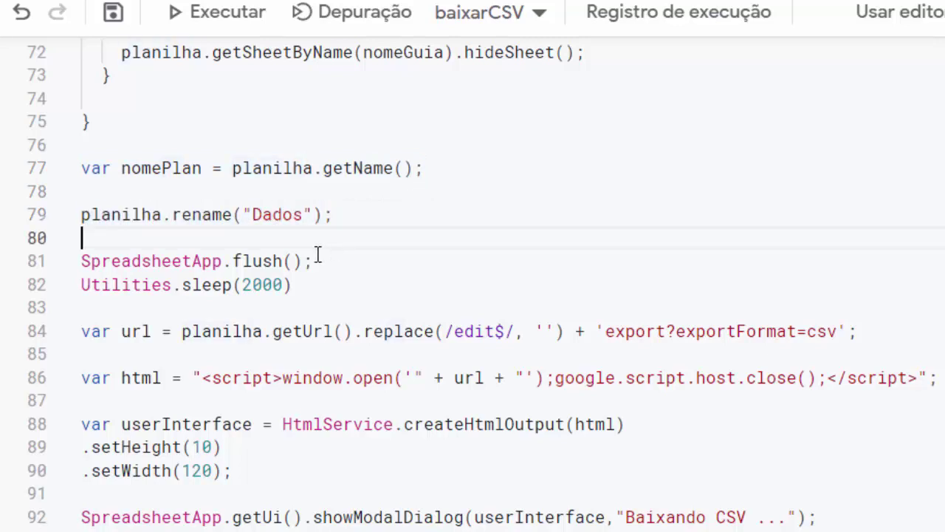
left_click(305, 214)
left_click_drag(305, 214, 253, 214)
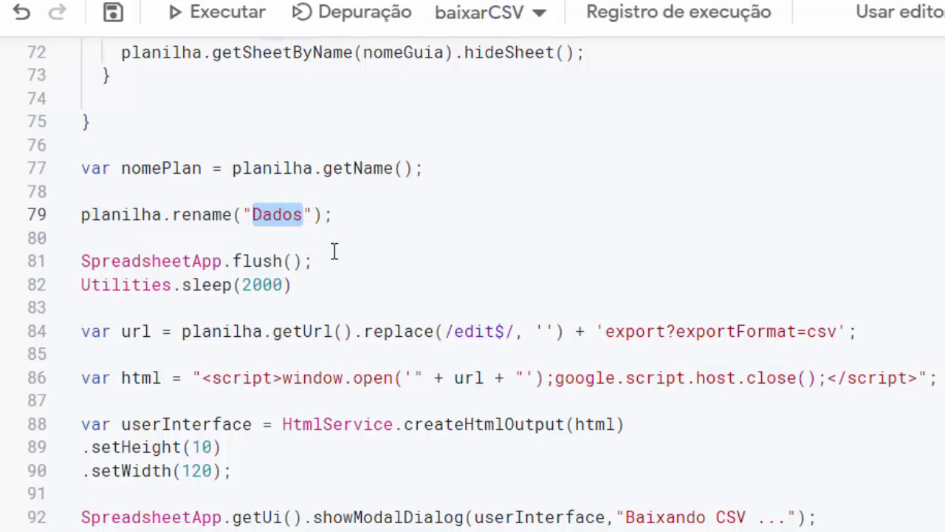
scroll(348, 240, "down", 1)
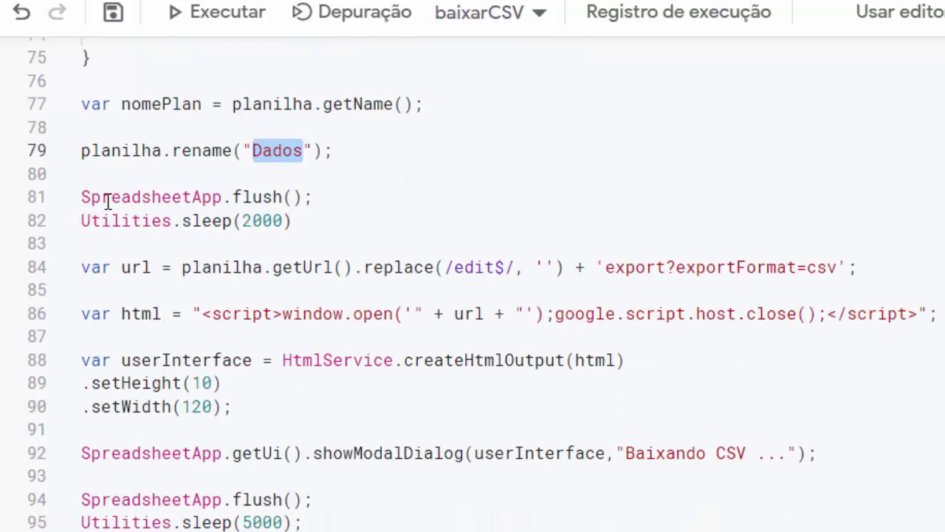
Check the flush, two-second pause and 'Baixando CSV' download dialog code
left_click_drag(84, 197, 337, 200)
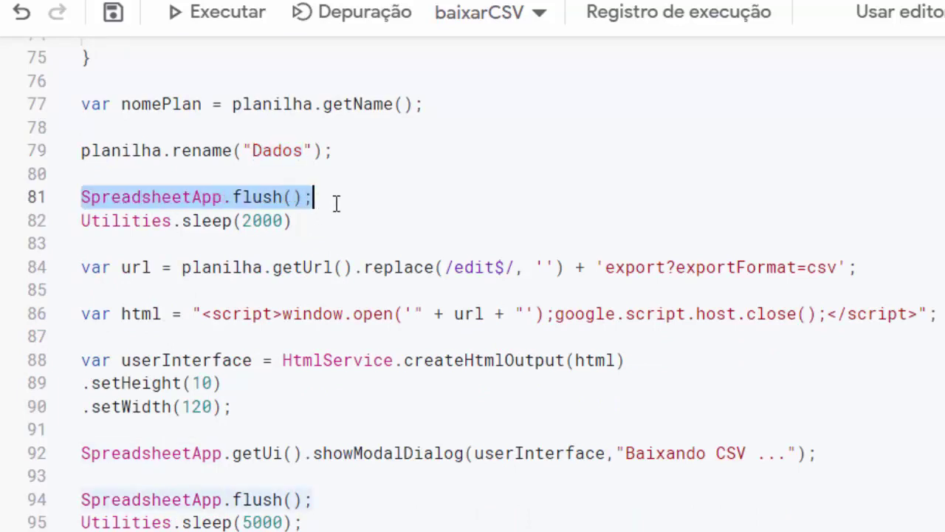
left_click(330, 230)
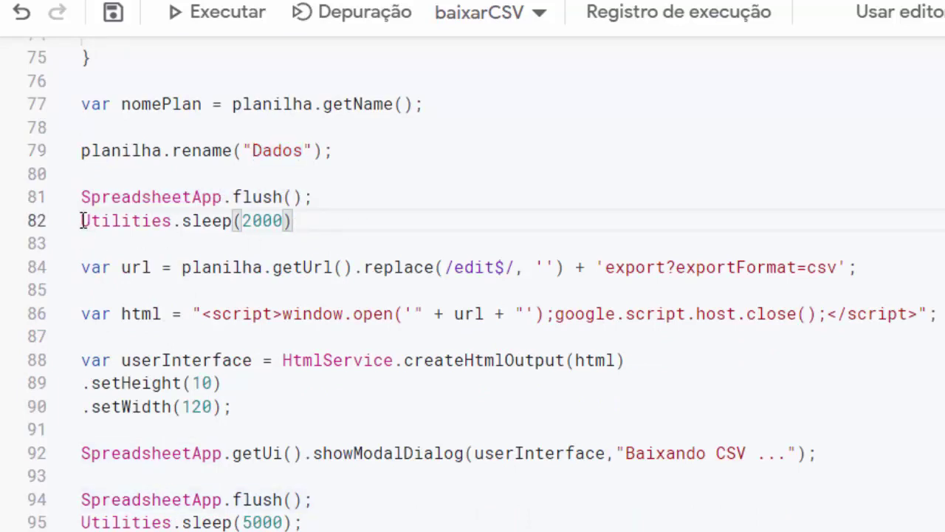
left_click_drag(80, 221, 294, 220)
scroll(399, 192, "down", 1)
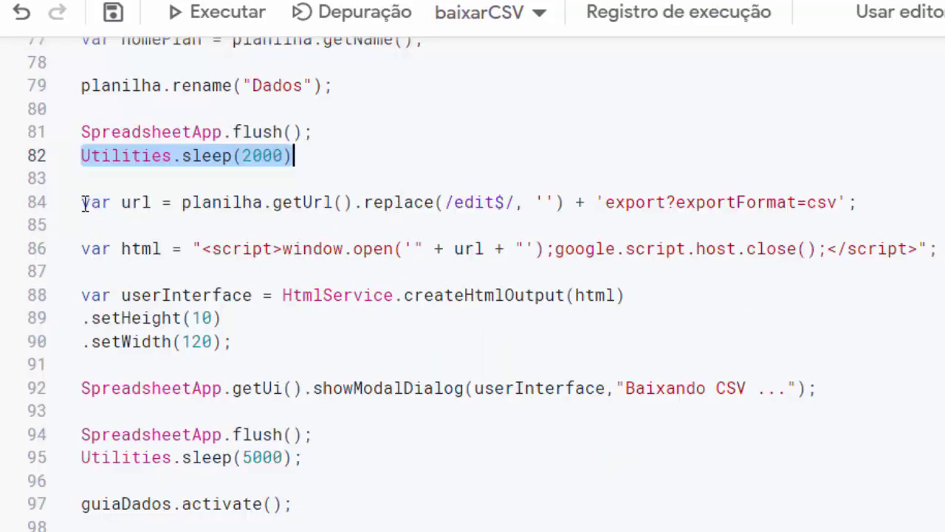
left_click_drag(83, 202, 252, 336)
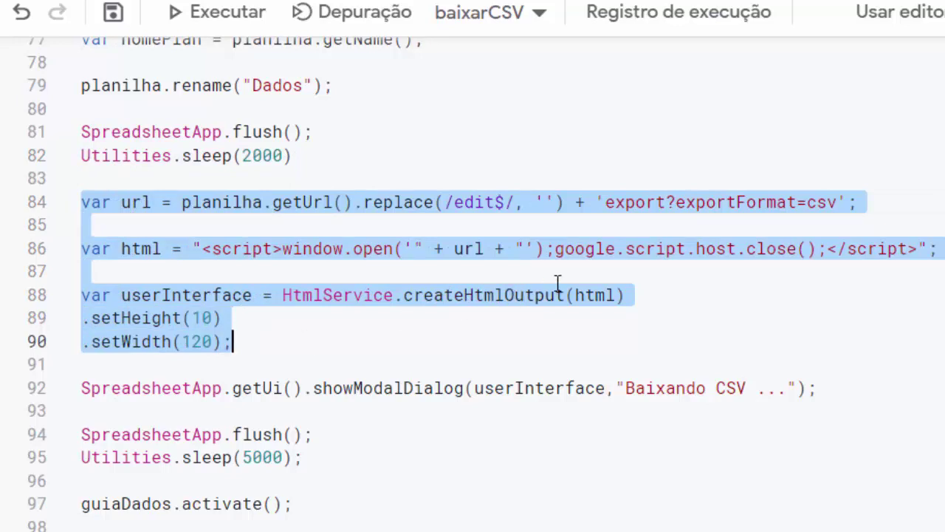
scroll(544, 313, "down", 3)
left_click_drag(747, 258, 626, 258)
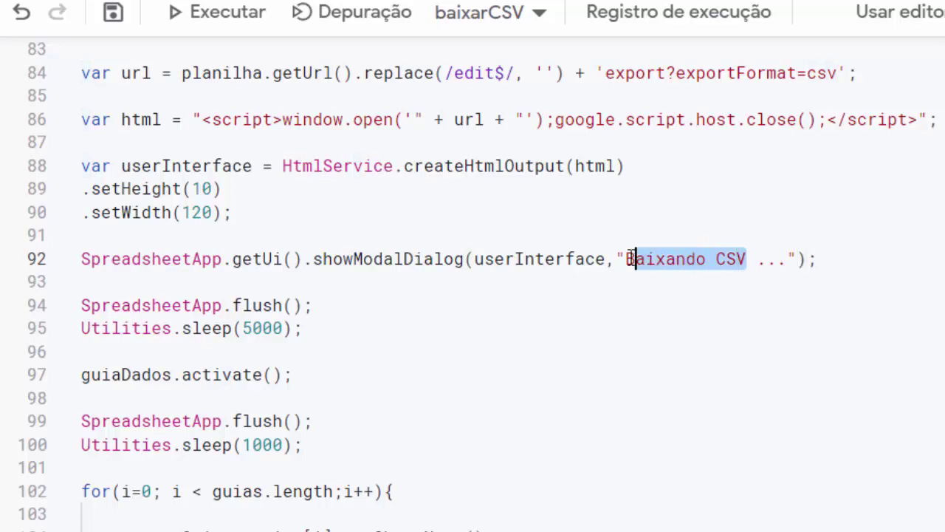
left_click(718, 287)
left_click_drag(747, 259, 628, 259)
Check the flush, five-second pause, data sheet reactivation and one-second pause lines
scroll(506, 308, "down", 1)
left_click_drag(86, 241, 325, 241)
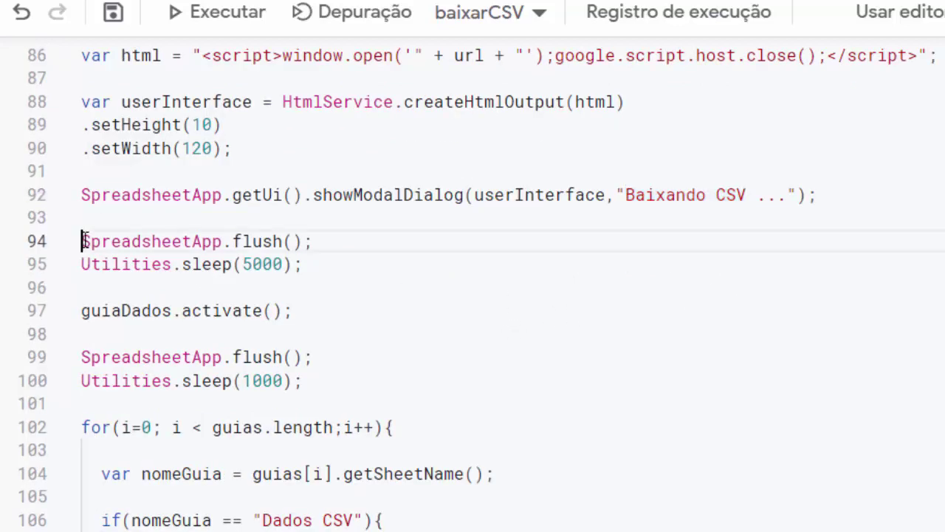
left_click(115, 285)
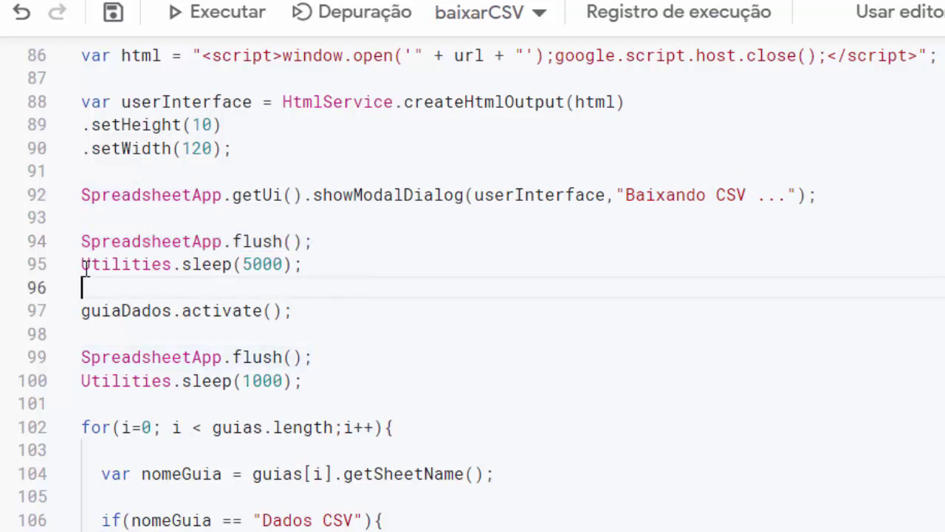
left_click_drag(82, 266, 312, 268)
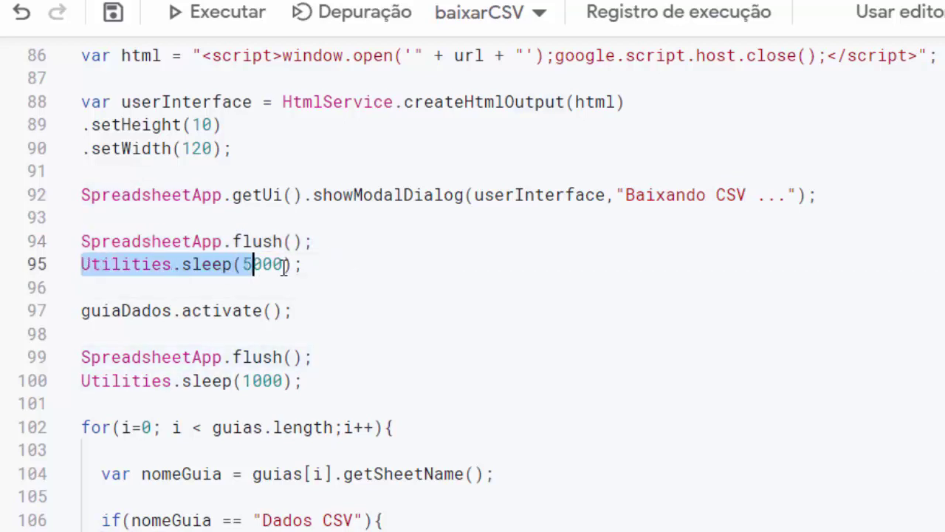
left_click(337, 292)
scroll(350, 292, "up", 1)
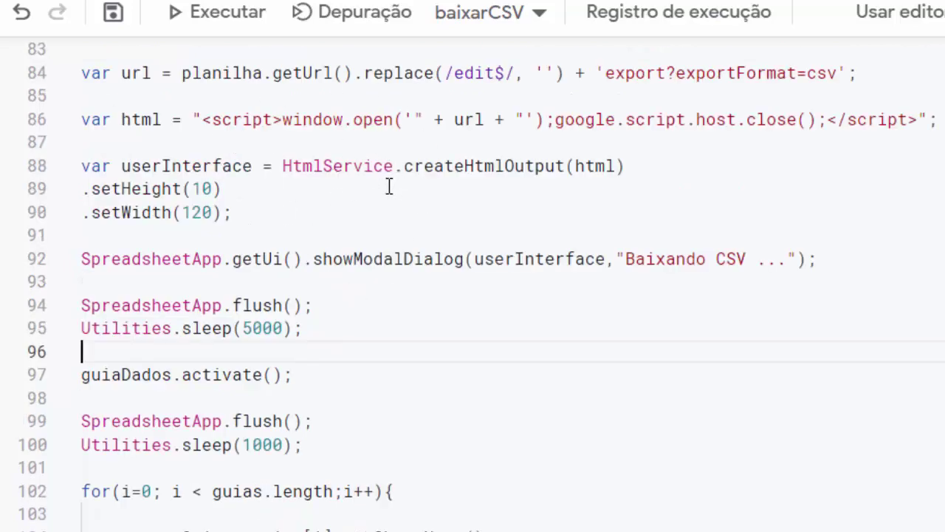
scroll(393, 179, "down", 2)
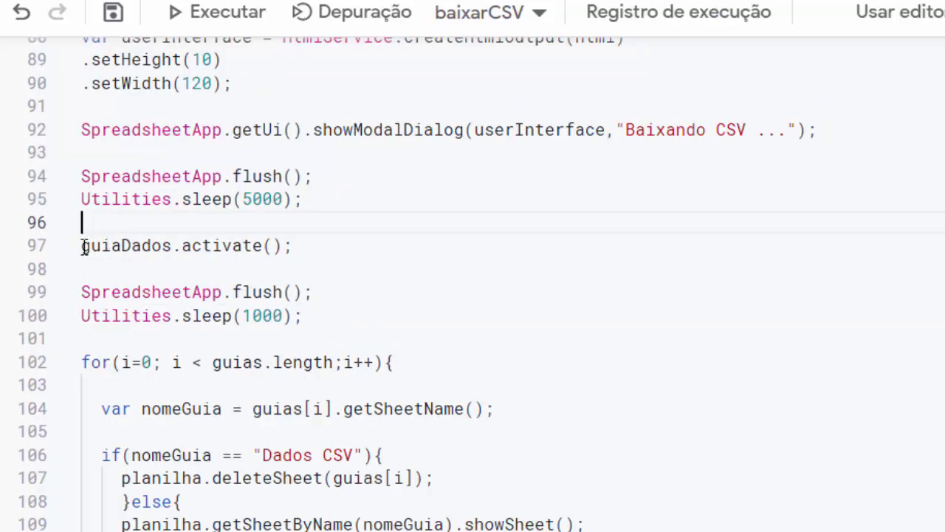
left_click_drag(81, 245, 318, 247)
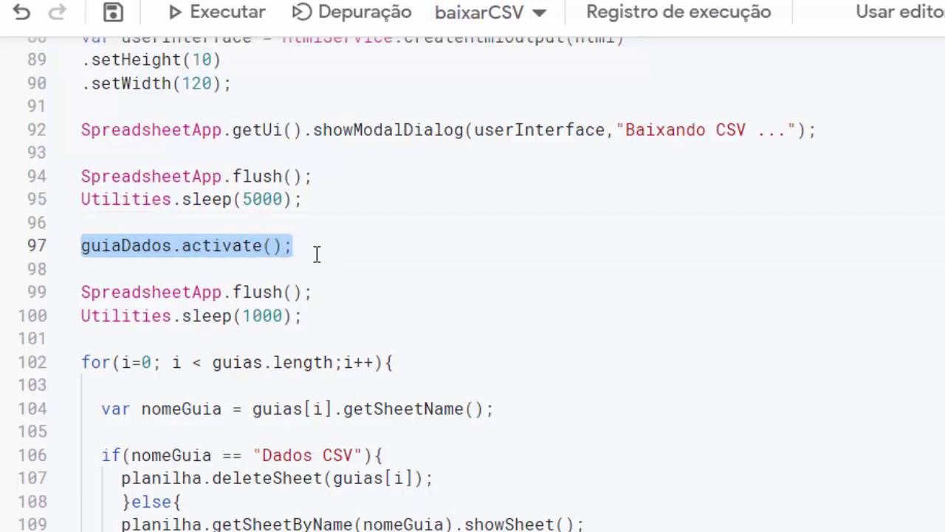
scroll(330, 233, "down", 1)
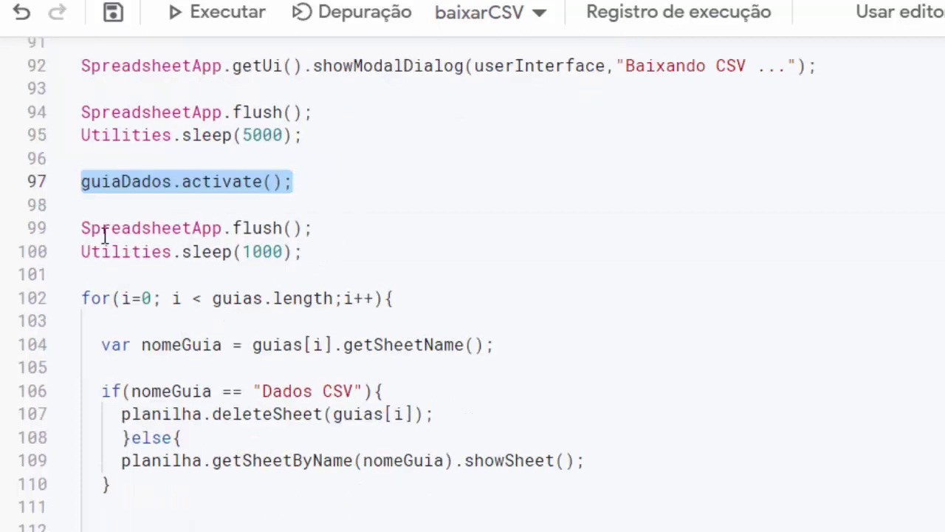
left_click_drag(83, 232, 338, 234)
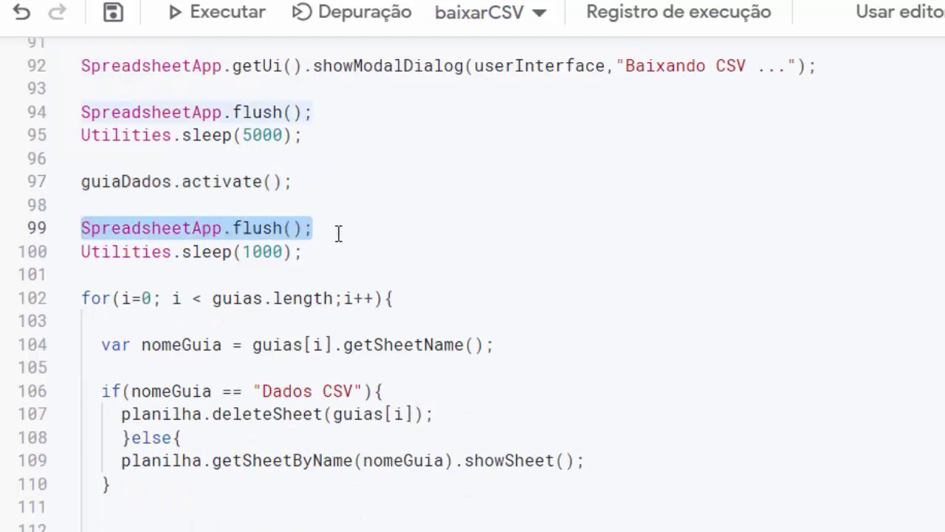
left_click_drag(82, 251, 384, 252)
scroll(382, 252, "down", 1)
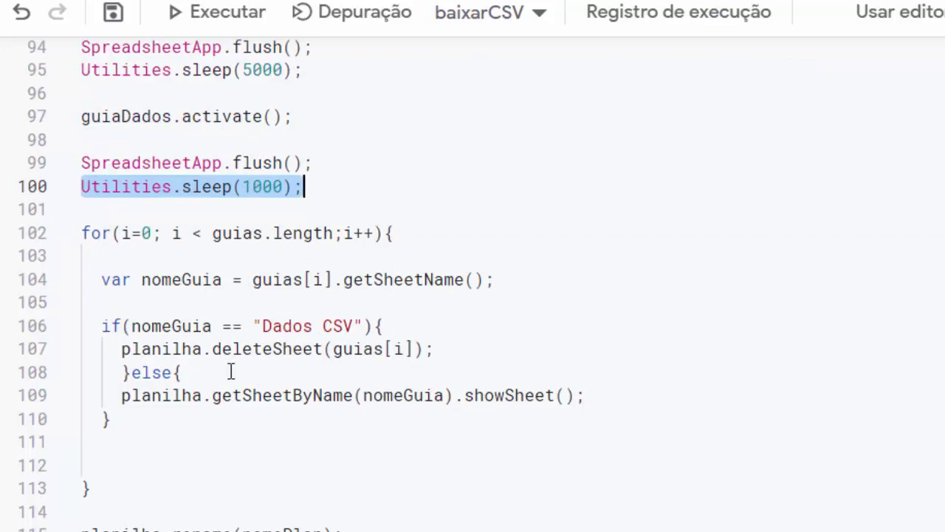
scroll(170, 281, "down", 1)
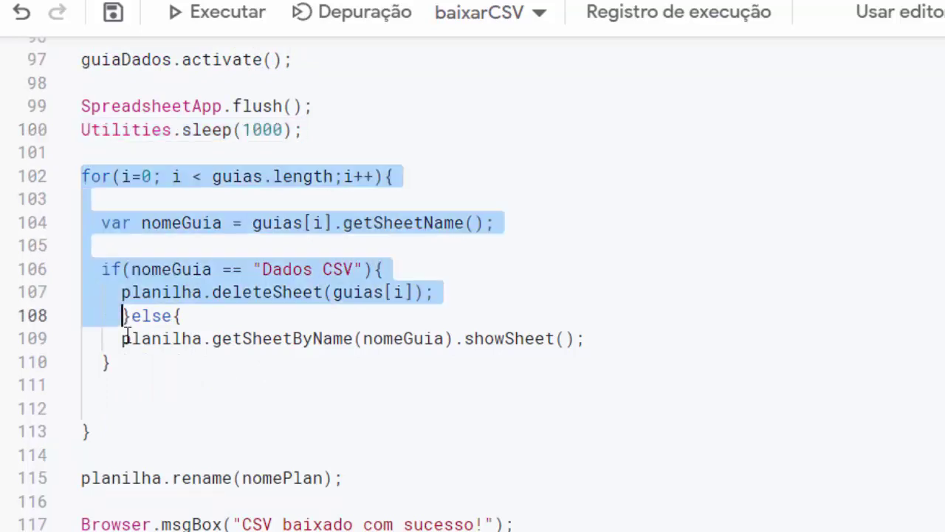
Check the final loop that deletes the Dados CSV sheet and reshows the others
left_click_drag(83, 176, 85, 435)
left_click(158, 407)
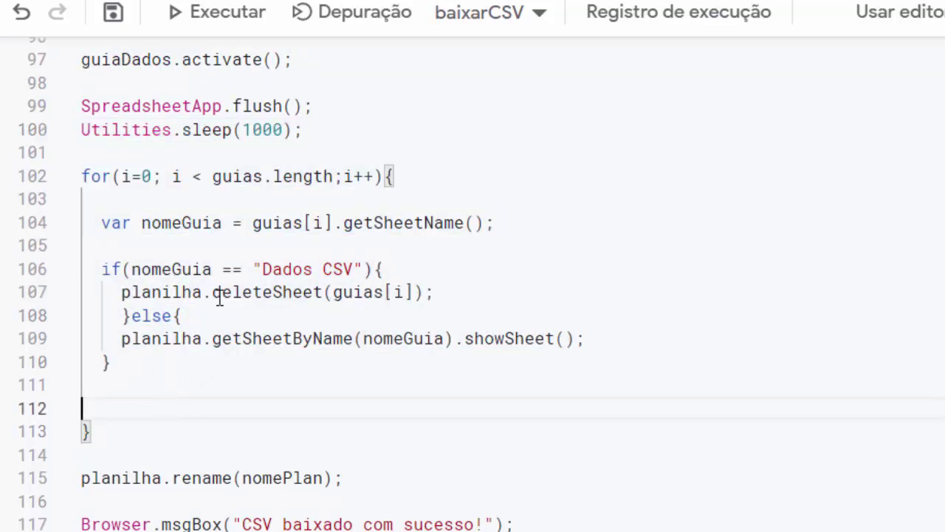
left_click_drag(354, 269, 263, 269)
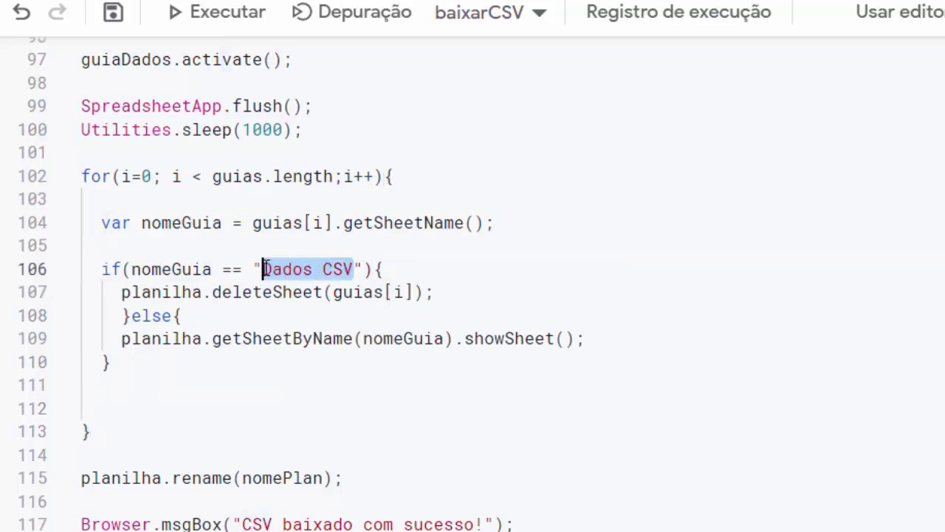
left_click(124, 363)
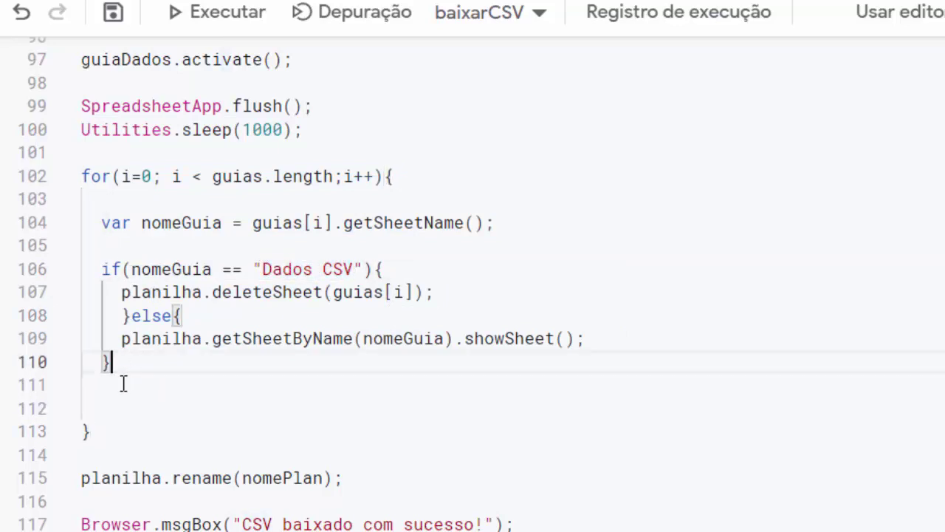
scroll(126, 378, "up", 1)
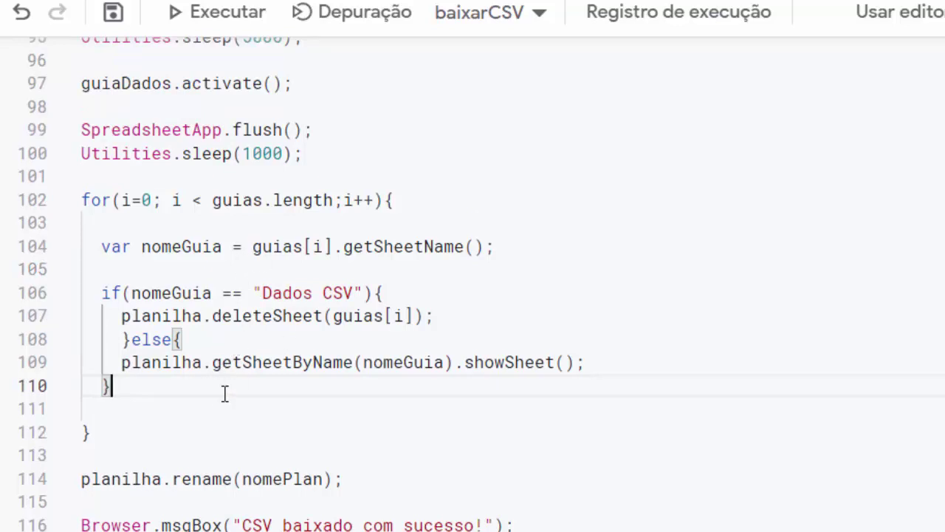
left_click_drag(356, 294, 262, 293)
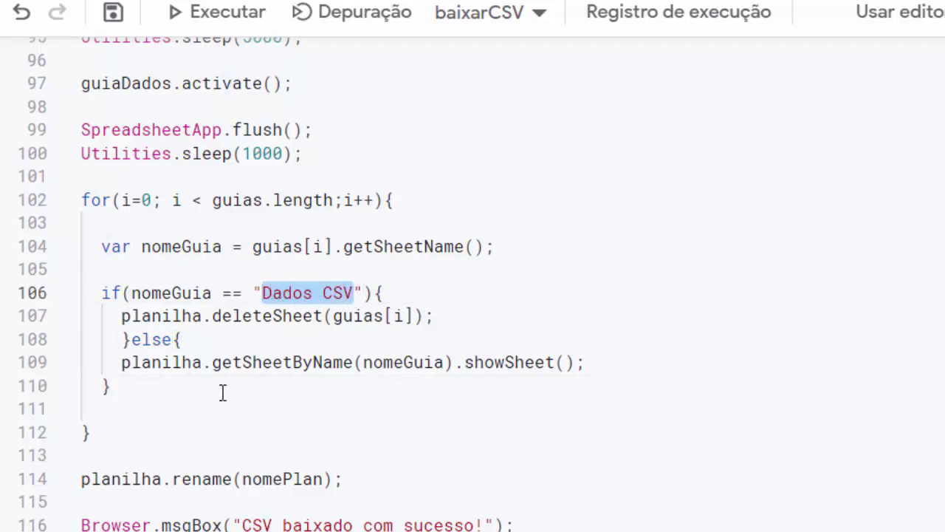
left_click_drag(121, 316, 436, 316)
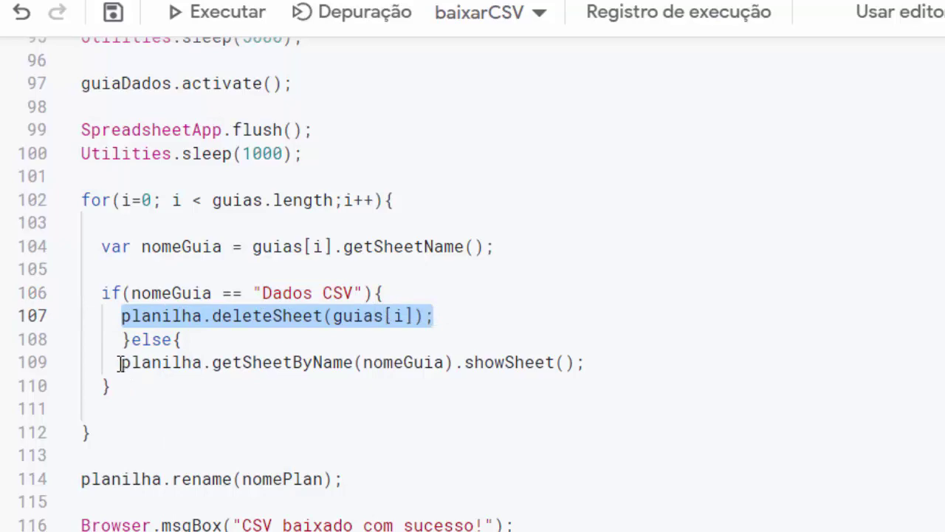
mouse_move(121, 362)
left_mouse_down()
mouse_move(594, 364)
mouse_move(584, 363)
left_mouse_up()
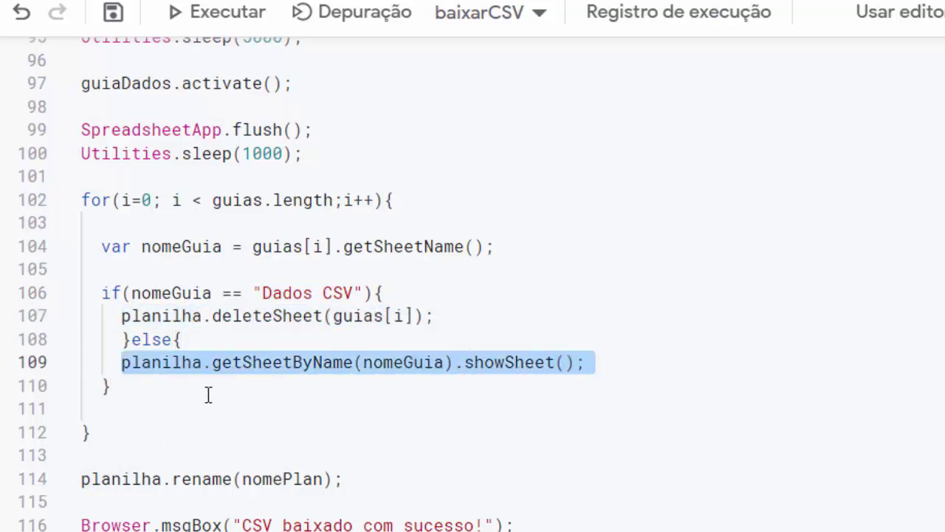
left_click(171, 384)
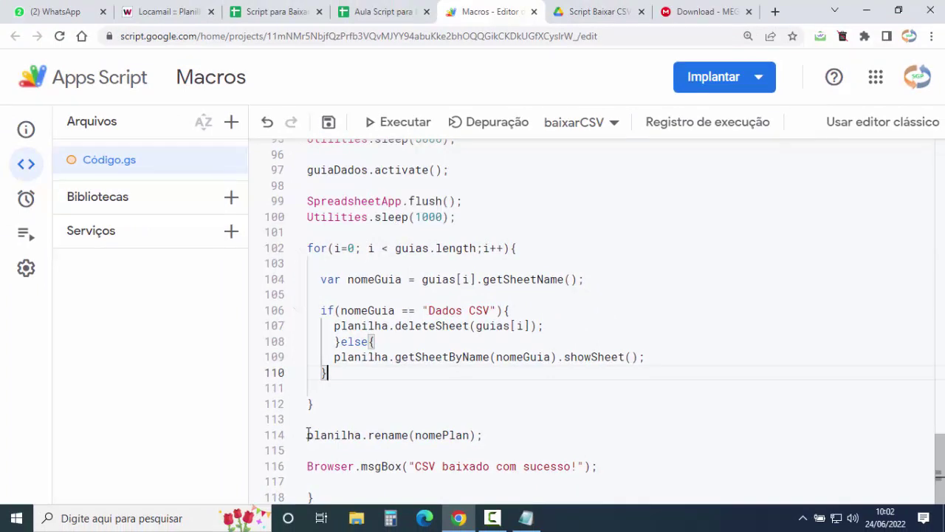
Review the rename and 'CSV baixado com sucesso!' lines, then save Código.gs
left_click_drag(308, 436, 307, 419)
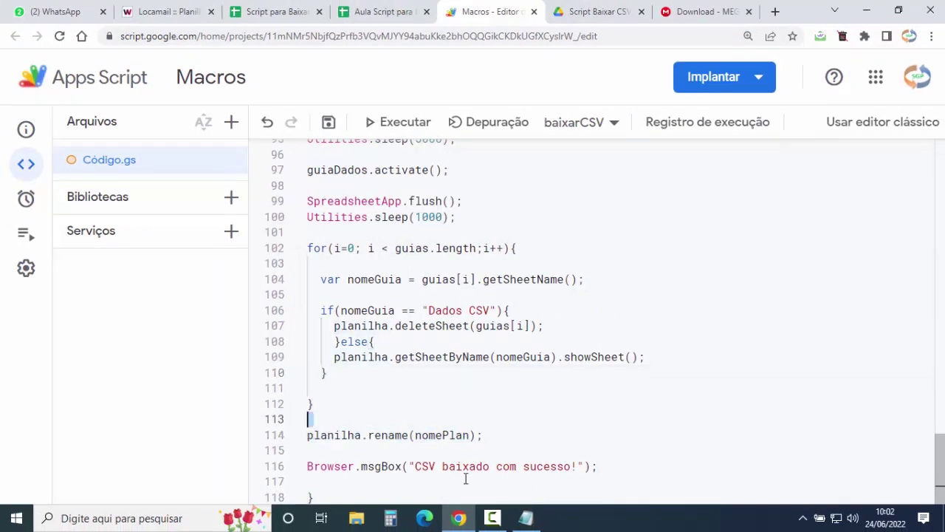
left_click_drag(309, 466, 602, 464)
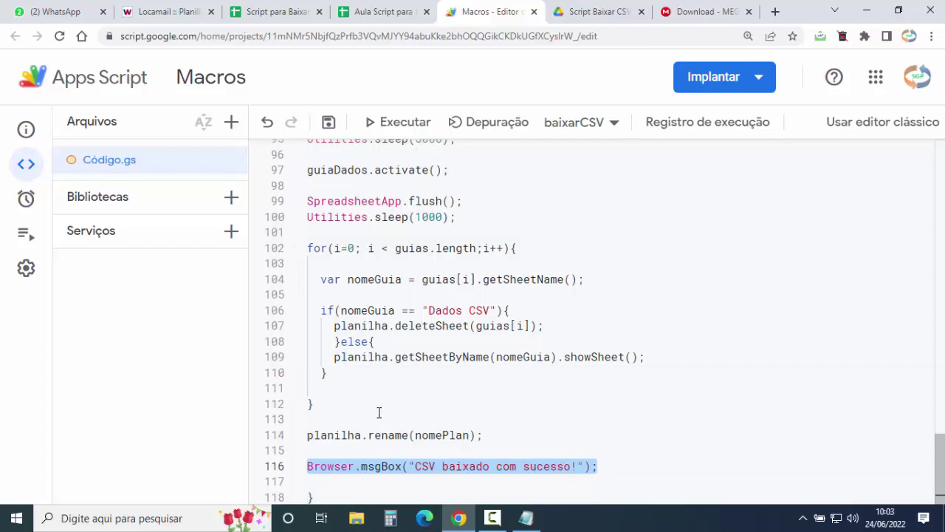
left_click(328, 122)
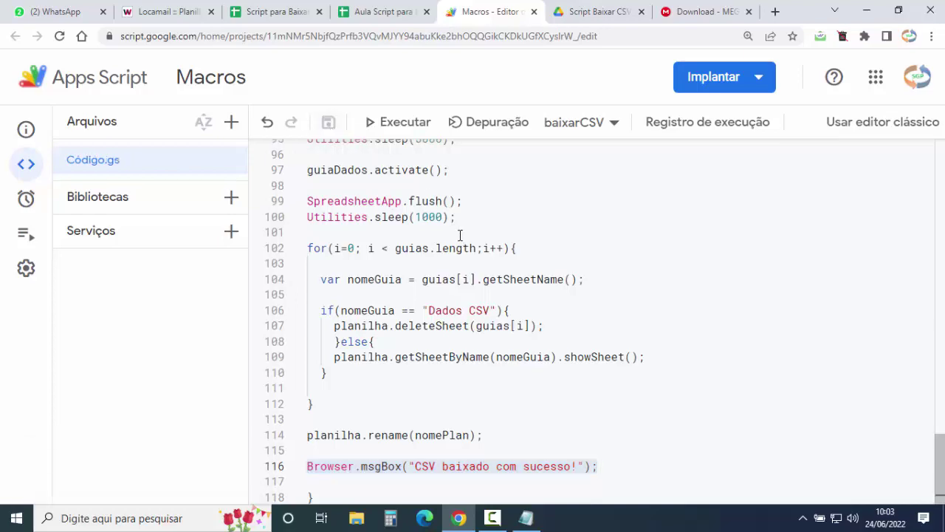
scroll(438, 247, "up", 3)
scroll(440, 247, "up", 4)
scroll(441, 247, "up", 3)
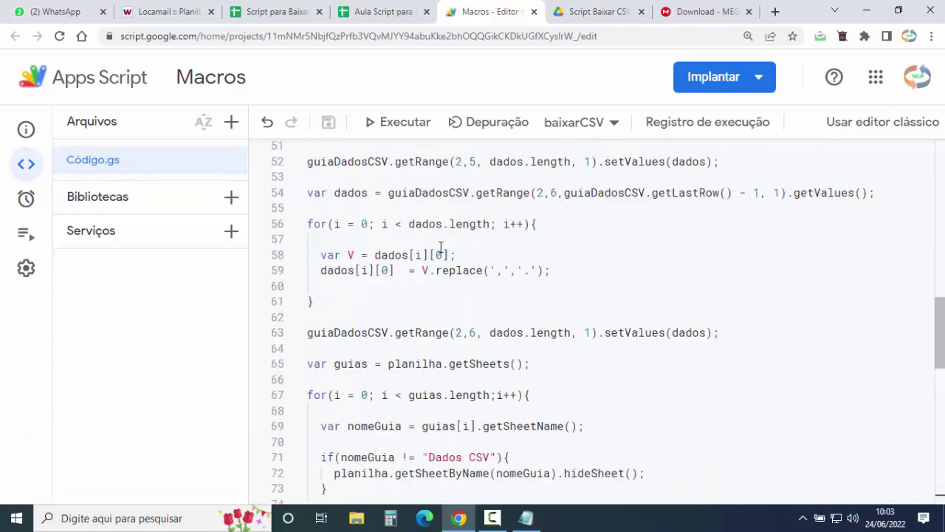
scroll(441, 247, "up", 4)
scroll(441, 247, "up", 4)
scroll(441, 248, "up", 3)
scroll(441, 247, "up", 2)
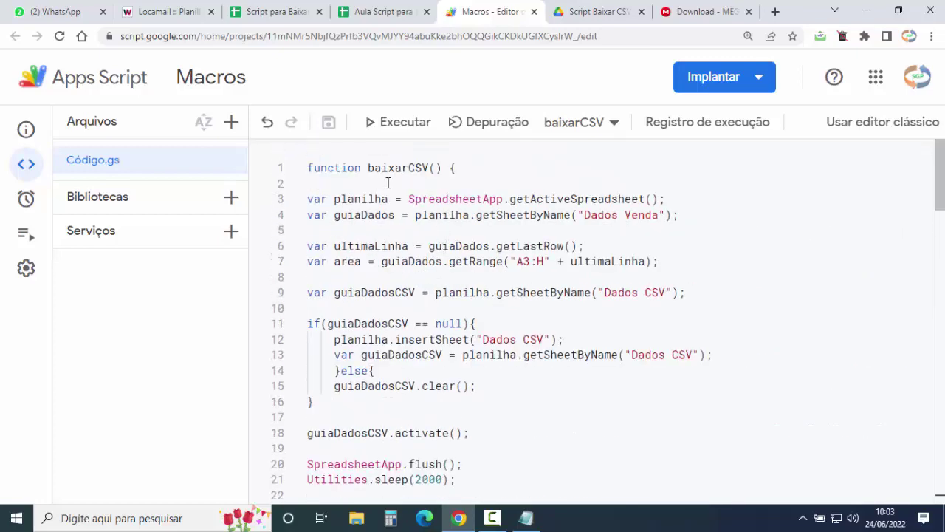
Start a new drawing on the Dados Venda sheet
left_click(373, 11)
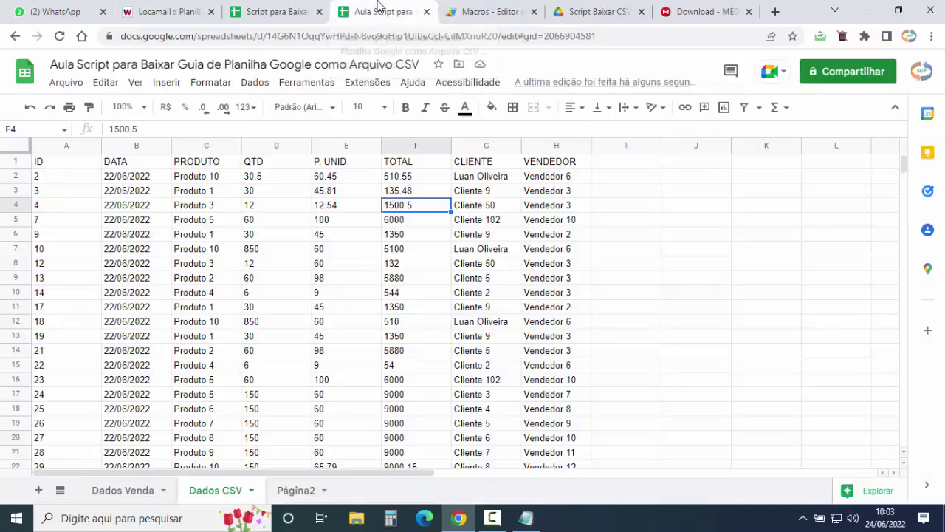
left_click(113, 496)
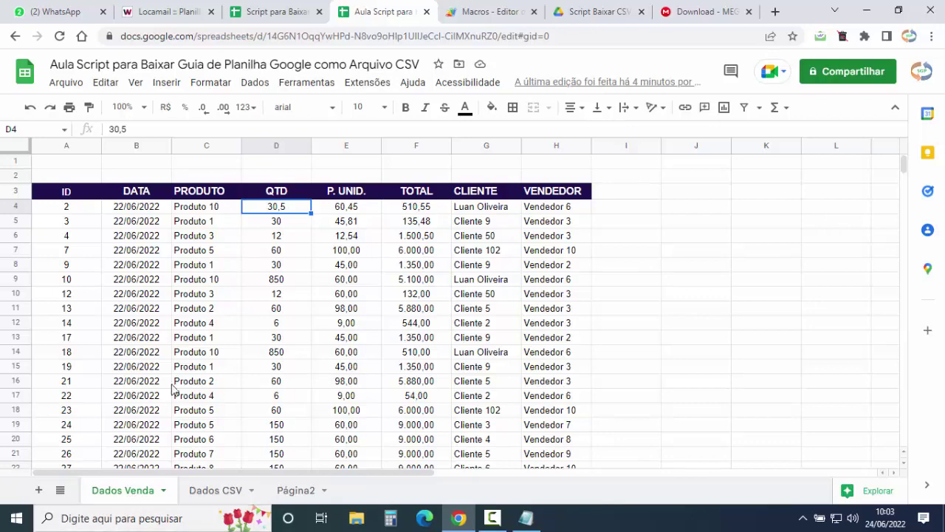
left_click(167, 83)
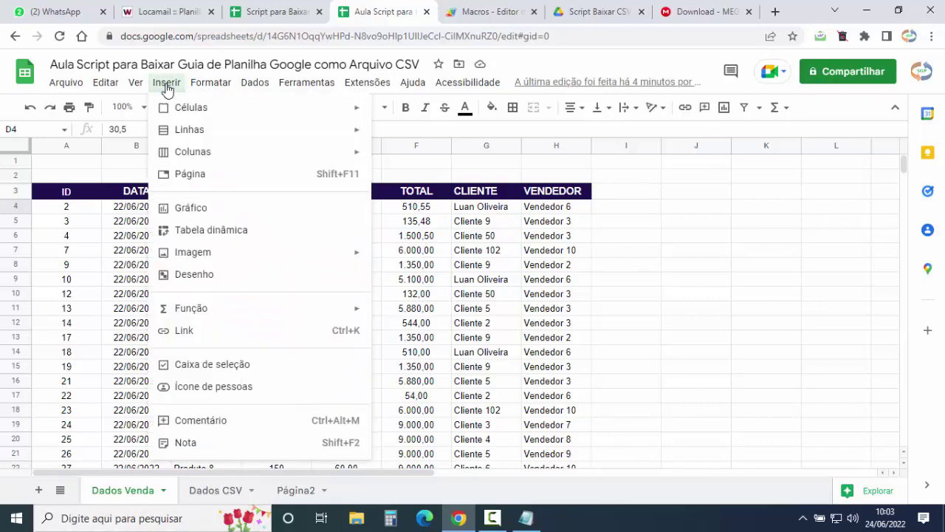
left_click(209, 280)
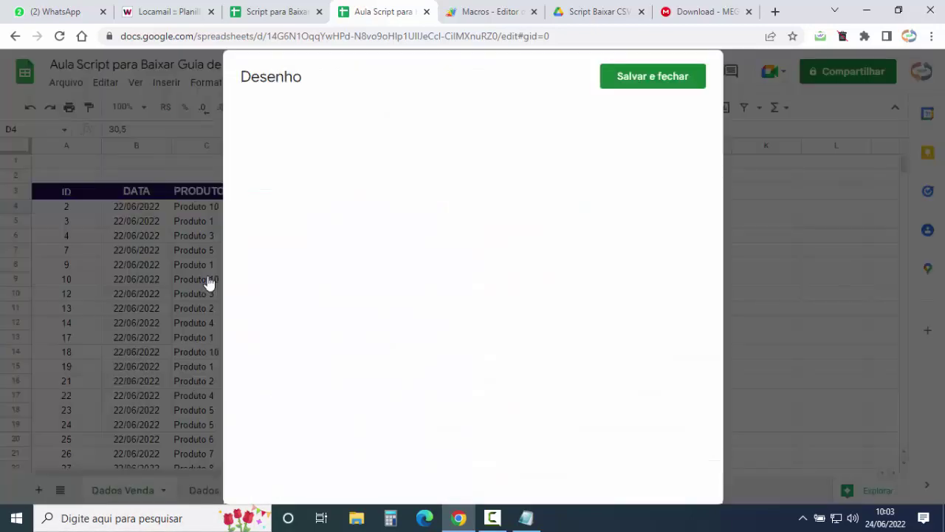
Draw a small rounded rectangle labelled 'BAIXAR CSV'
left_click(420, 118)
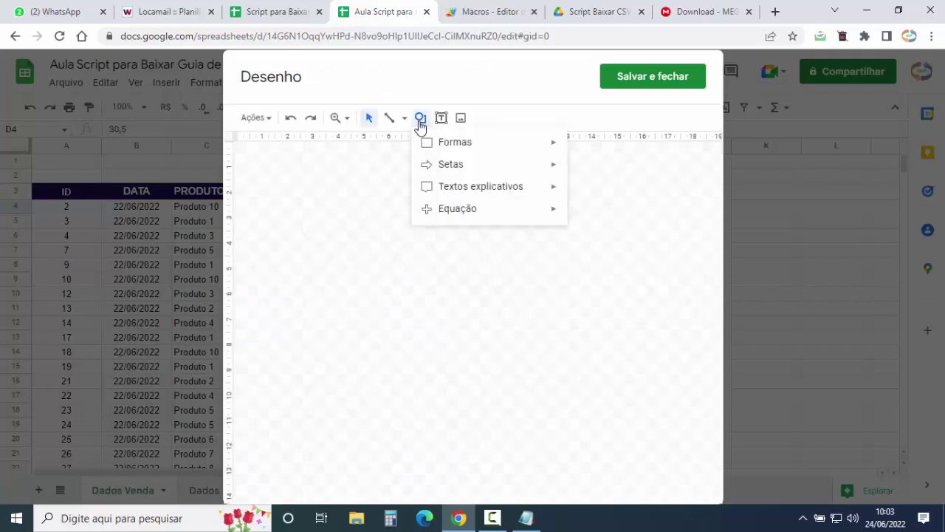
mouse_move(448, 144)
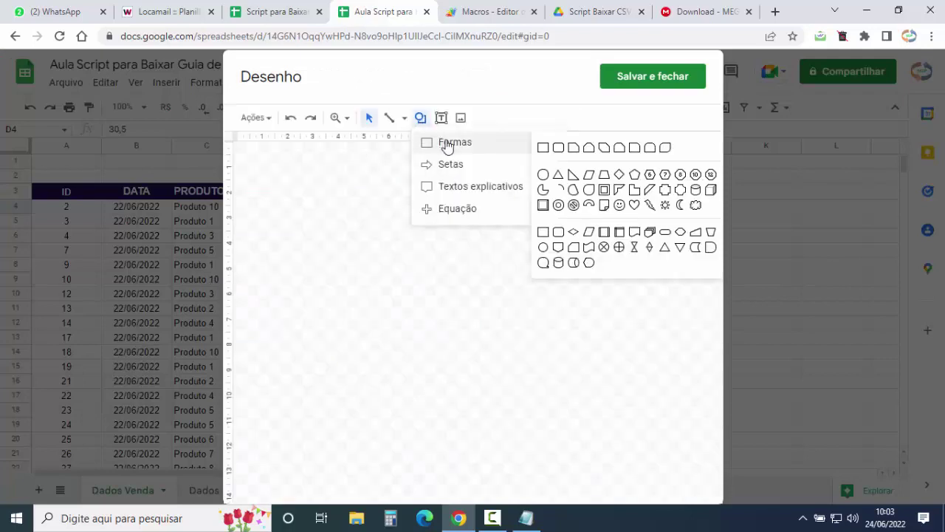
left_click(558, 148)
left_click_drag(337, 174, 428, 198)
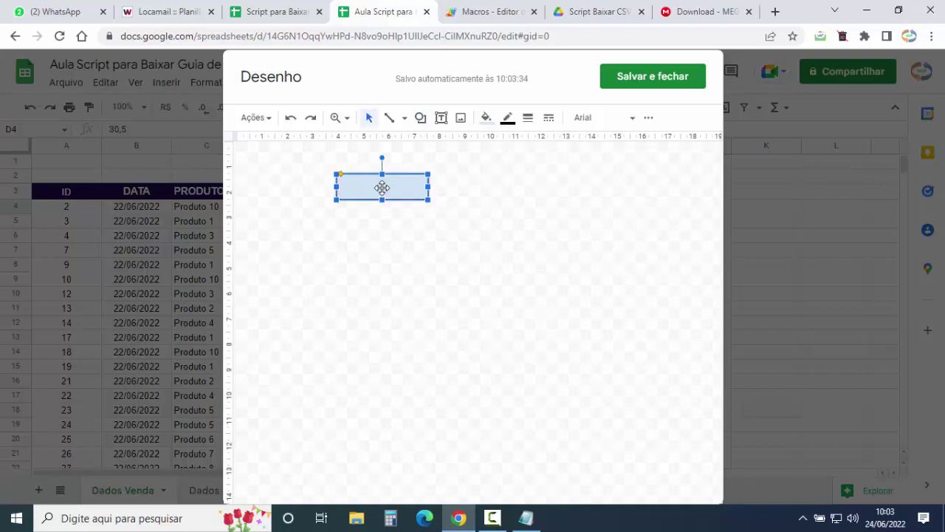
right_click(381, 187)
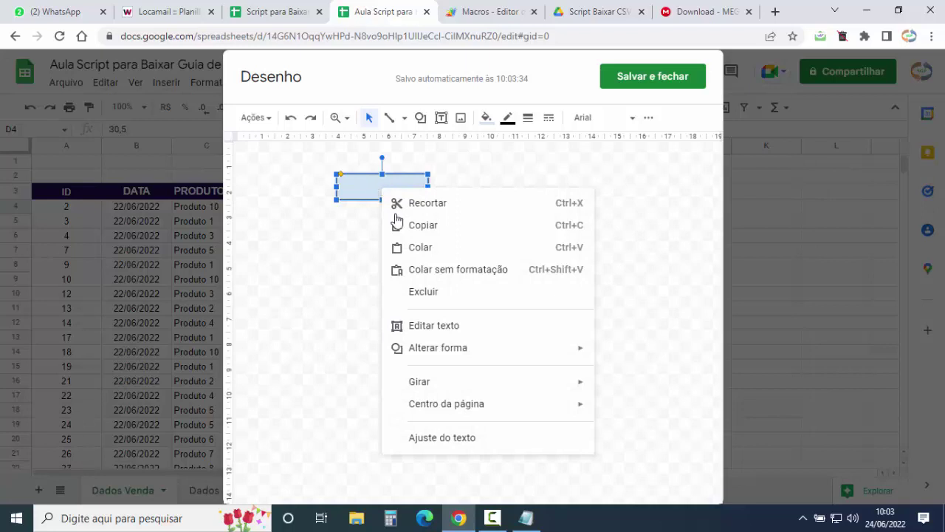
left_click(439, 326)
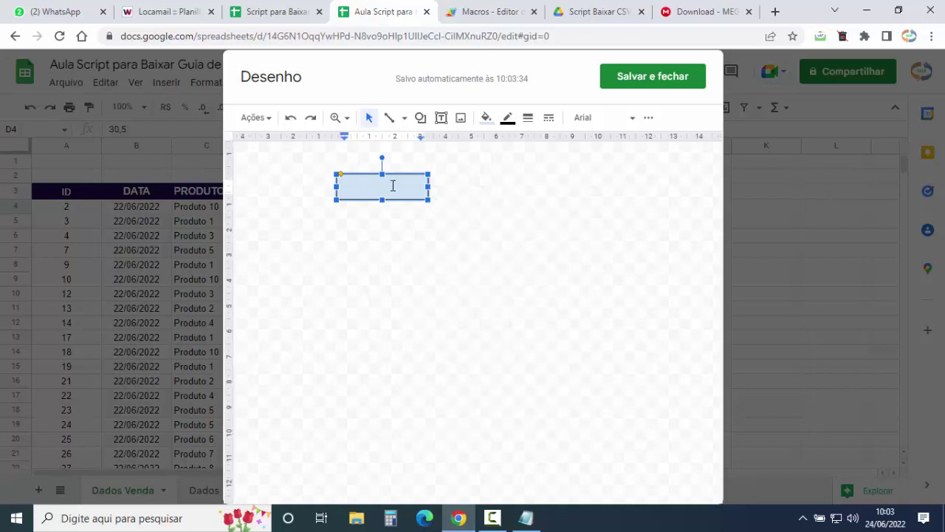
type("BAIXAR")
type(" CSV")
left_click(405, 244)
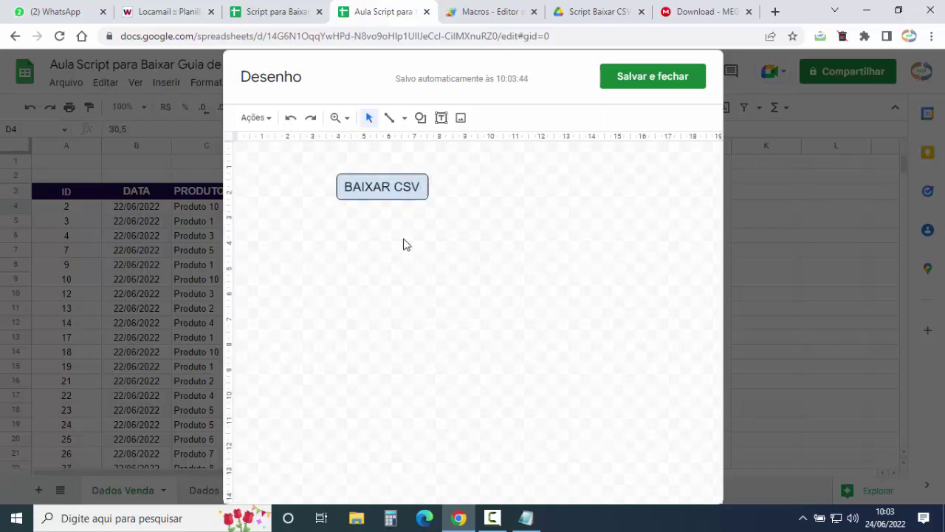
Fill the box cyan, make its text bold and centred, and widen it
left_click(415, 192)
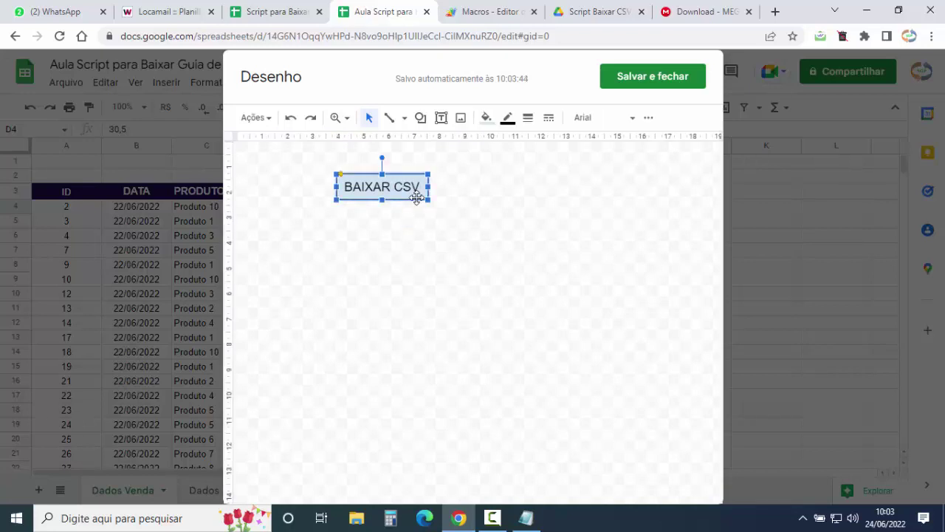
left_click(486, 119)
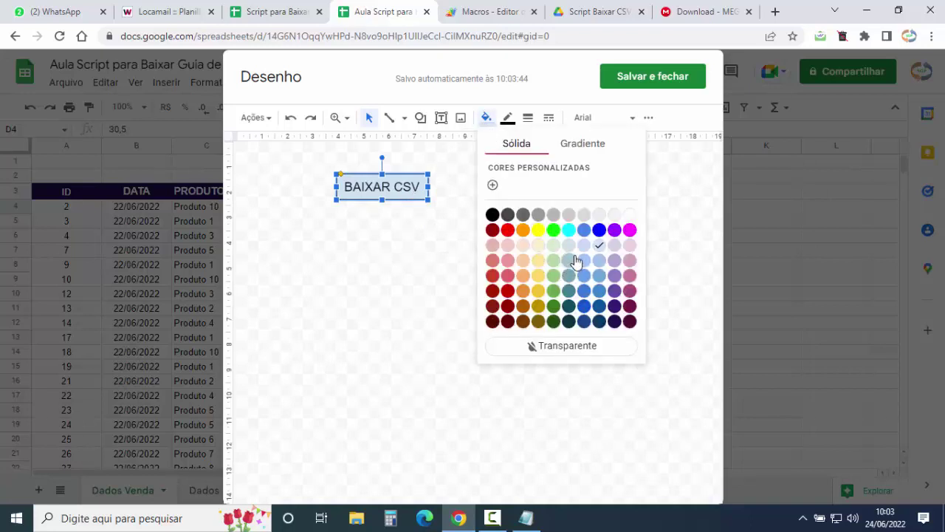
left_click(569, 231)
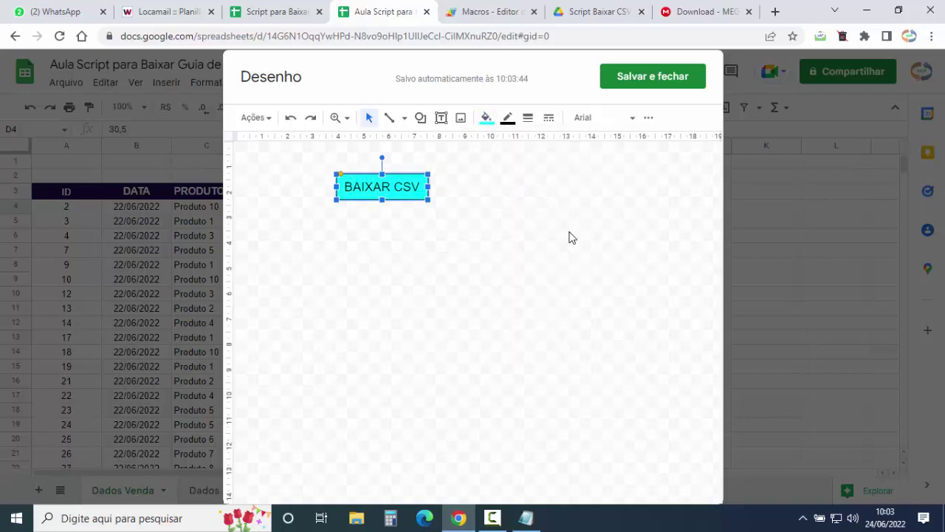
left_click(649, 118)
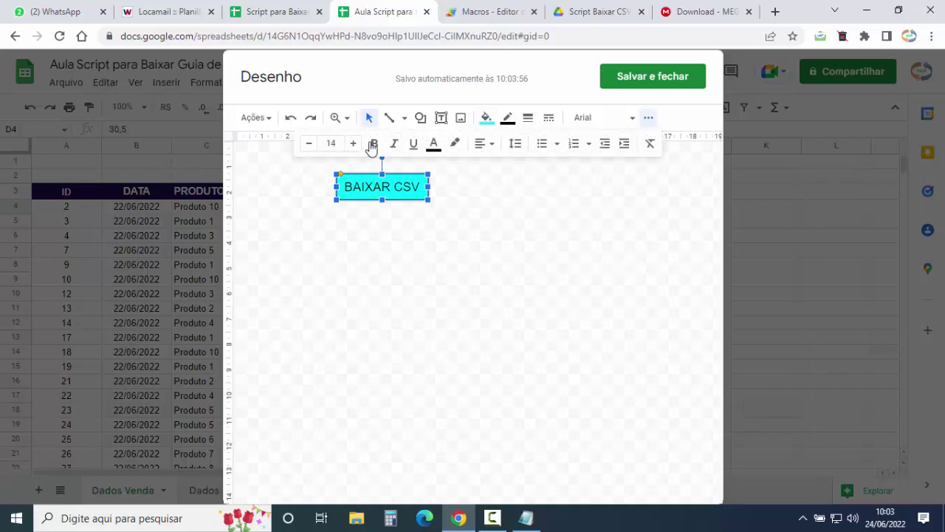
left_click(373, 144)
left_click(488, 144)
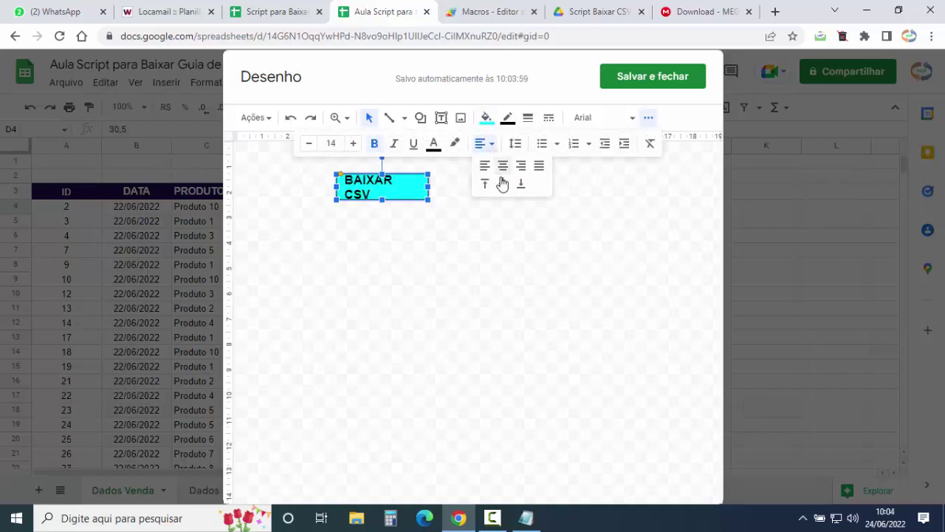
left_click(503, 166)
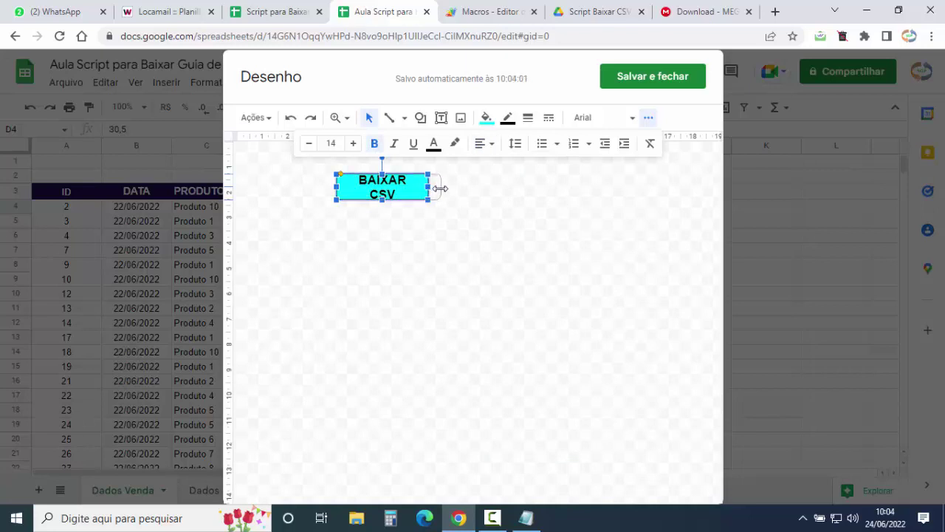
left_click_drag(440, 189, 444, 188)
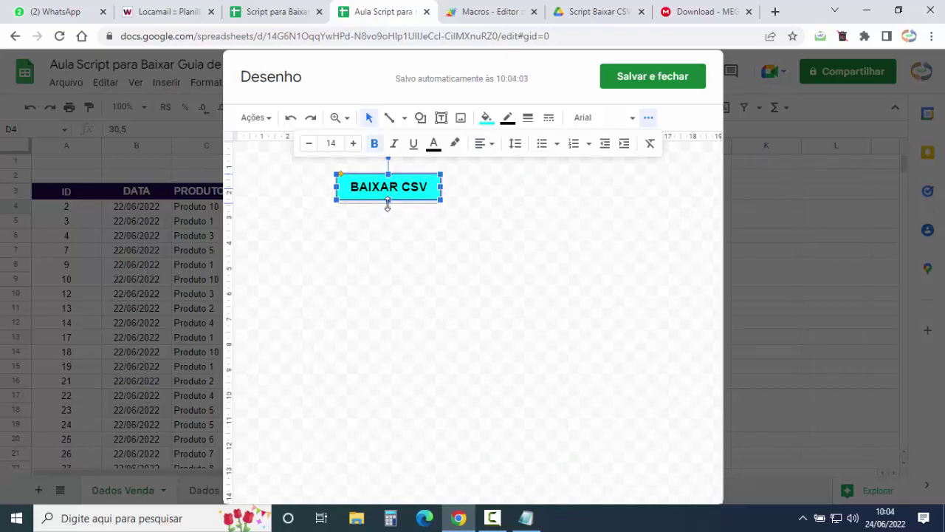
left_click_drag(387, 205, 388, 209)
left_click(563, 253)
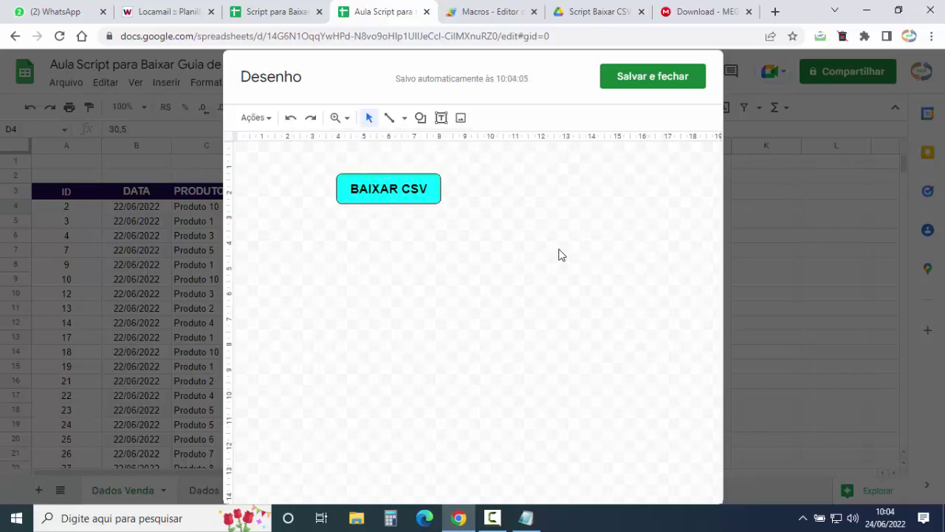
Save the drawing and place the BAIXAR CSV button beside the table's top right
left_click(645, 83)
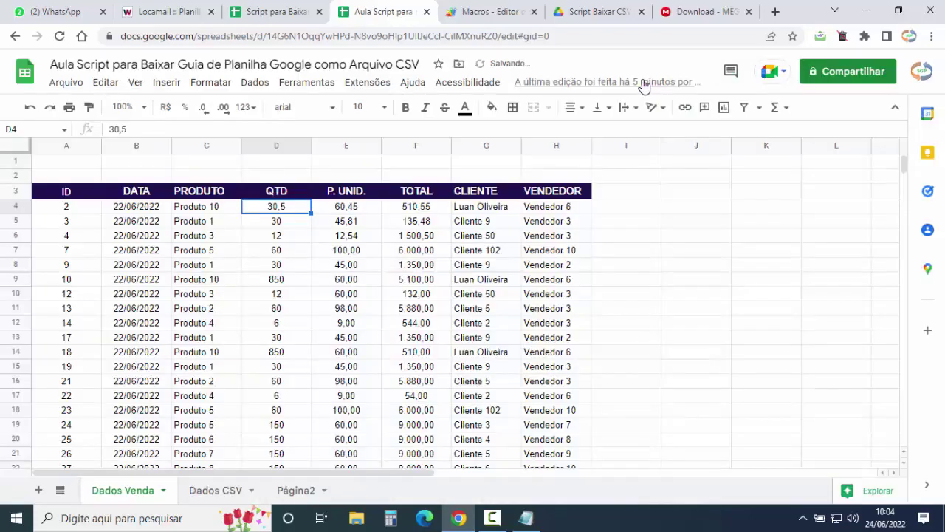
mouse_move(317, 228)
left_mouse_down()
mouse_move(133, 161)
mouse_move(699, 175)
left_mouse_up()
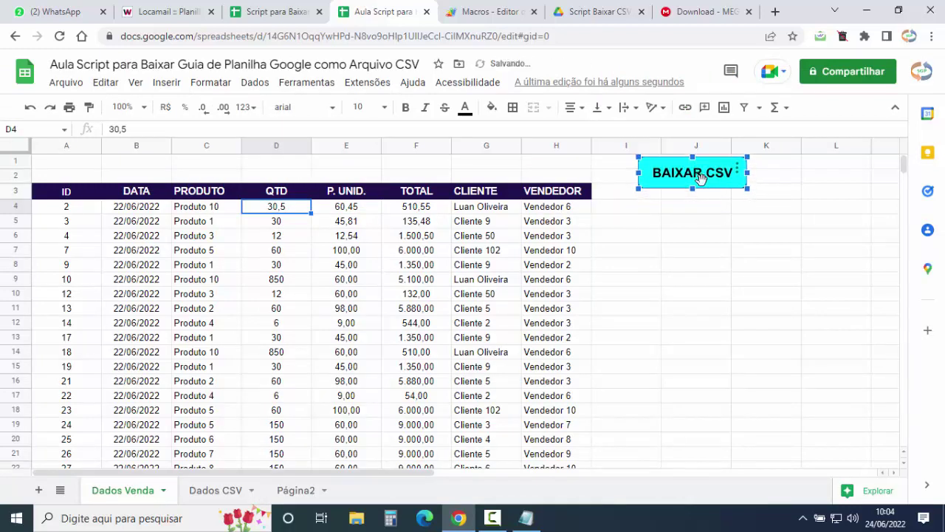
left_click(669, 221)
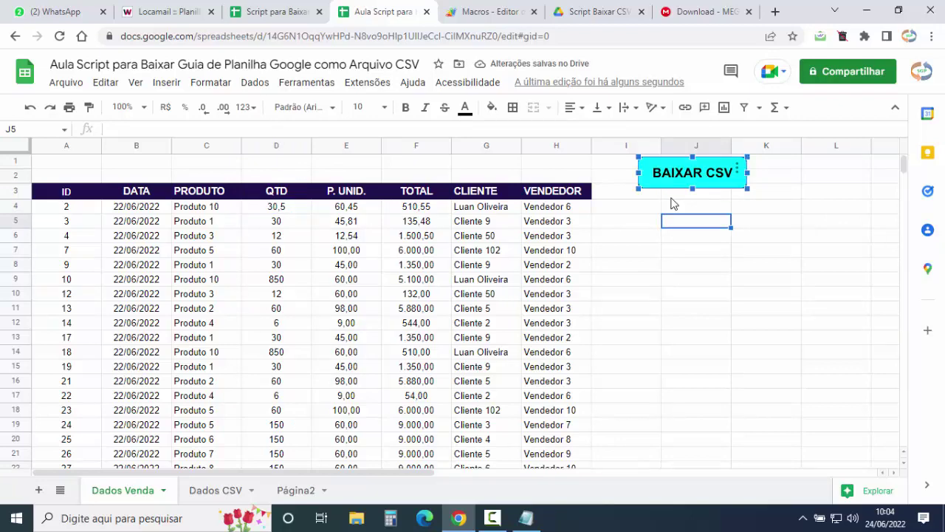
Assign the baixarCSV script to the BAIXAR CSV button
left_click(478, 9)
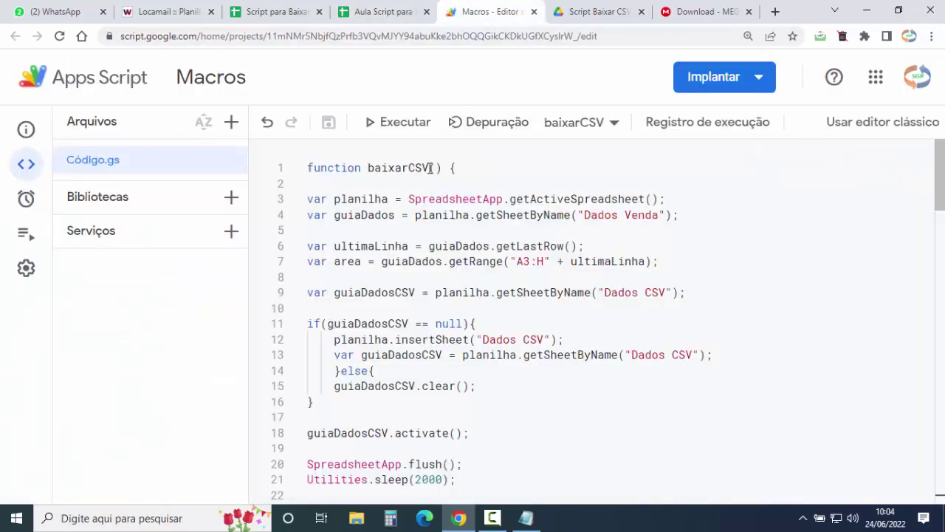
left_click_drag(432, 168, 368, 168)
key("ctrl+c")
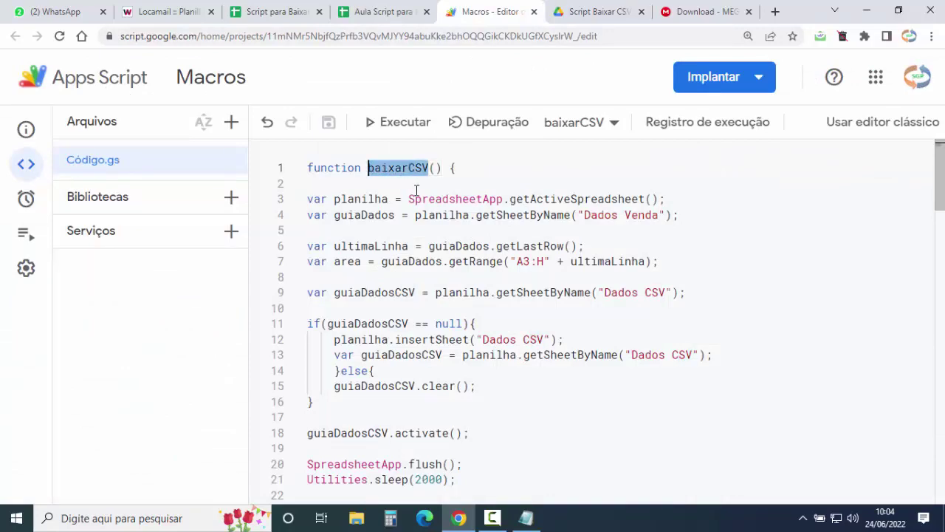
left_click(384, 12)
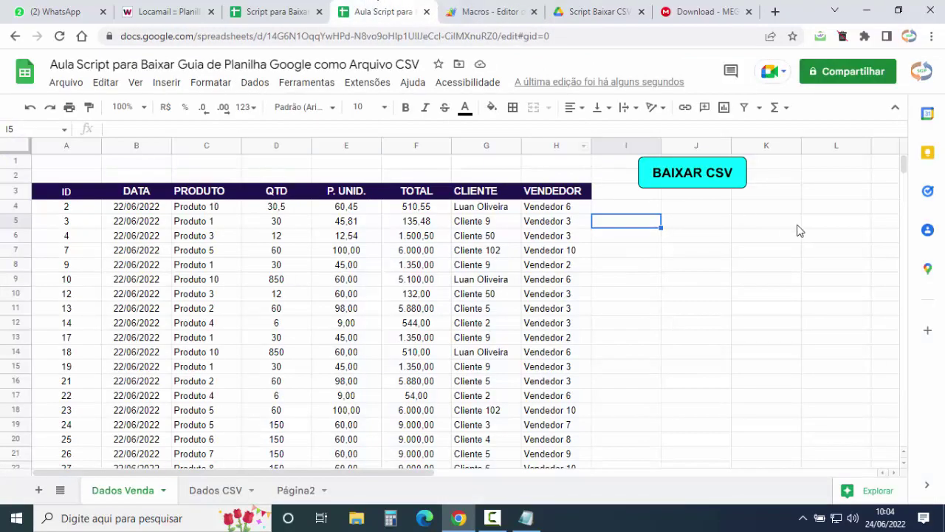
left_click(738, 174)
left_click(737, 171)
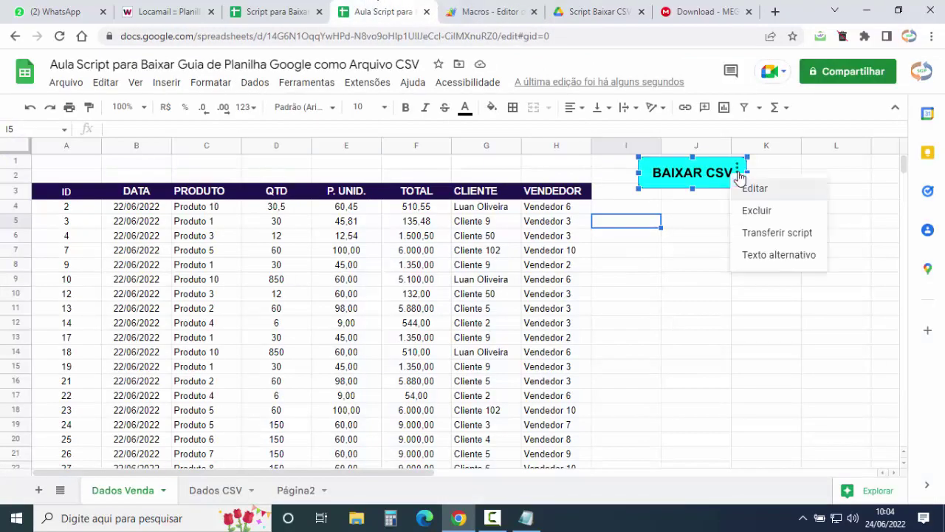
left_click(783, 232)
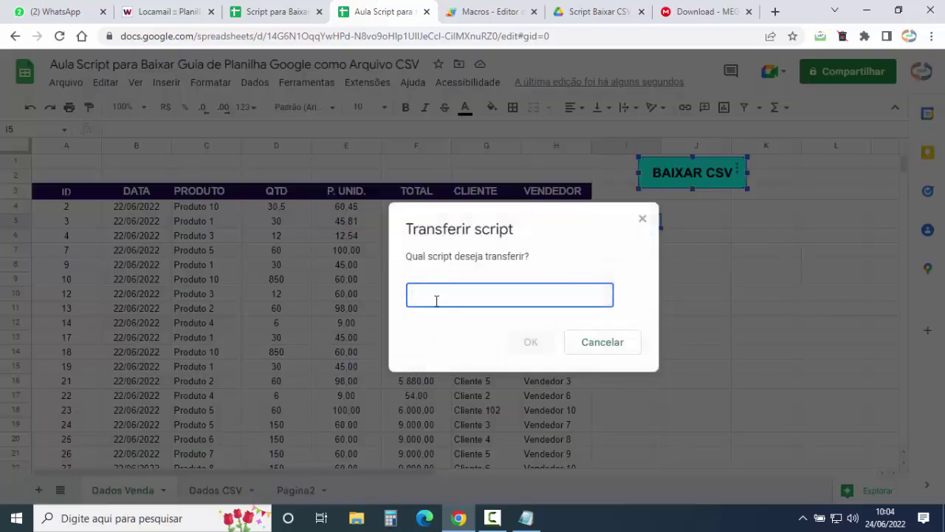
key("ctrl+v")
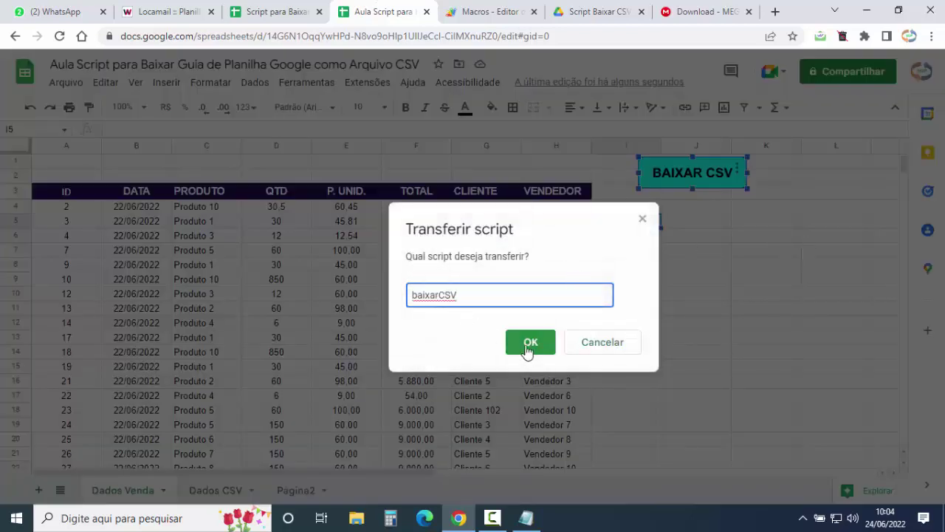
left_click(528, 344)
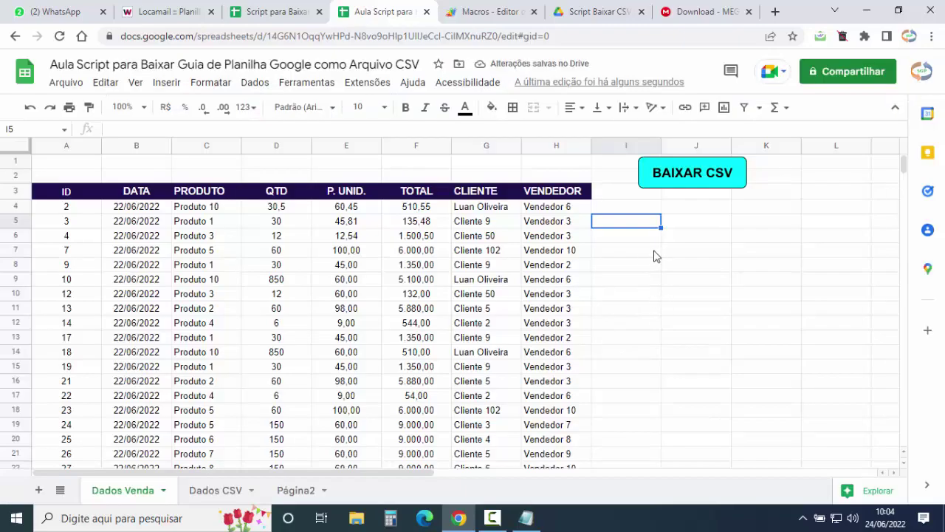
Choose Excluir for the Dados CSV sheet from its tab menu
left_click(223, 493)
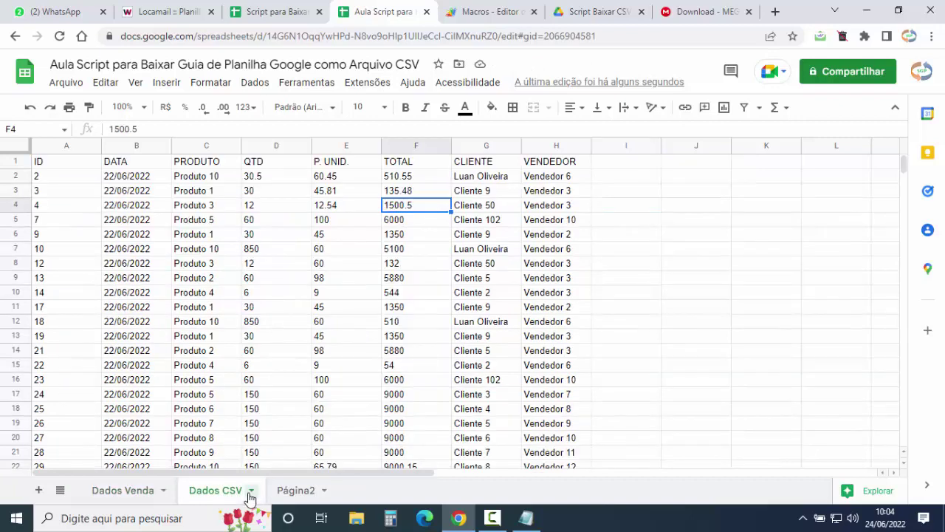
left_click(250, 493)
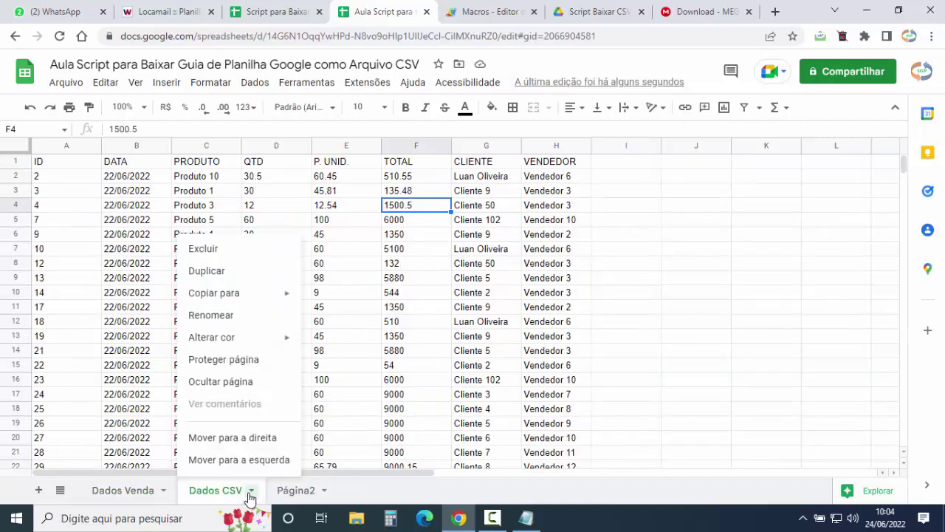
left_click(204, 249)
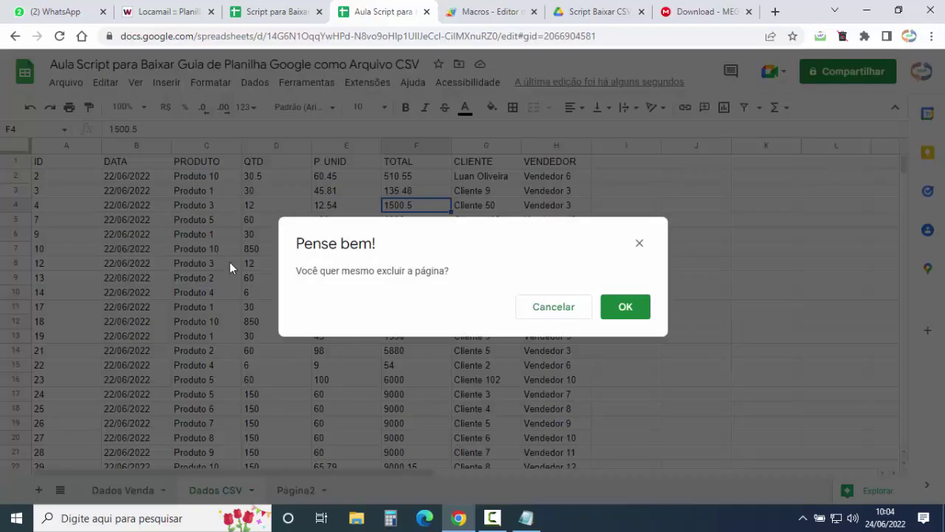
Confirm the 'Pense bem!' dialog to remove the Dados CSV sheet
left_click(624, 311)
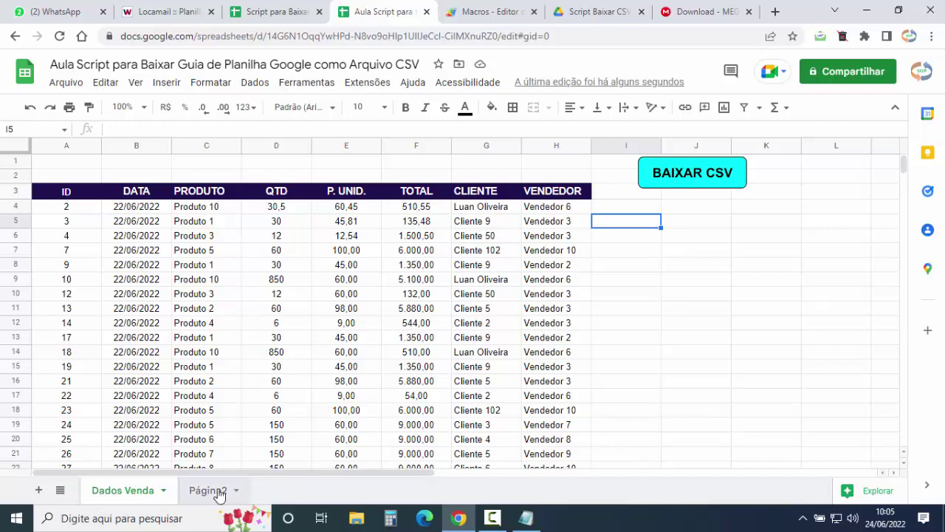
Run BAIXAR CSV, dismiss the success message, and open the downloaded CSV file
left_click(687, 180)
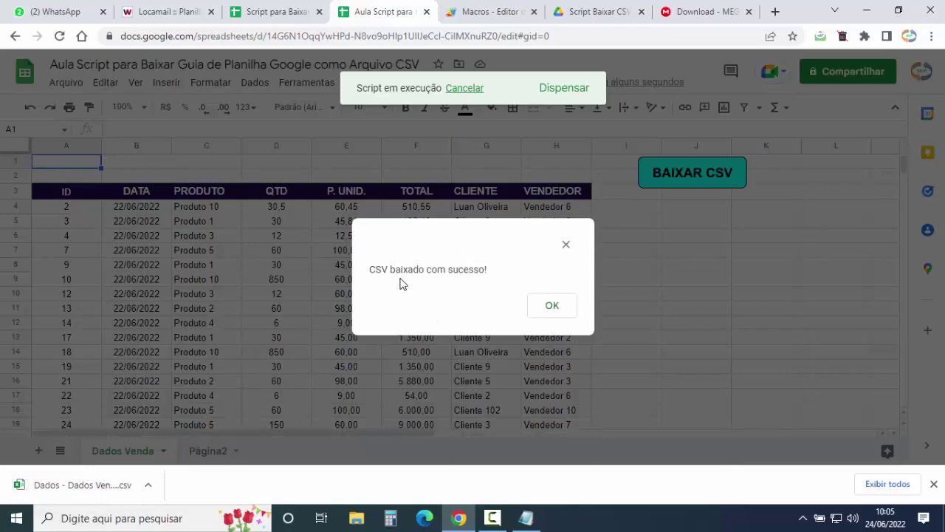
left_click(553, 306)
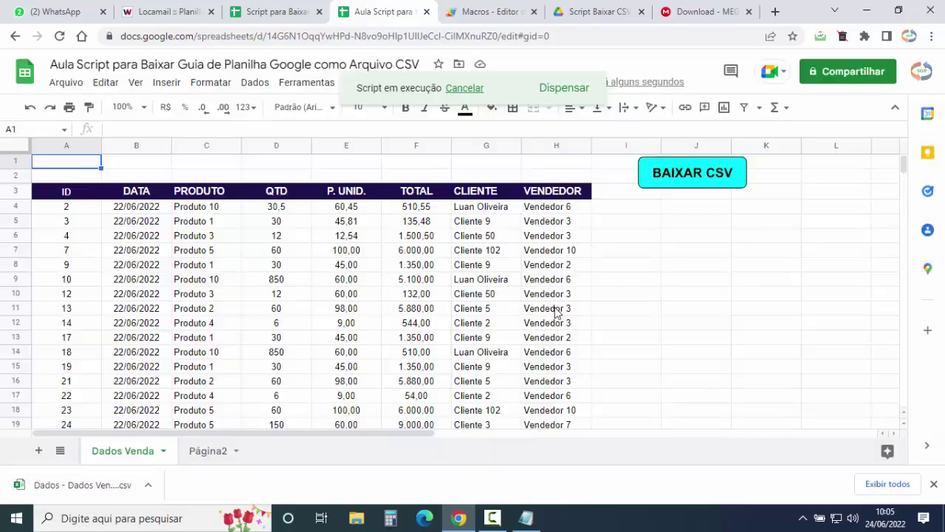
left_click(149, 489)
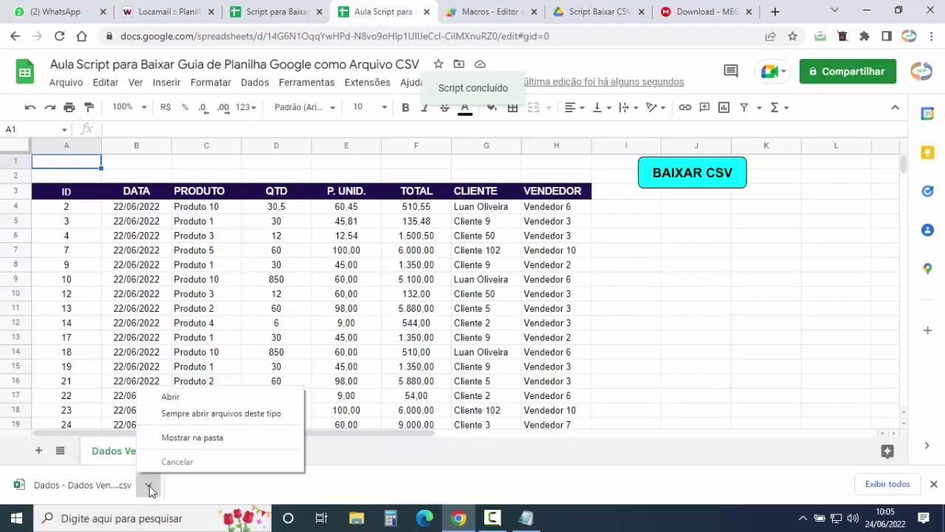
left_click(180, 403)
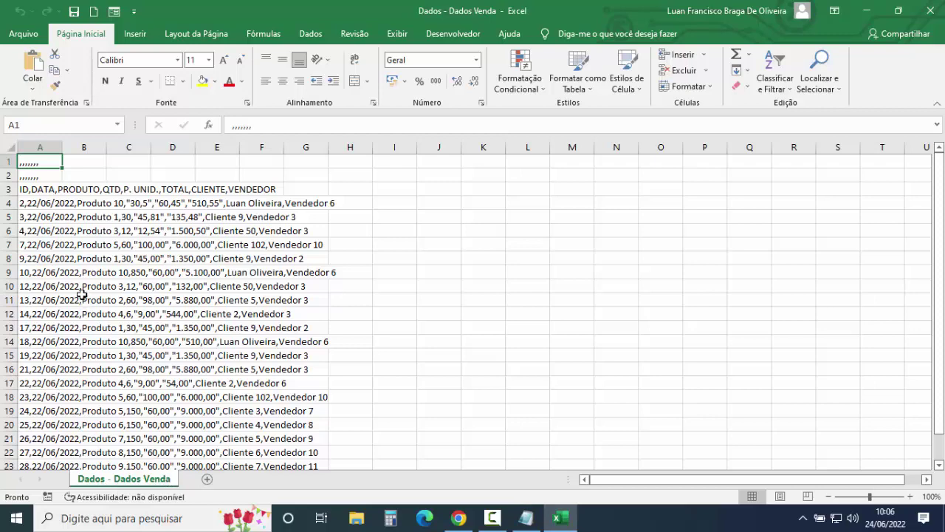
Scroll through the Dados - Dados Venda CSV opened in Excel
scroll(70, 297, "down", 3)
scroll(65, 299, "up", 3)
Close the CSV in Excel and return to the baixarCSV code in Código.gs
left_click(927, 11)
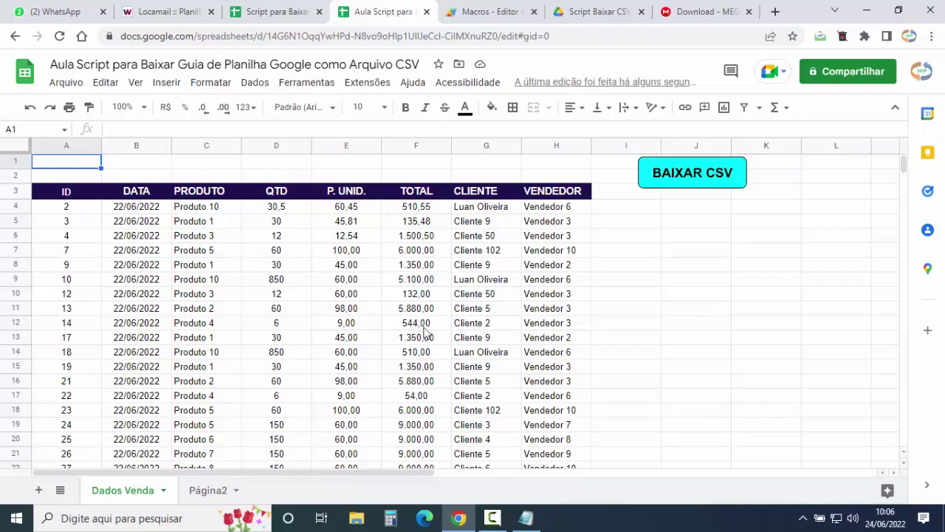
left_click(482, 12)
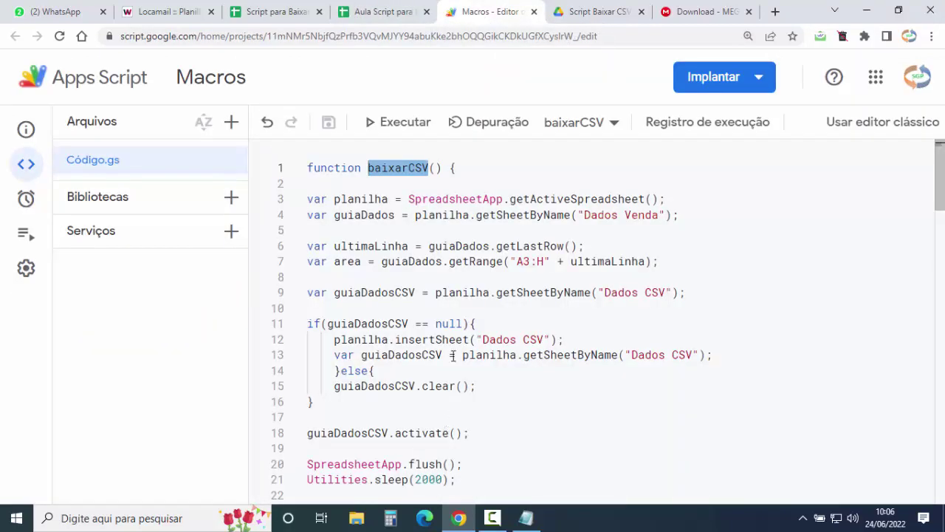
left_click(397, 275)
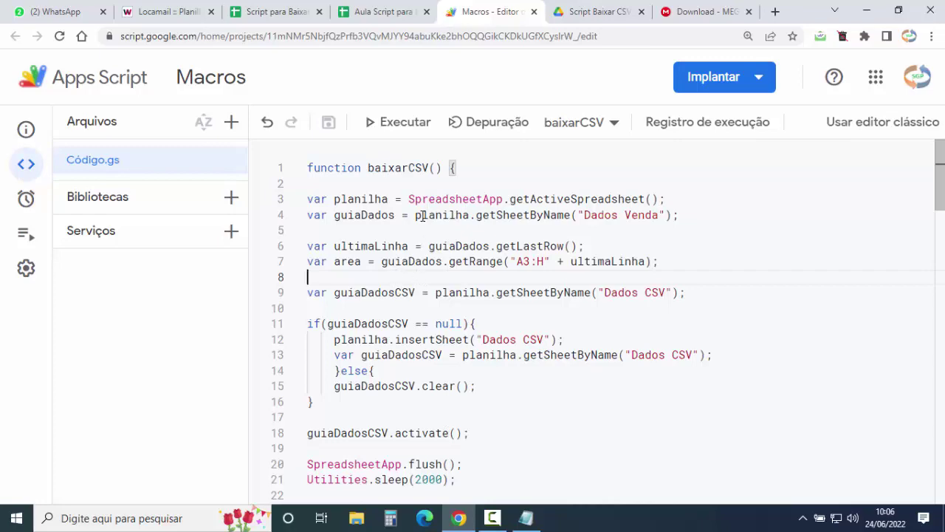
Change the wait on line 82 from 2000 to 3000 ms
scroll(423, 215, "down", 3)
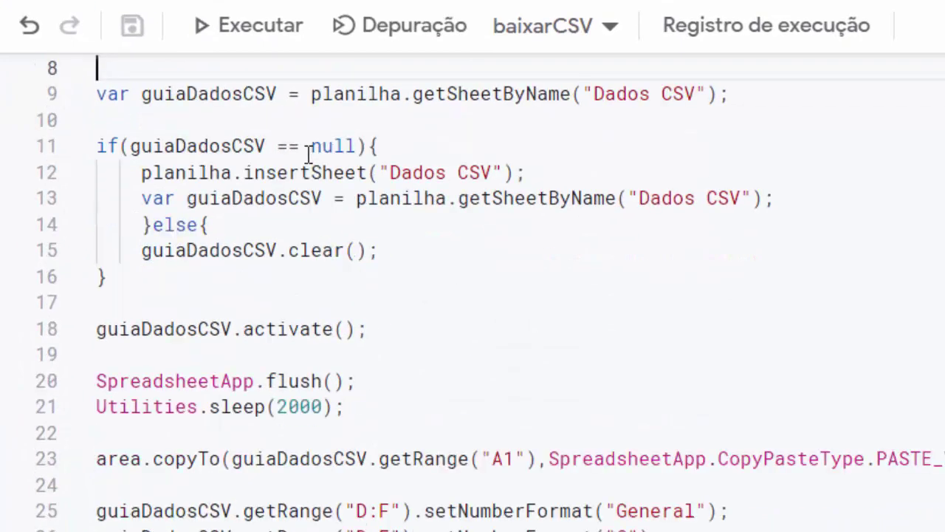
scroll(310, 151, "down", 2)
scroll(310, 150, "down", 2)
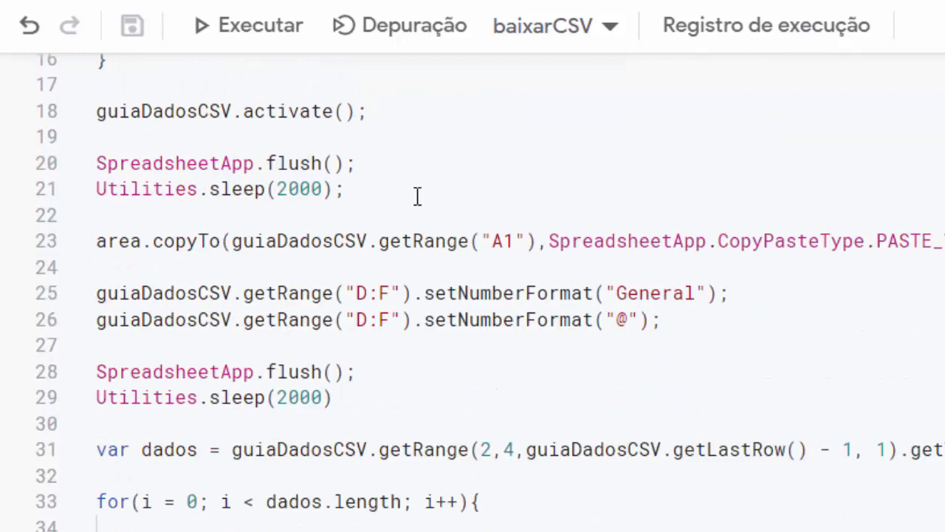
scroll(459, 201, "up", 2)
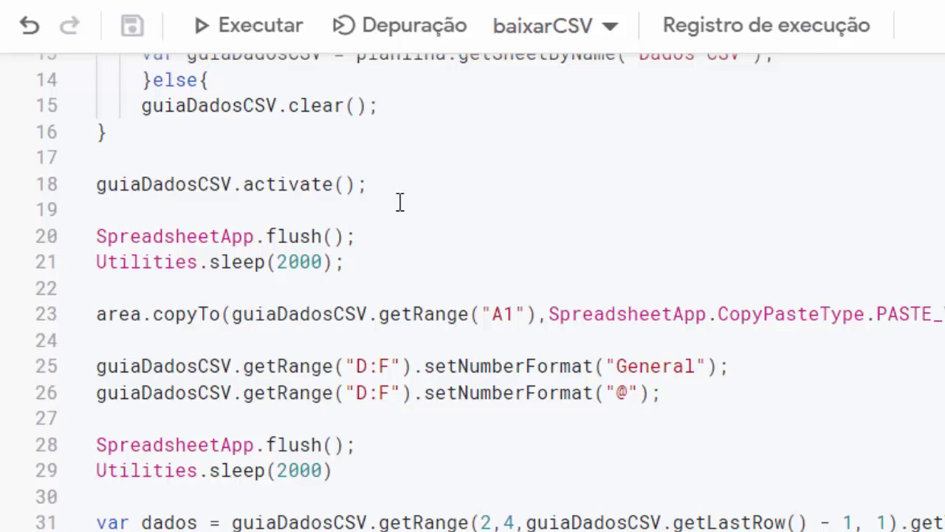
scroll(399, 203, "down", 1)
scroll(399, 202, "down", 1)
scroll(398, 201, "down", 1)
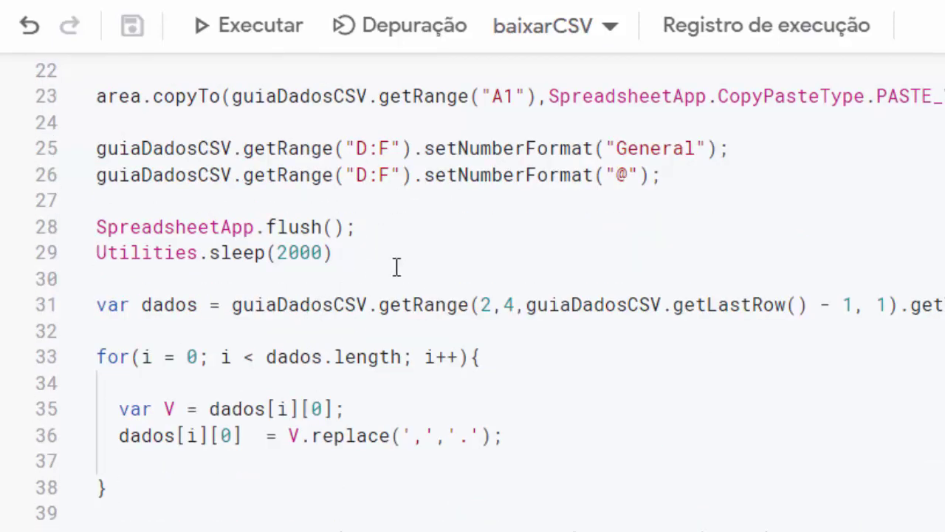
scroll(295, 258, "down", 2)
scroll(302, 251, "down", 1)
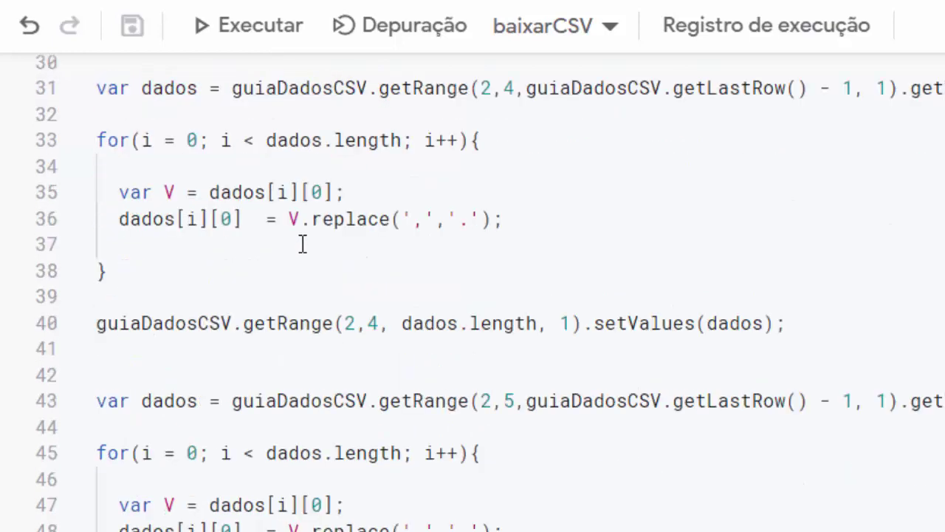
scroll(302, 245, "up", 3)
scroll(317, 247, "down", 1)
scroll(334, 248, "down", 5)
scroll(334, 244, "down", 3)
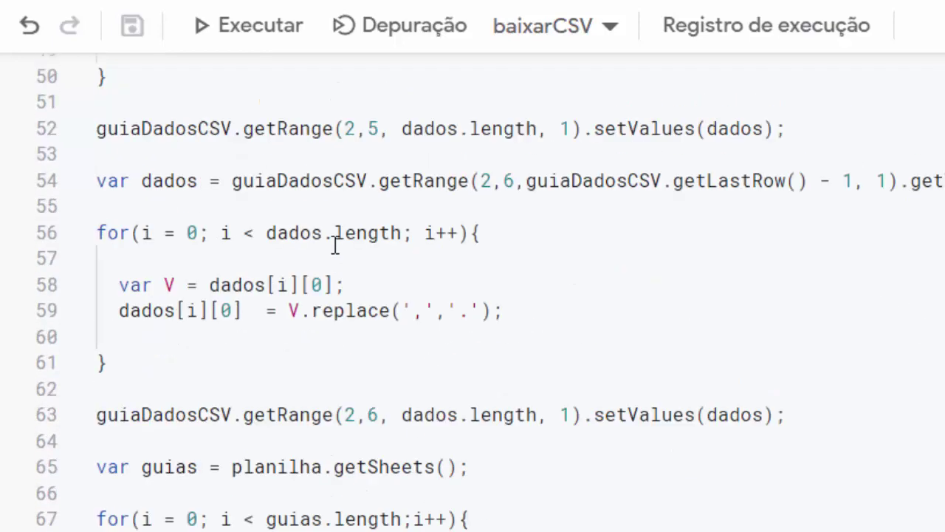
scroll(333, 241, "down", 1)
scroll(334, 241, "down", 1)
scroll(361, 249, "up", 2)
scroll(357, 251, "down", 3)
scroll(355, 243, "down", 2)
scroll(355, 235, "down", 1)
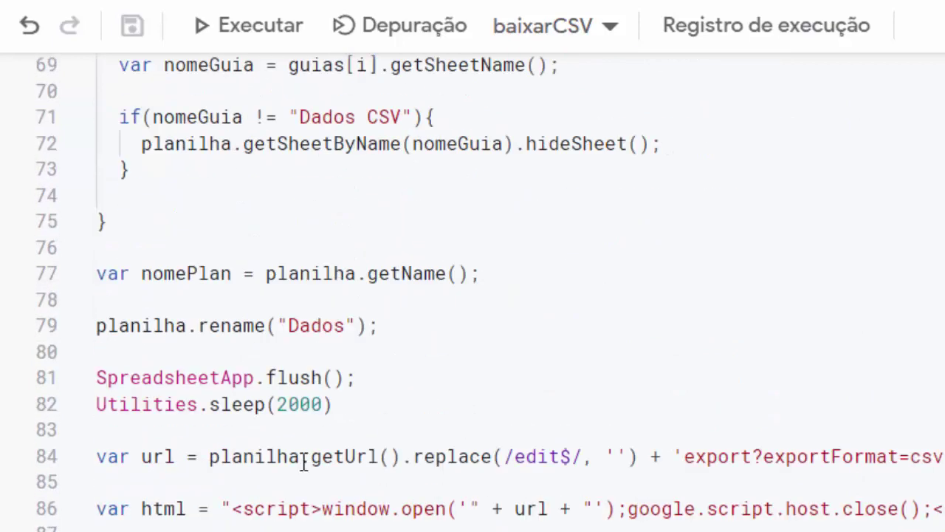
left_click(290, 404)
key("BackSpace")
type("3")
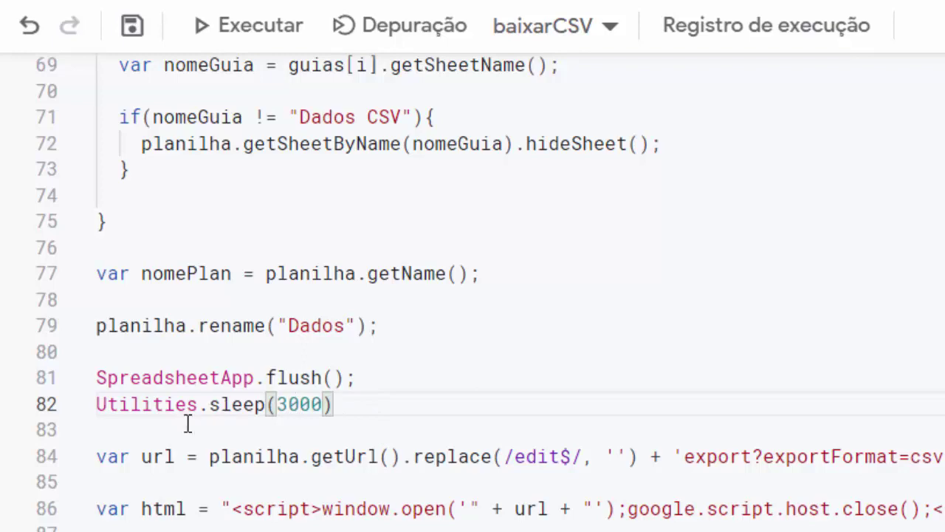
Change the Utilities.sleep on line 95 from 5000 to 6000 ms and save the project
scroll(190, 386, "down", 1)
scroll(198, 319, "down", 2)
scroll(198, 319, "down", 1)
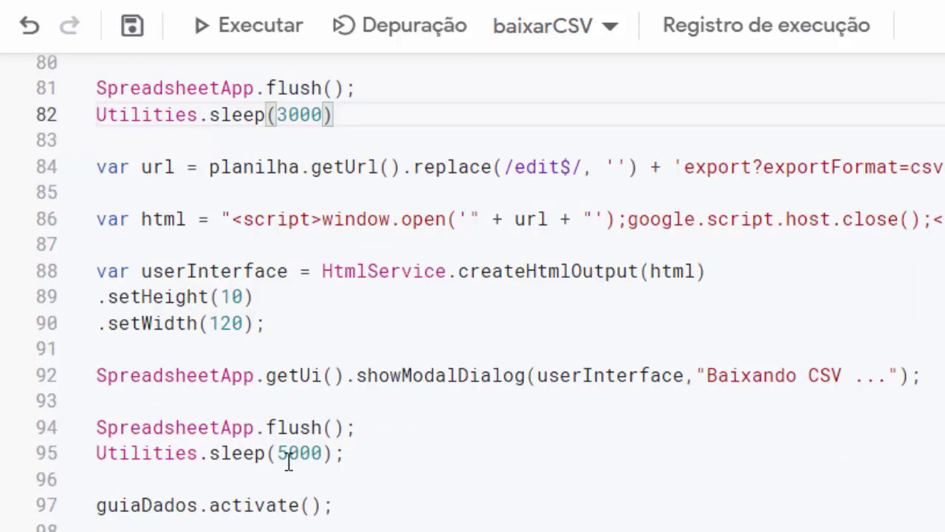
left_click(278, 453)
key("BackSpace")
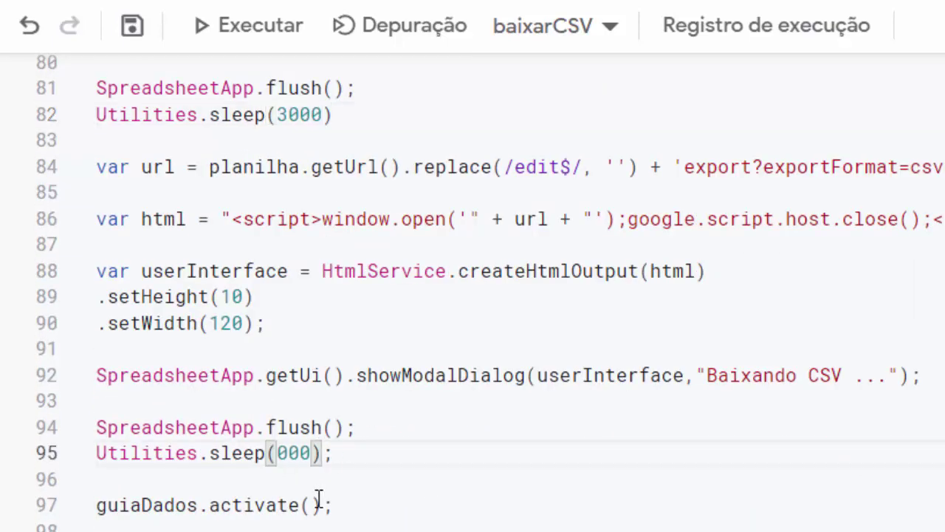
type("6")
left_click(359, 483)
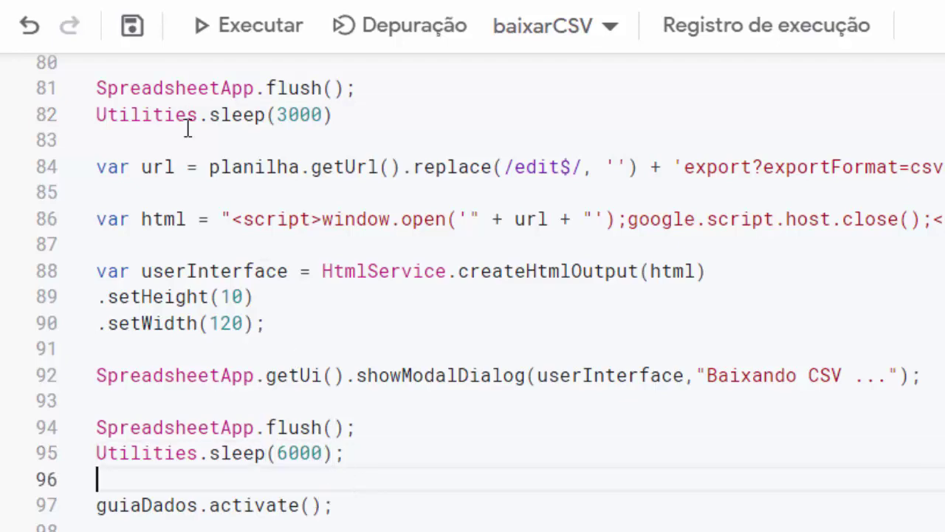
left_click(133, 36)
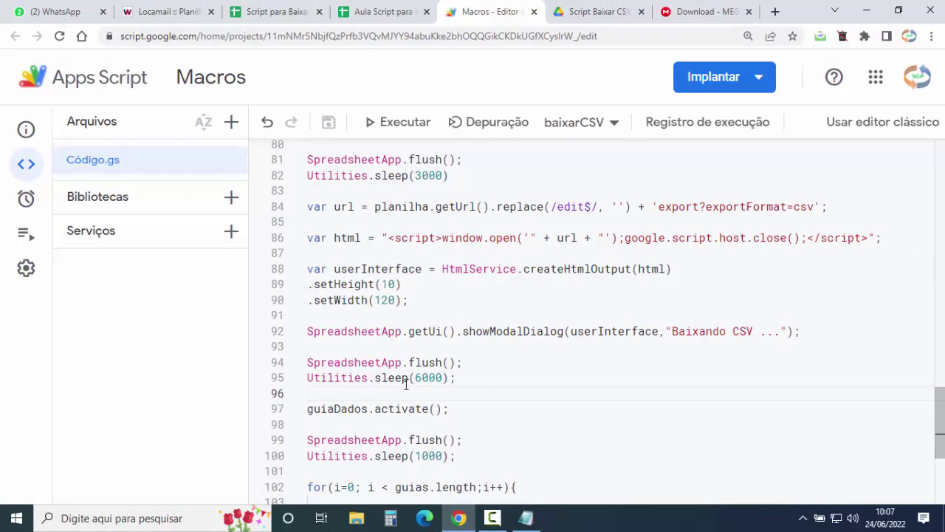
Run BAIXAR CSV on the sales sheet, dismiss the success message, and open the downloaded CSV
left_click(373, 12)
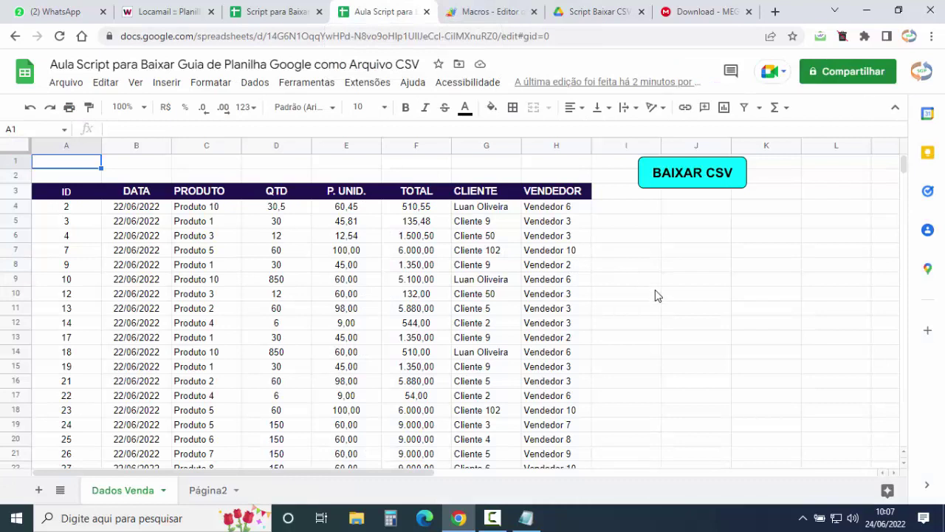
left_click(693, 179)
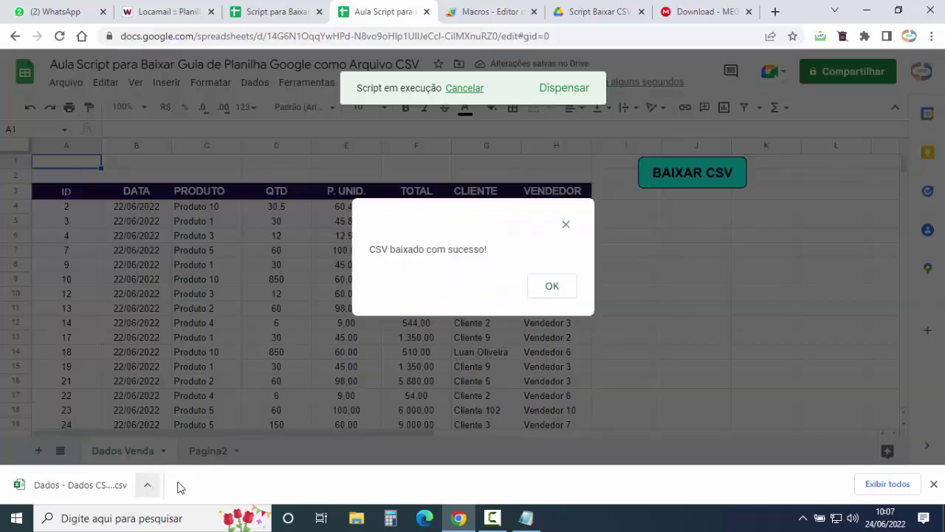
left_click(552, 288)
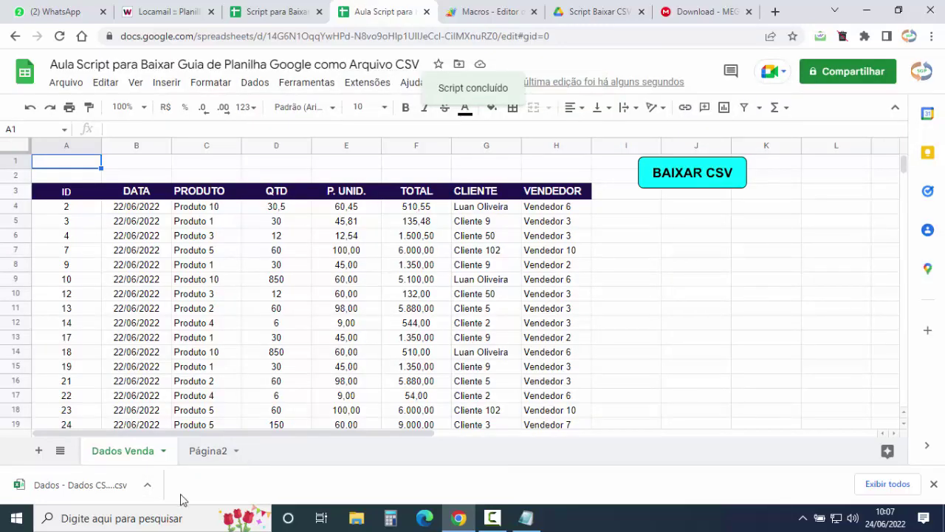
left_click(148, 485)
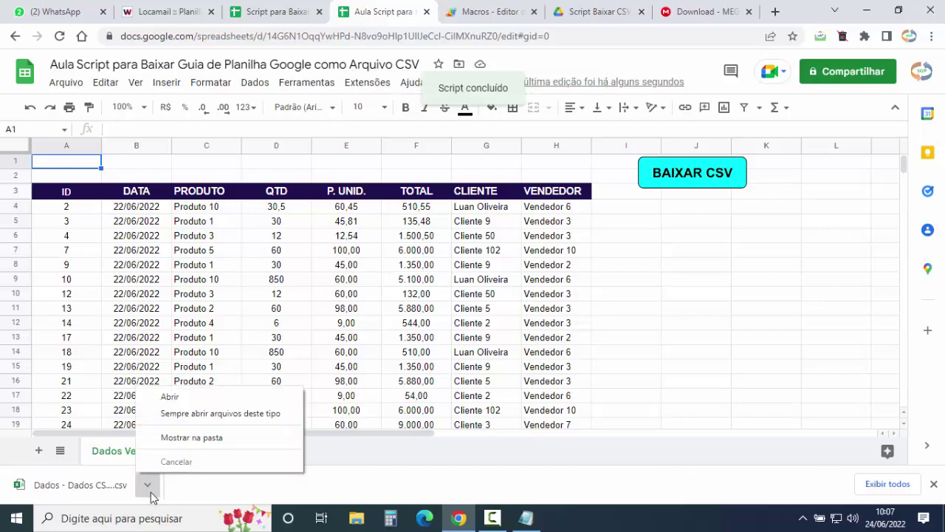
left_click(170, 398)
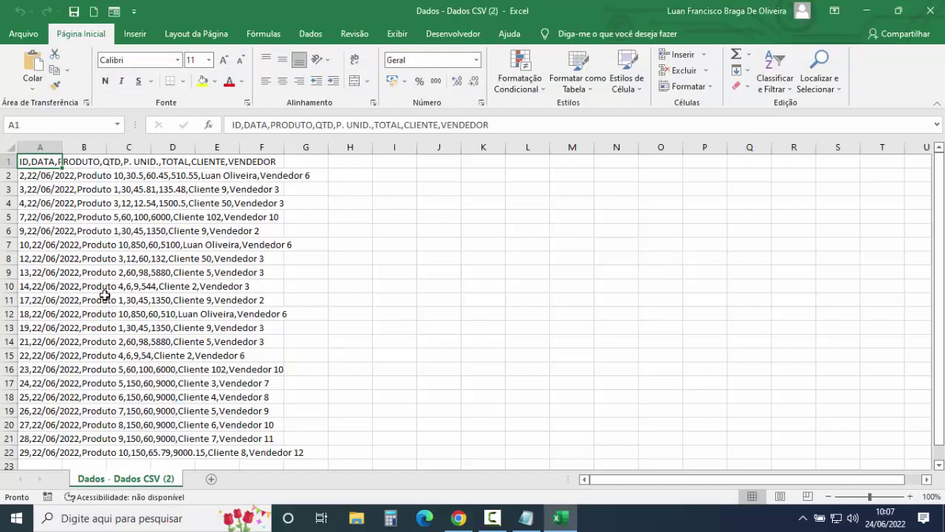
Autofit column A, inspect row 2's comma-joined text, and close Dados CSV (2) with Não Salvar
double_click(62, 147)
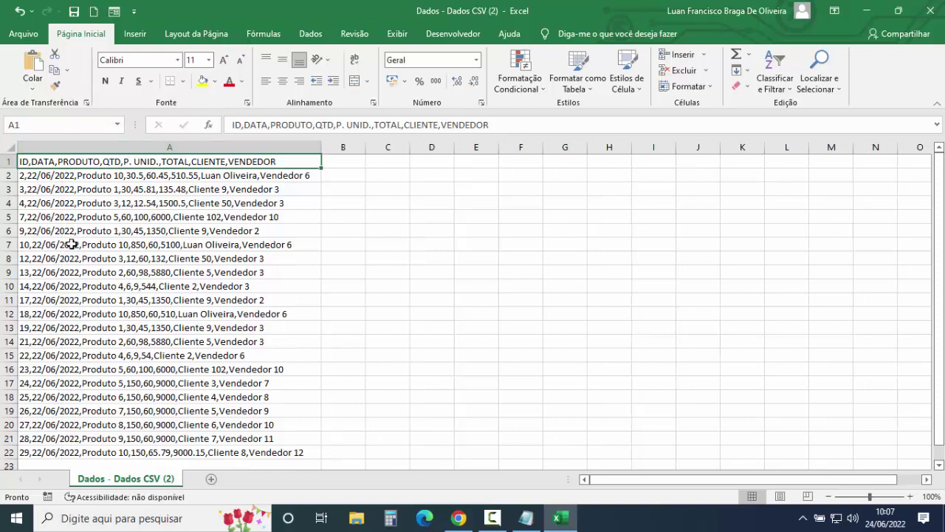
left_click(43, 178)
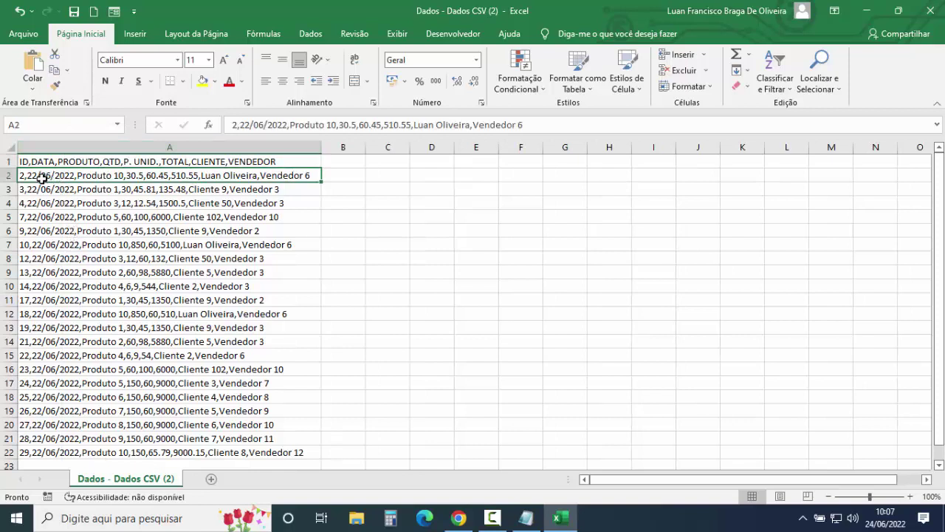
left_click(932, 17)
left_click(473, 276)
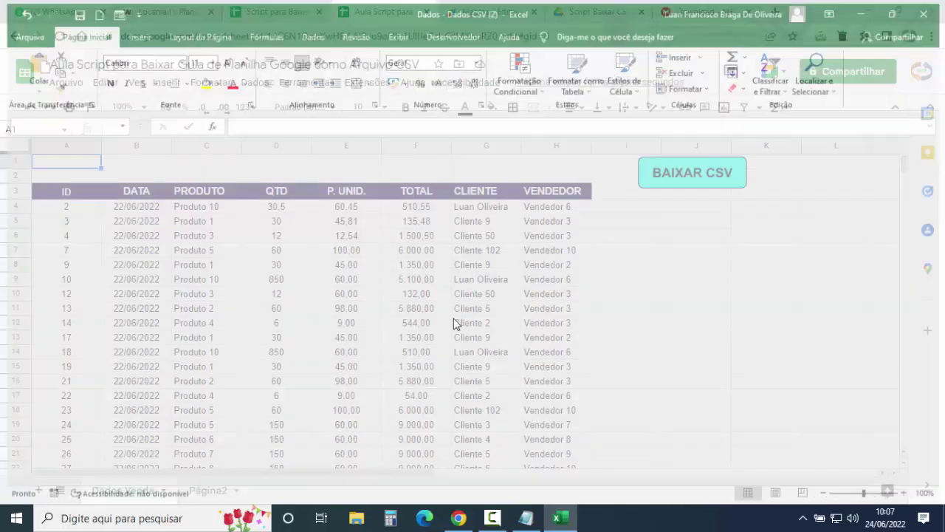
Change line 95's Utilities.sleep(6000) to Utilities.sleep(10000) and save the project
left_click(481, 11)
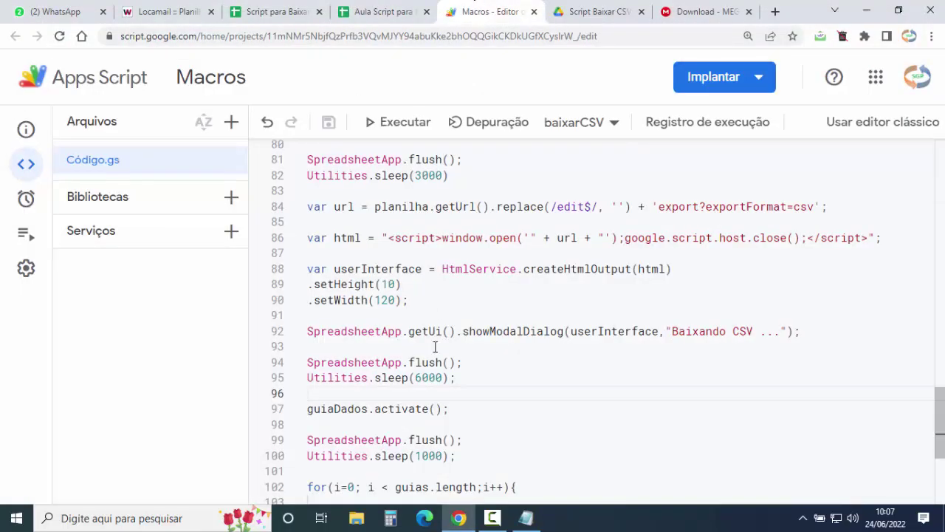
left_click(416, 377)
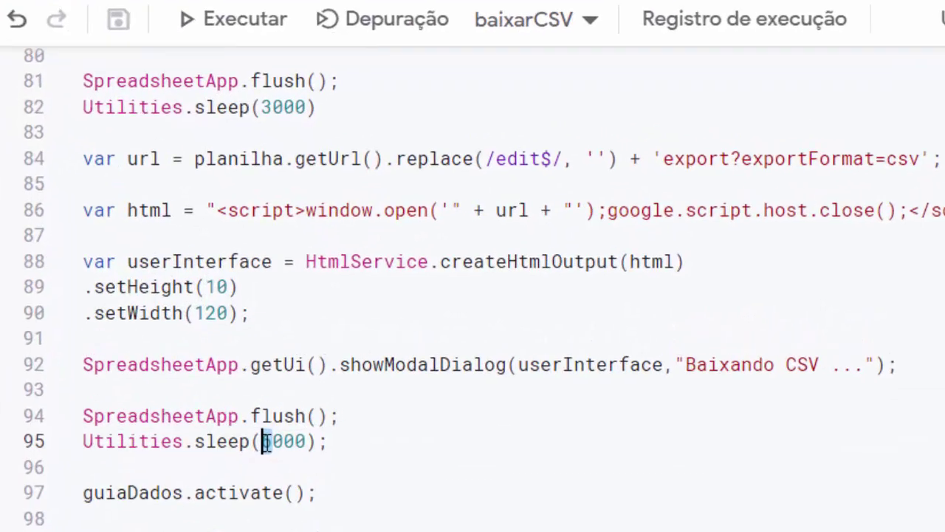
type("6")
left_click(275, 469)
left_click(272, 441)
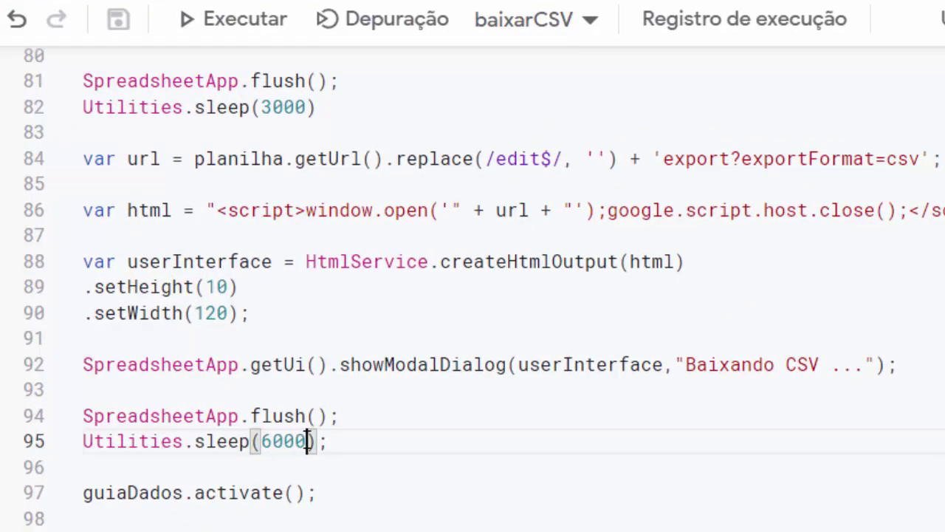
left_click_drag(305, 441, 261, 441)
left_click(271, 465)
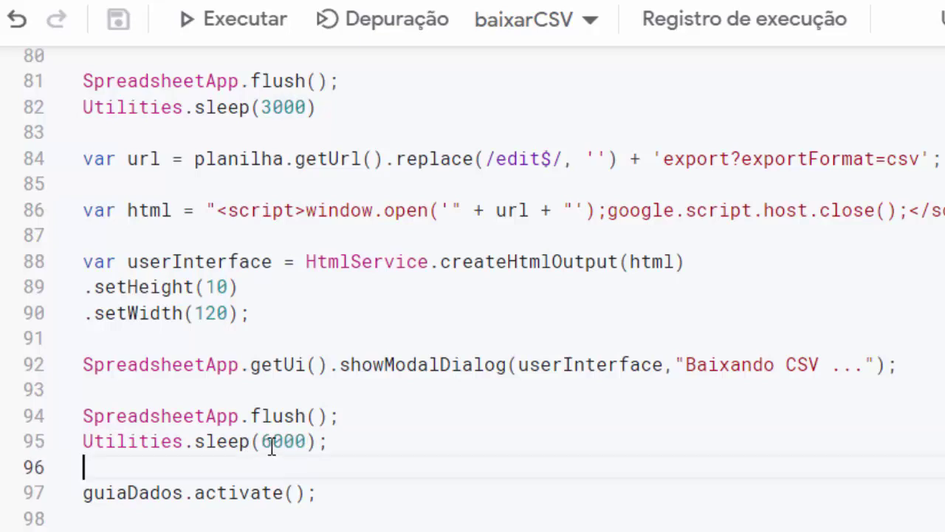
left_click(272, 441)
key("BackSpace")
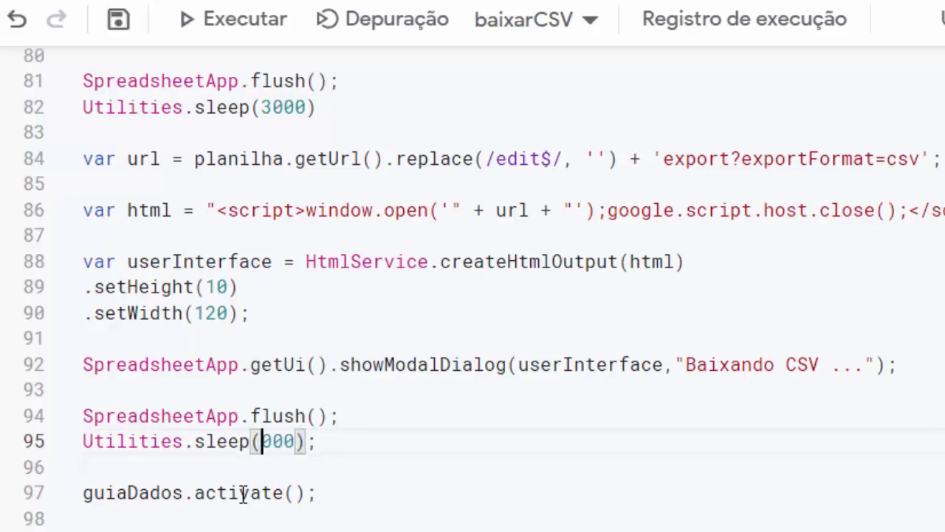
type("10")
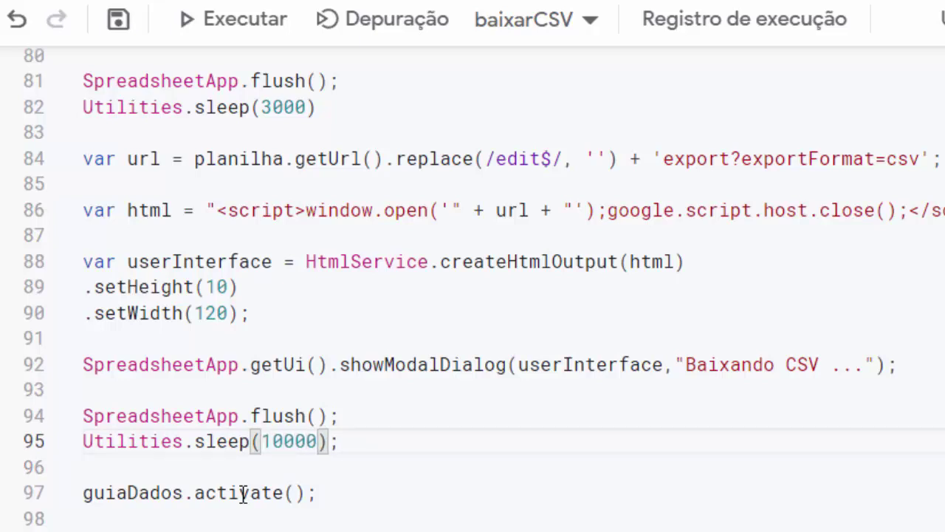
left_click(119, 34)
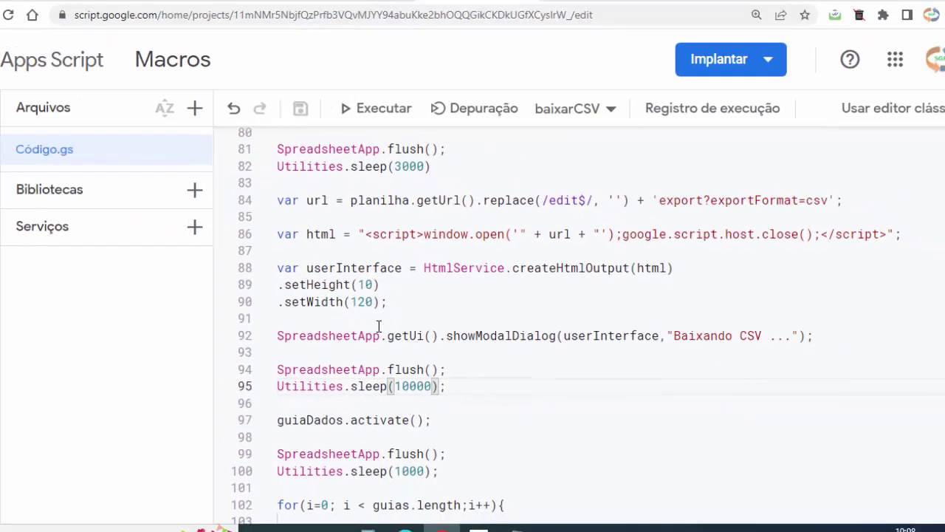
left_click(377, 11)
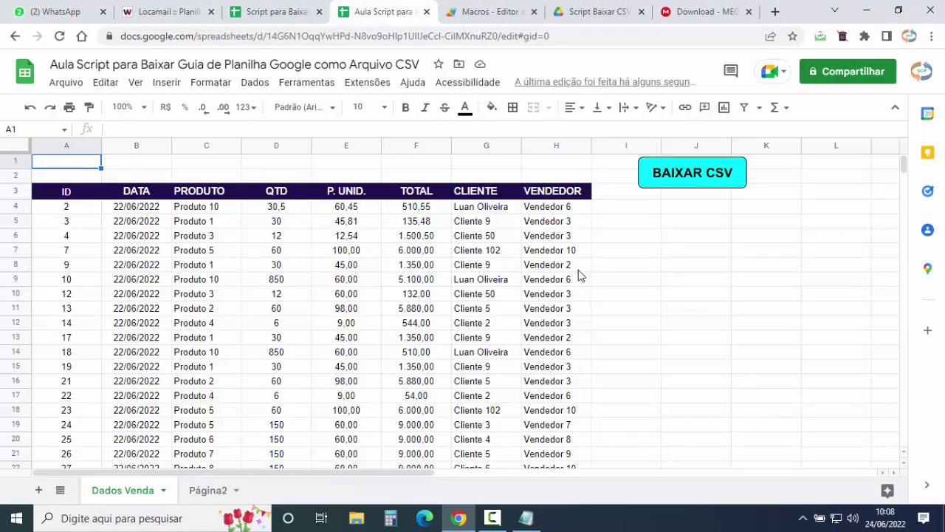
Rerun BAIXAR CSV, dismiss the success message, and open the new Dados CSV (3) download
left_click(688, 185)
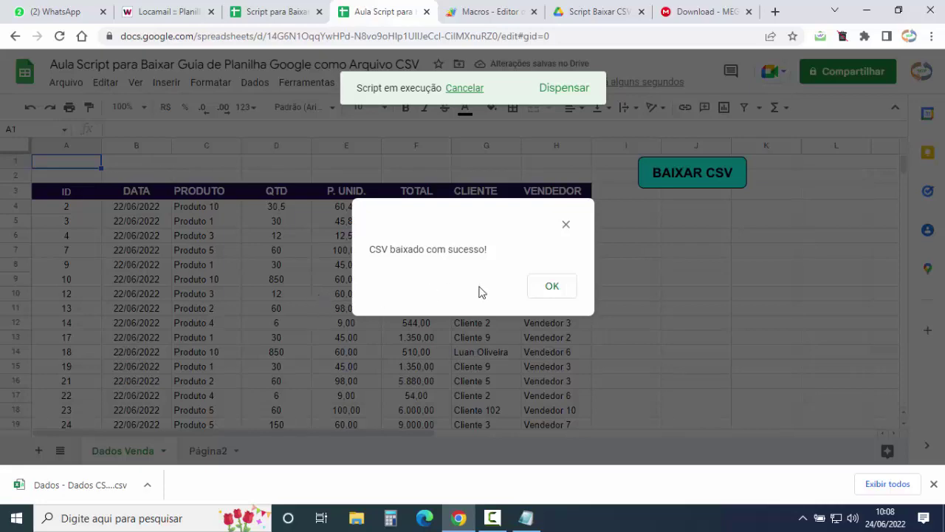
left_click(553, 287)
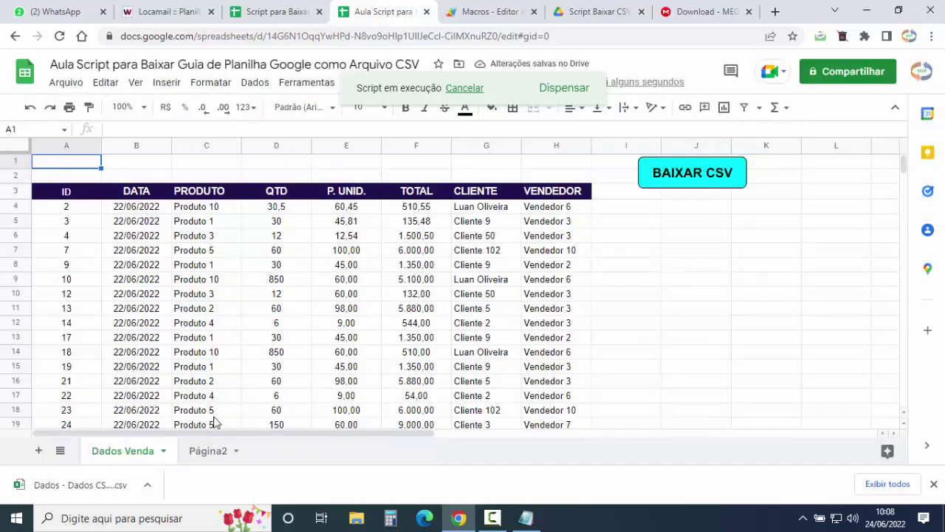
left_click(148, 485)
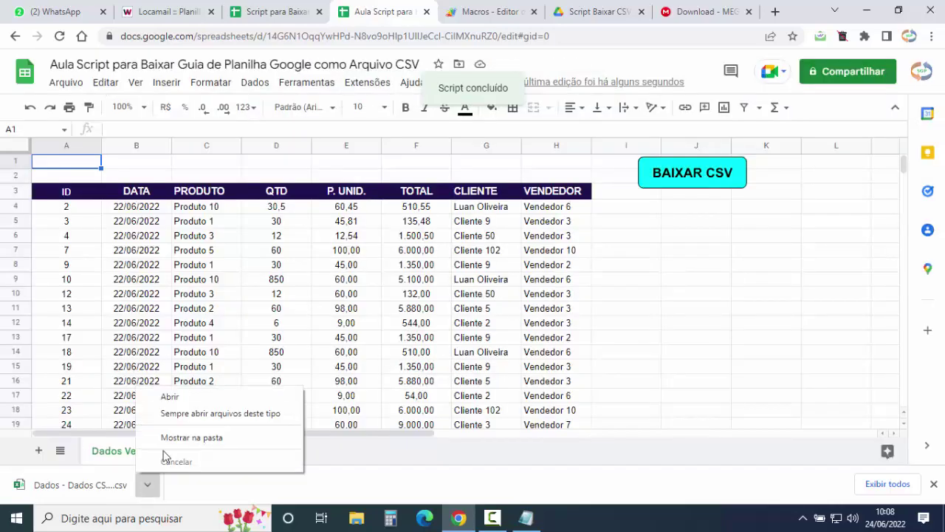
left_click(183, 402)
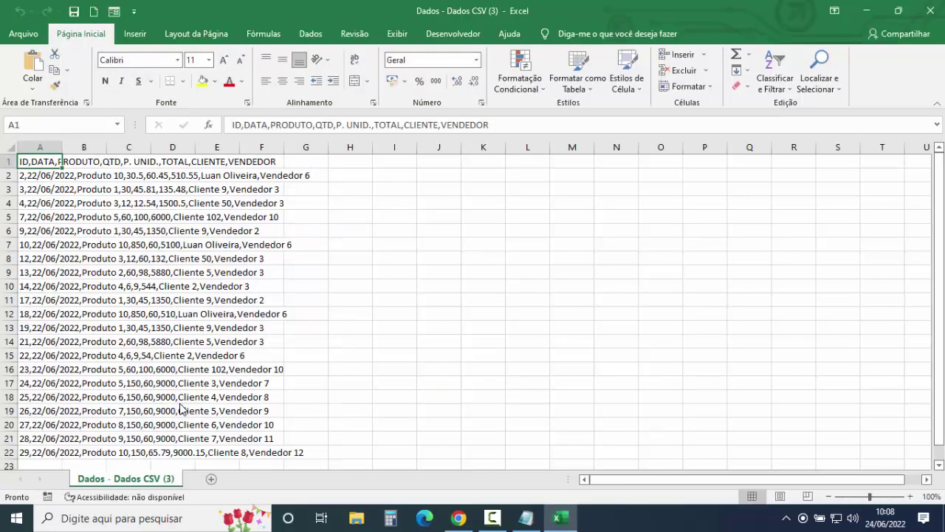
Inspect row 2's text, including its 510.55 total, then close Dados CSV (3) without saving
scroll(136, 267, "down", 2)
scroll(137, 265, "up", 2)
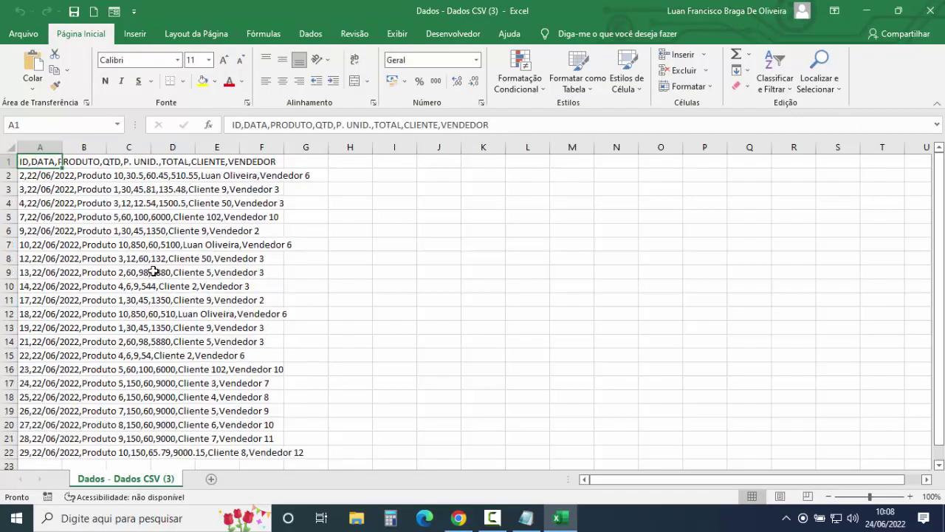
left_click(38, 176)
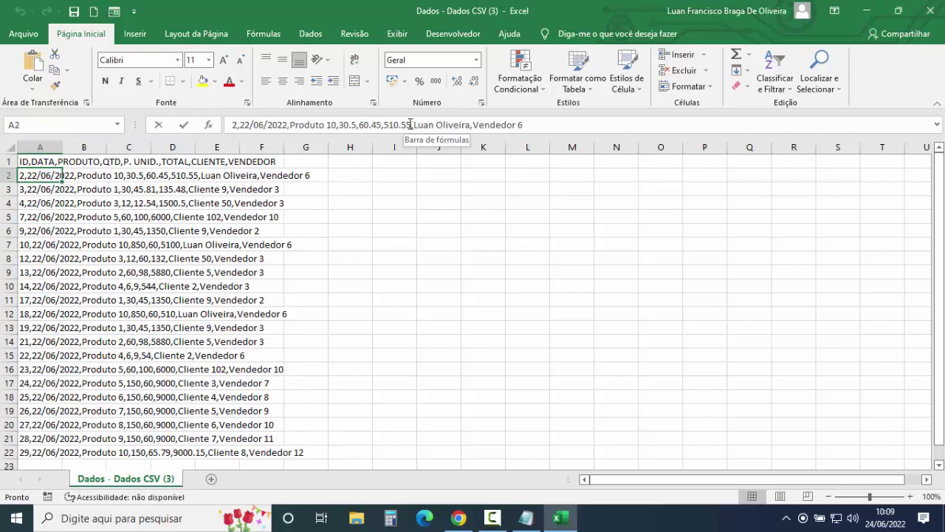
left_click_drag(410, 125, 383, 125)
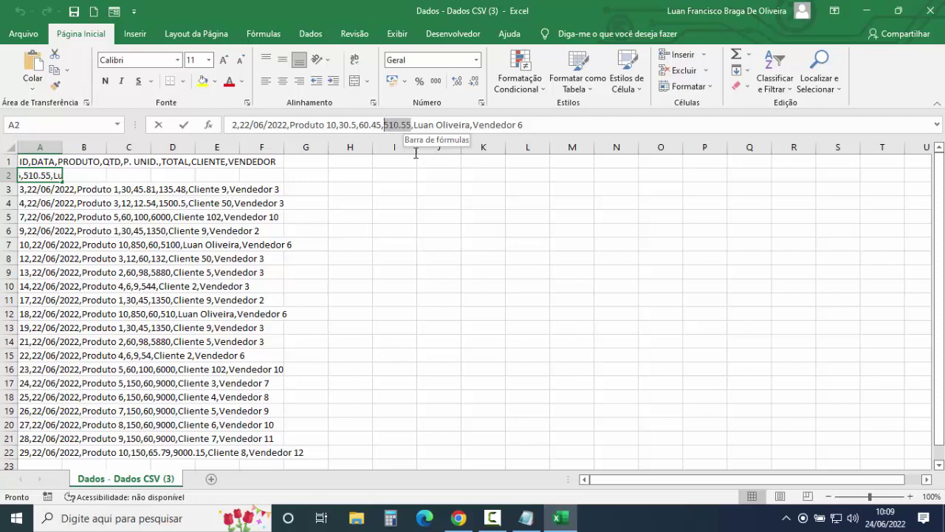
left_click(91, 256)
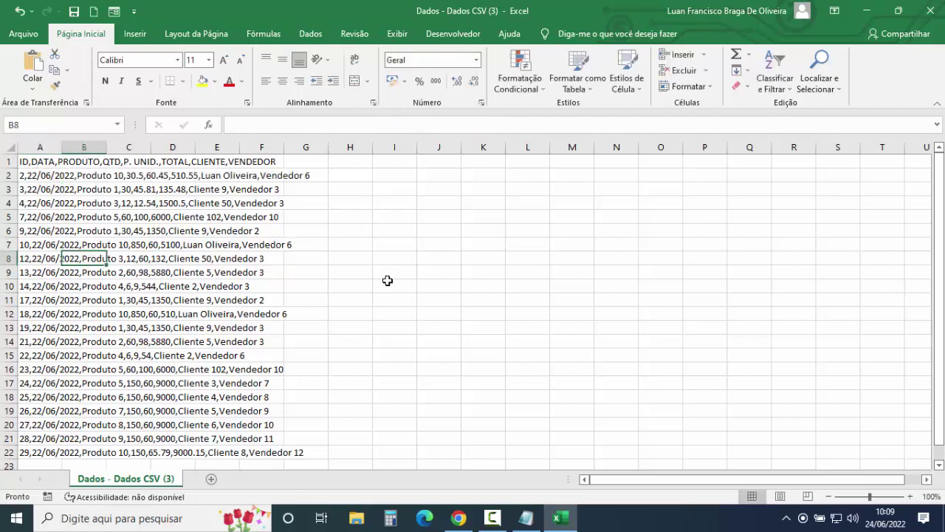
left_click(931, 11)
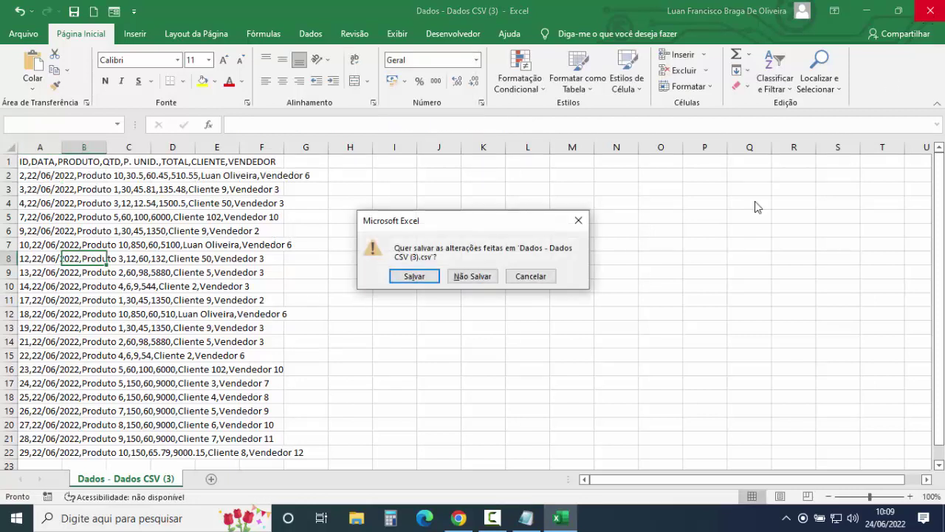
left_click(472, 276)
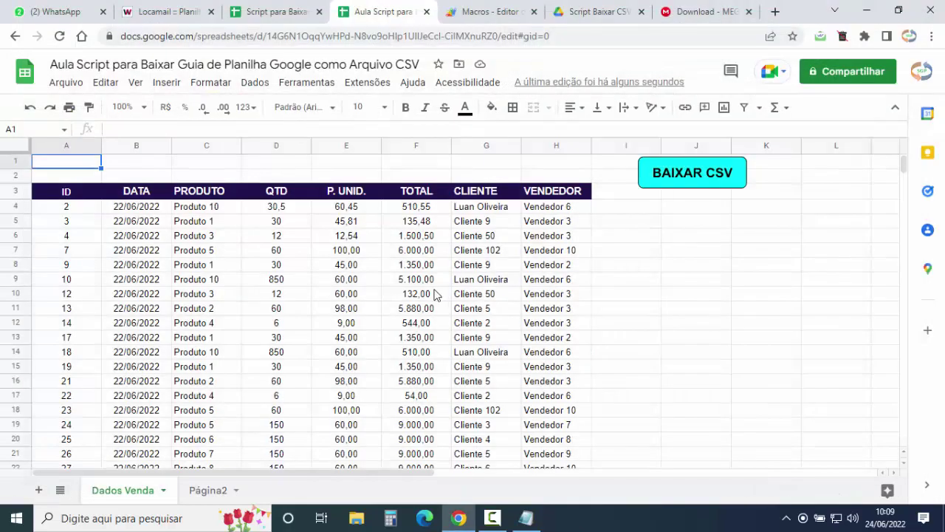